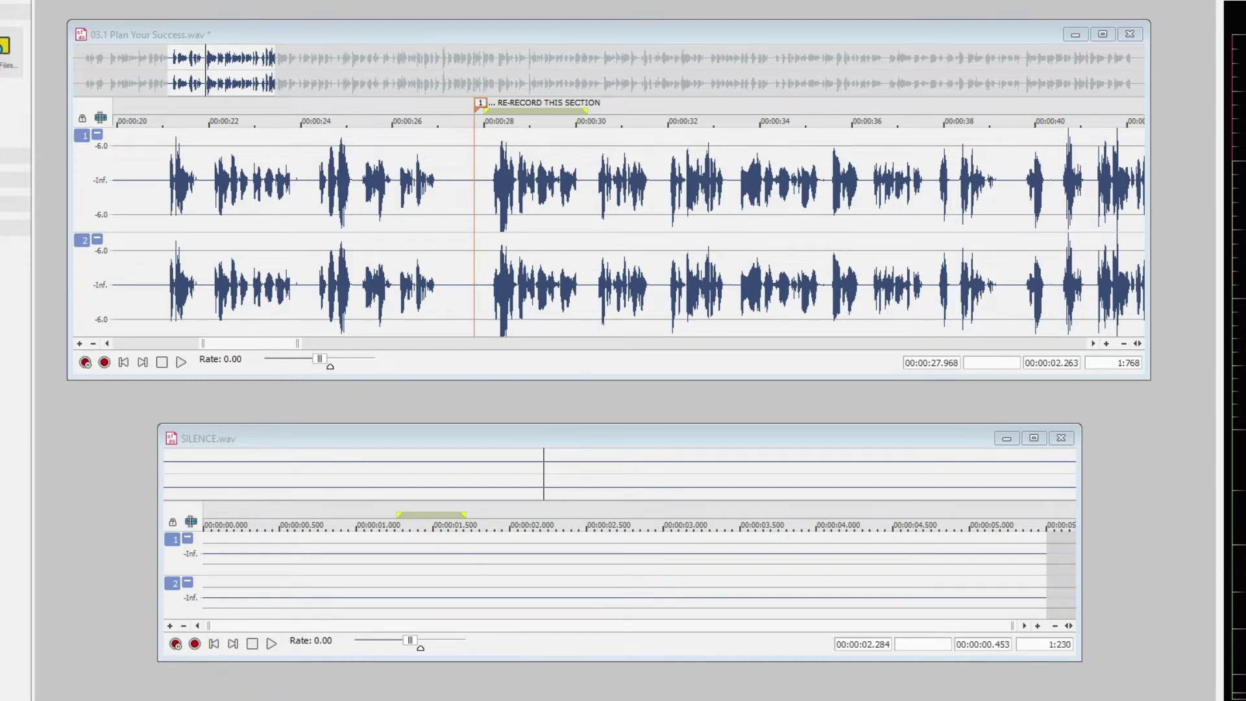
Create a new 44,100 Hz, 16-bit, 2-channel audio window and place it beneath the 03.1 Plan Your Success.wav window
key(alt+f)
key(n)
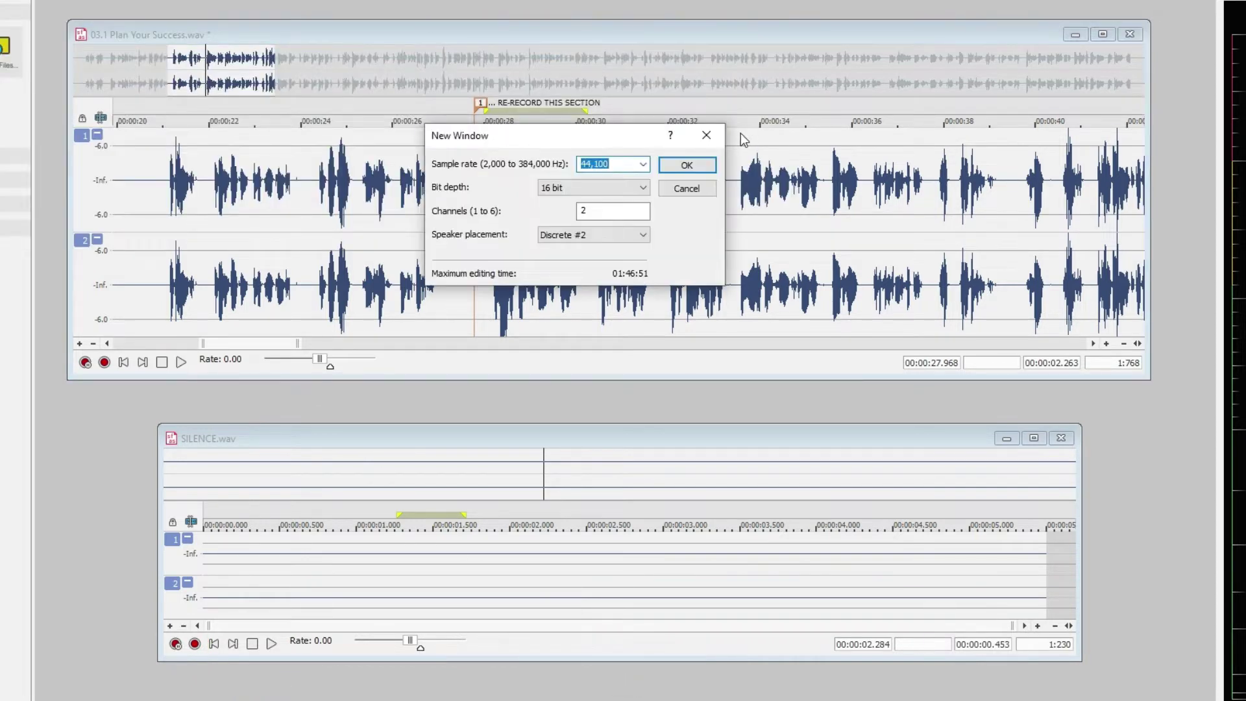
click(685, 167)
mouse_move(707, 102)
mouse_down()
mouse_move(771, 365)
mouse_move(741, 434)
mouse_up()
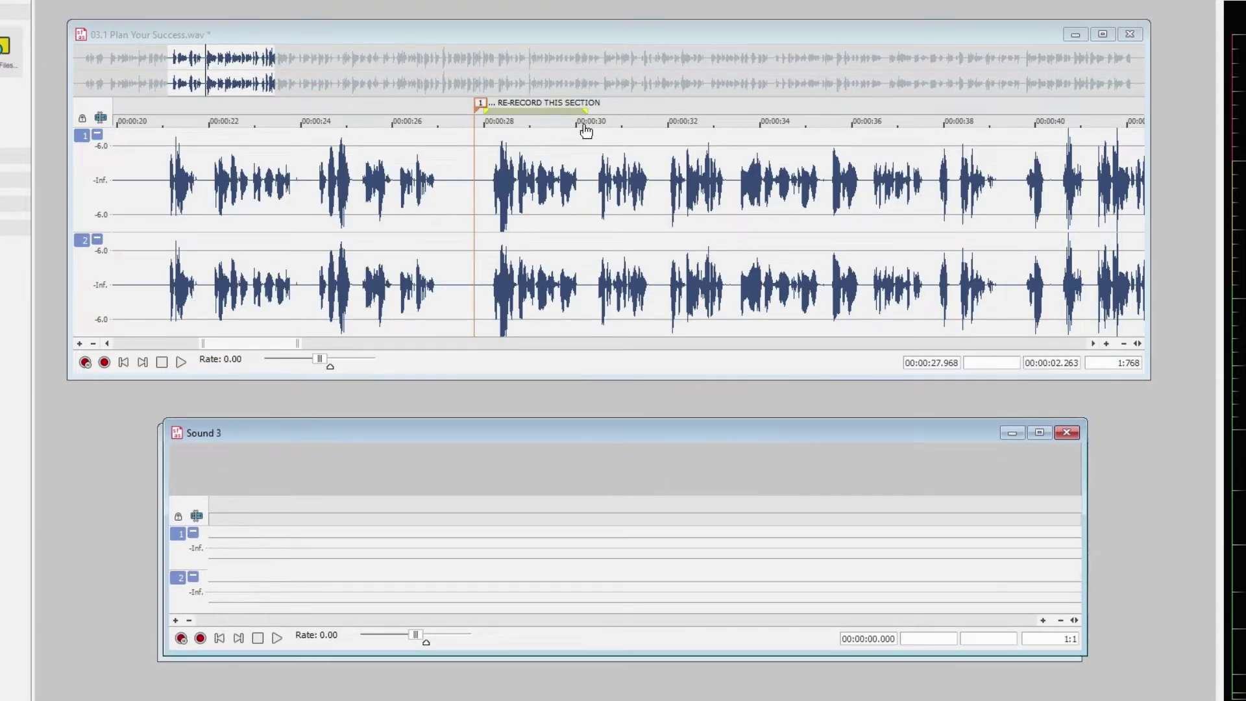
Select the faulty phrase from about 27.9 to 30.2 seconds after marker 1 in 03.1 Plan Your Success.wav and play it
mouse_move(588, 198)
mouse_down()
mouse_move(529, 221)
mouse_move(481, 266)
mouse_up()
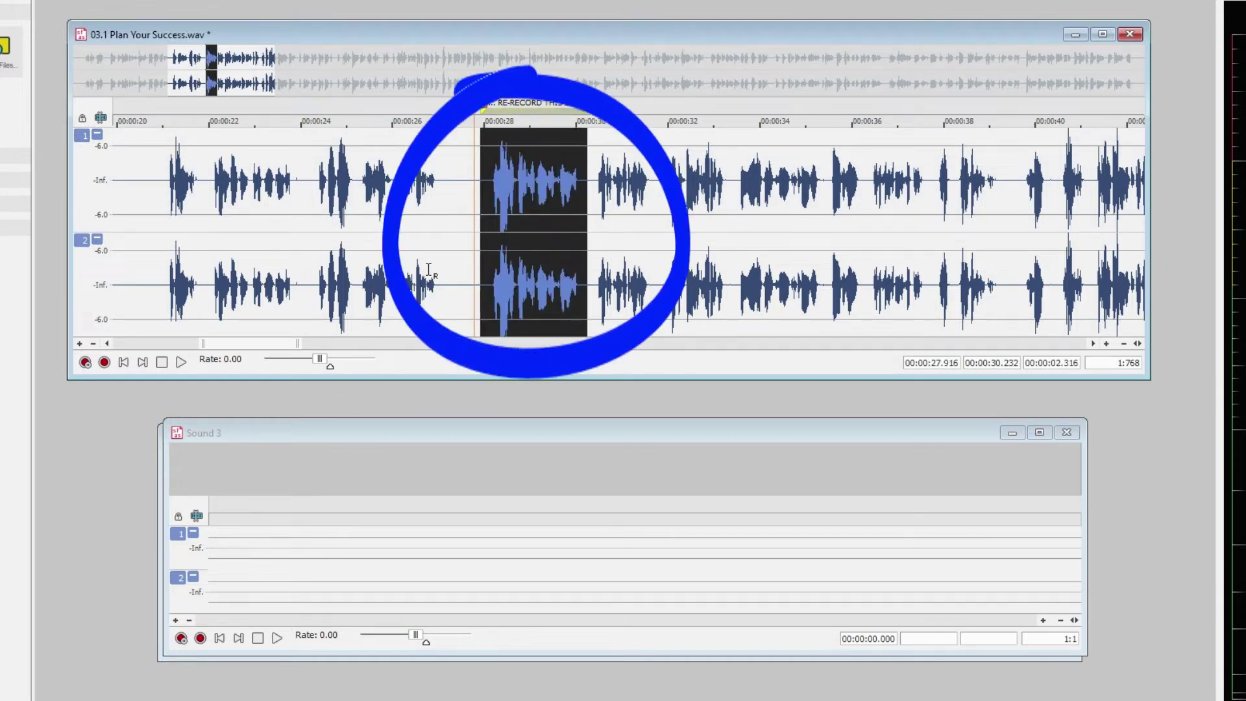
key(space)
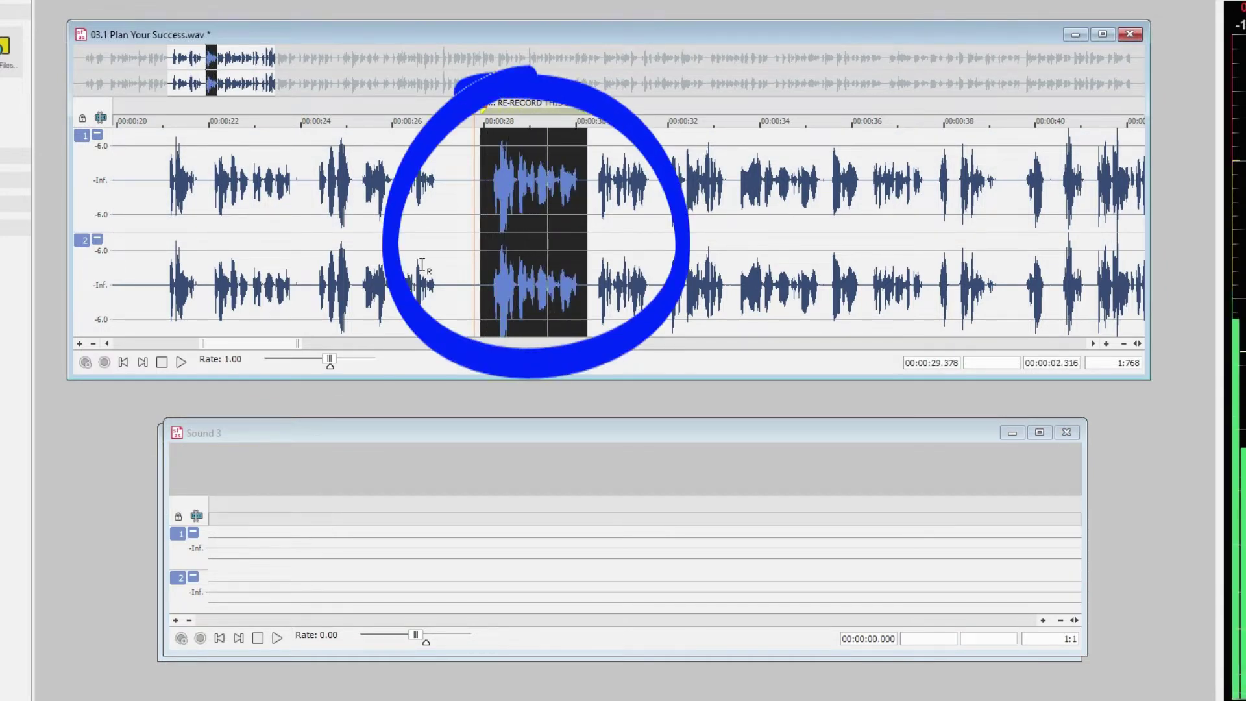
click(414, 570)
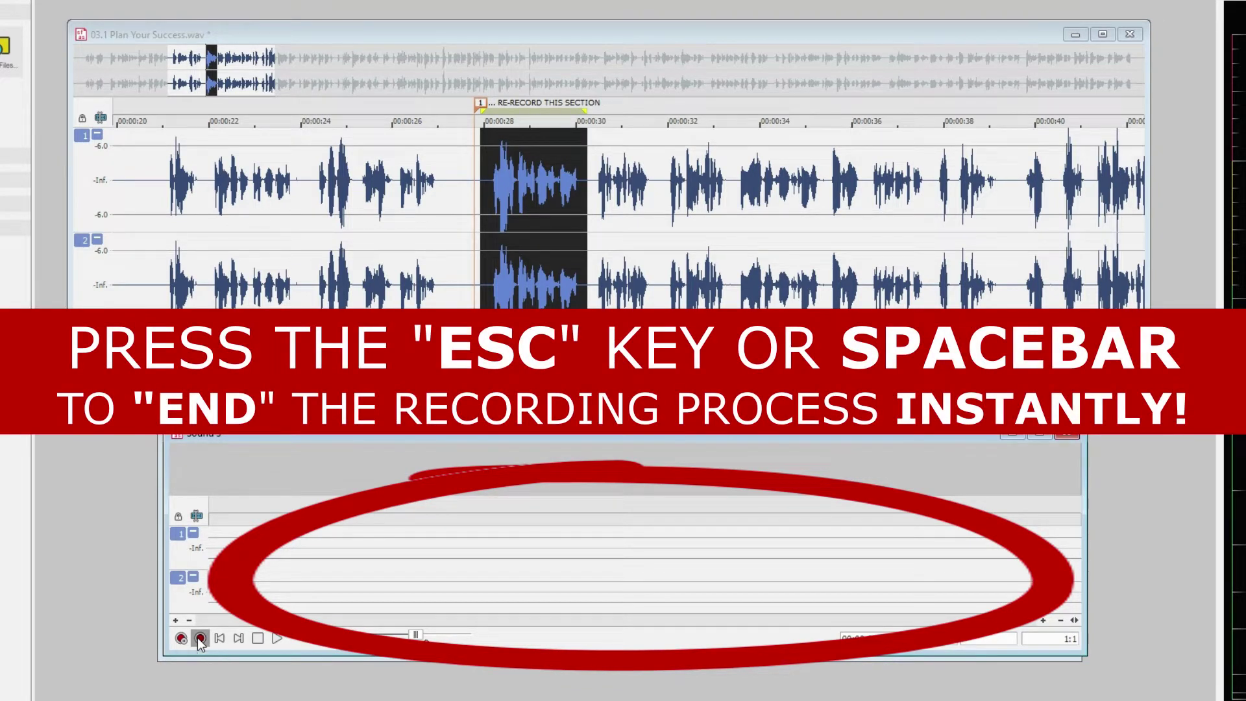
click(472, 29)
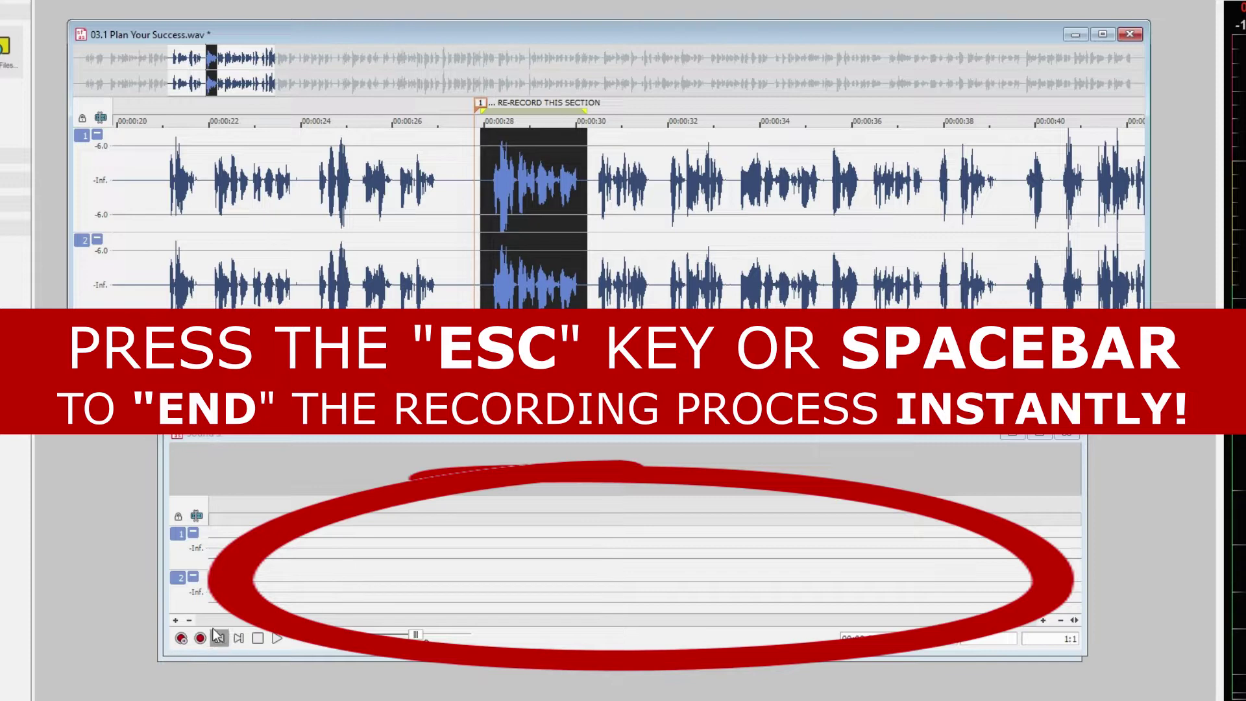
Record a replacement take into the empty Sound 3 window and stop the recording
click(275, 438)
click(181, 638)
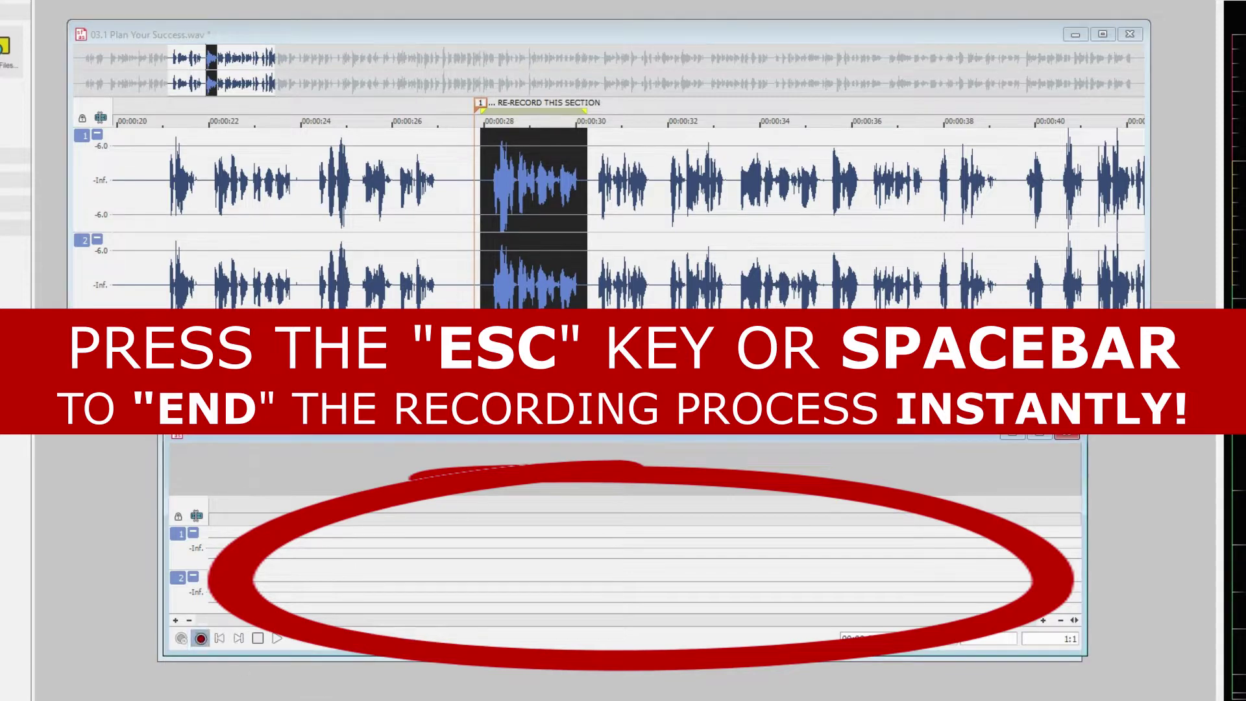
key(Escape)
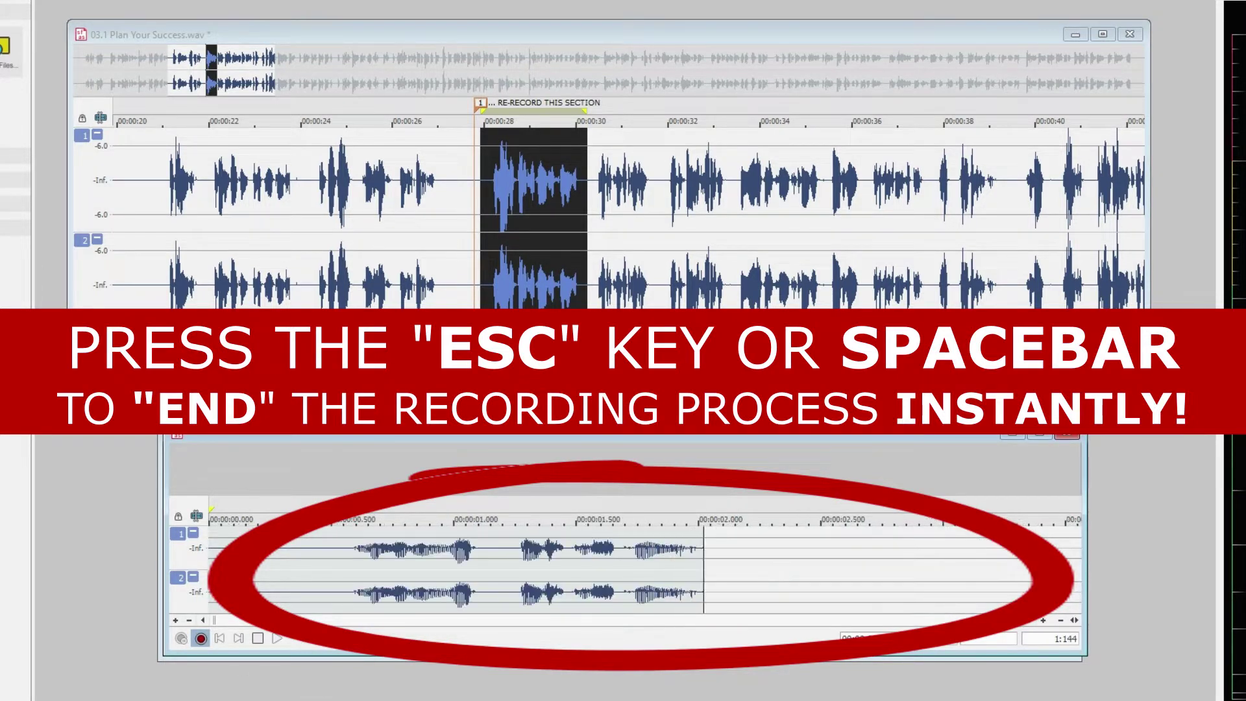
key(Escape)
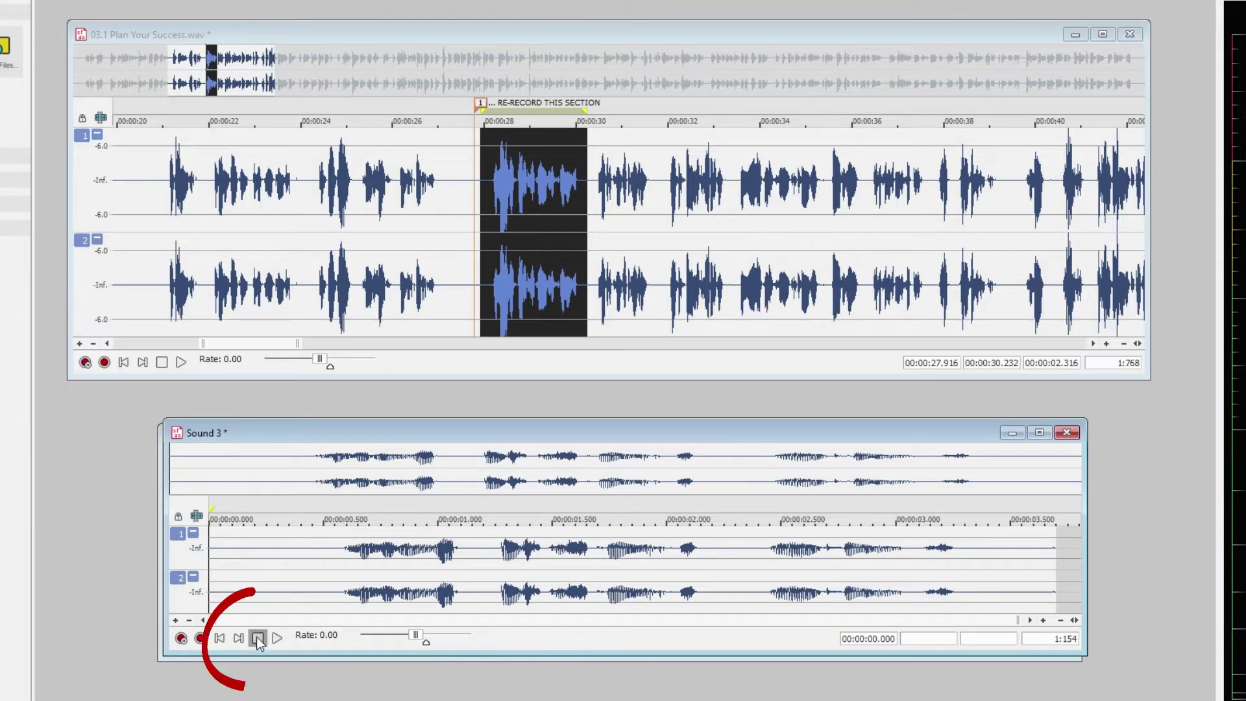
Delete the entire recorded take from the Sound 3 window
click(394, 558)
key(ctrl+a)
key(Delete)
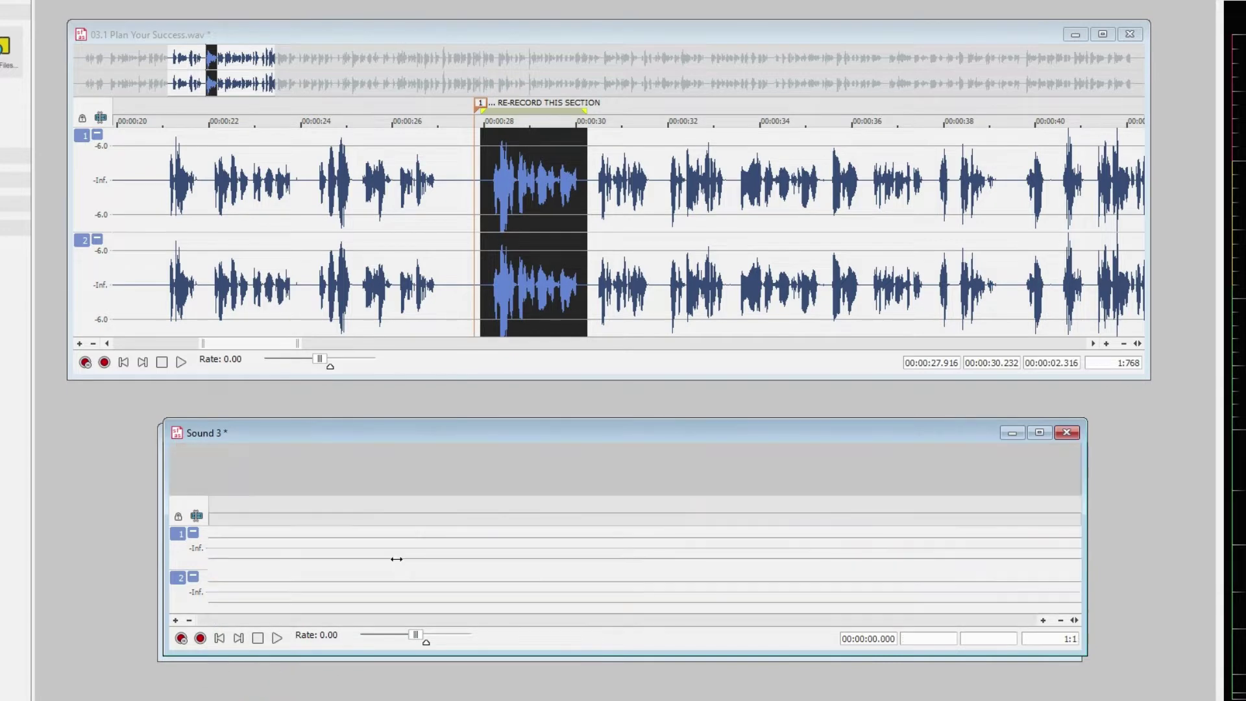
Replay the selected original phrase as a reference and record another replacement take in the Sound 3 window
click(527, 32)
key(space)
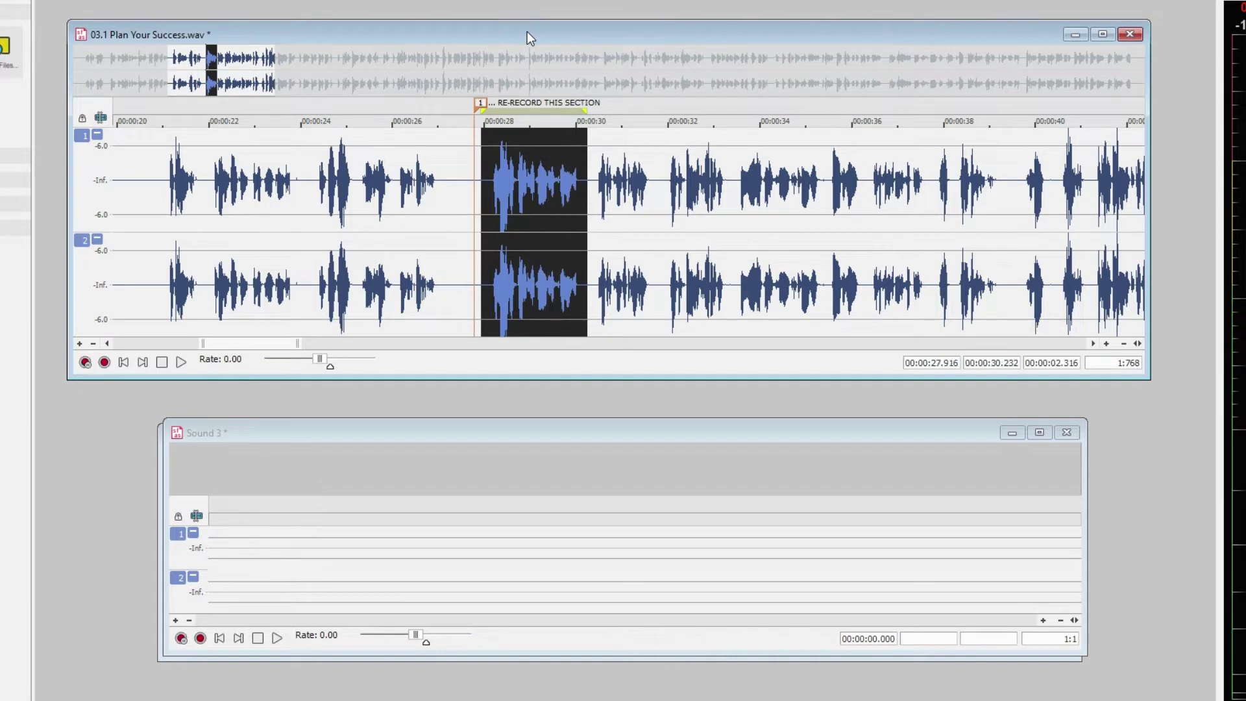
click(446, 434)
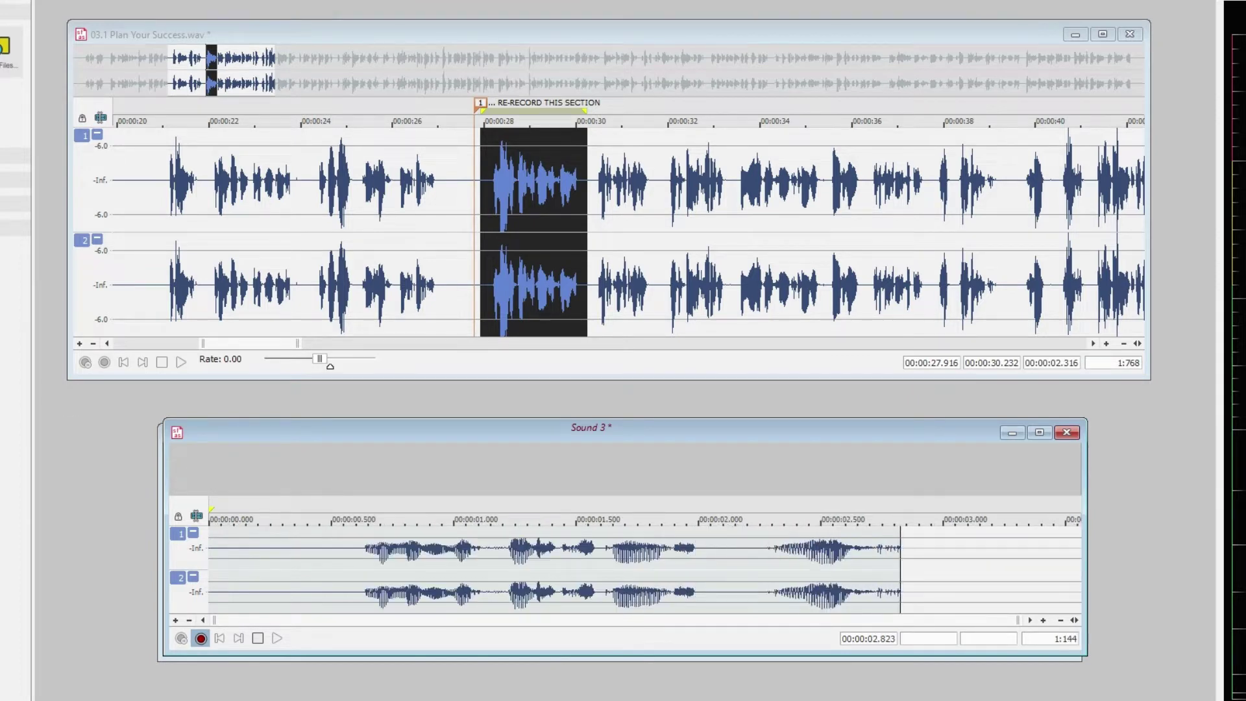
key(space)
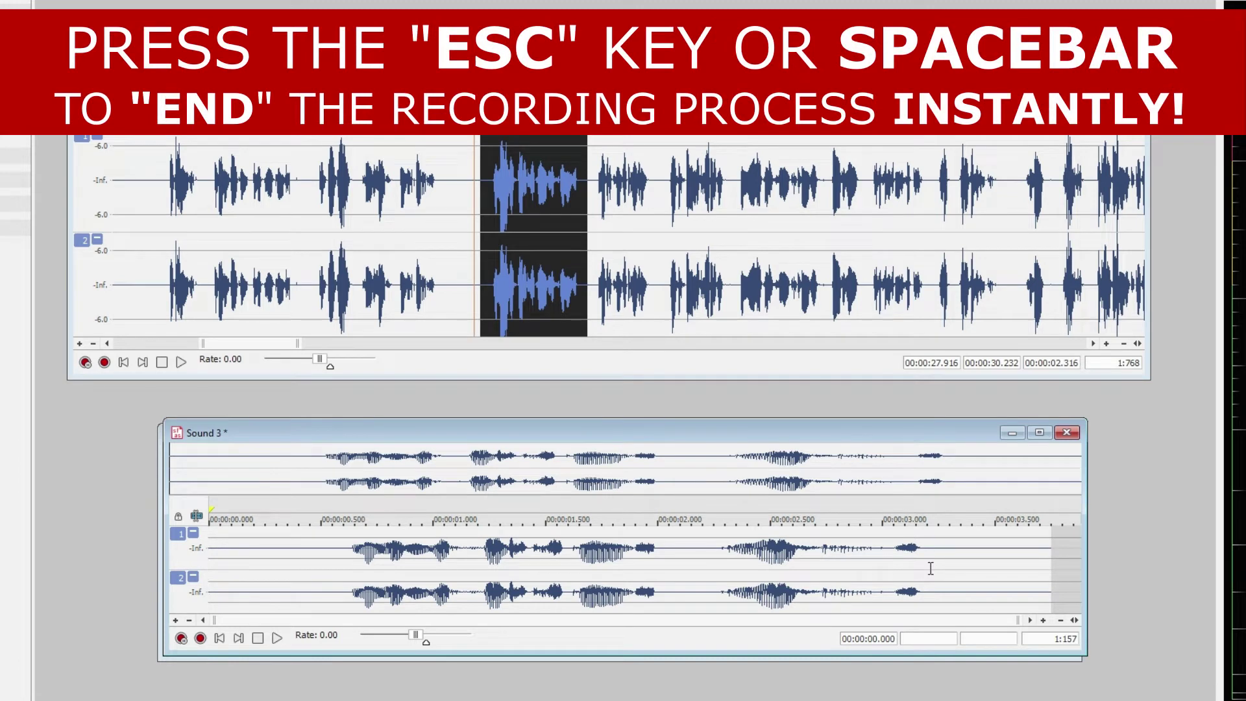
Select the spoken part of the Sound 3 take, from about 0.57 to 3.24 seconds, and copy it
drag(938, 568, 336, 610)
right_click(388, 581)
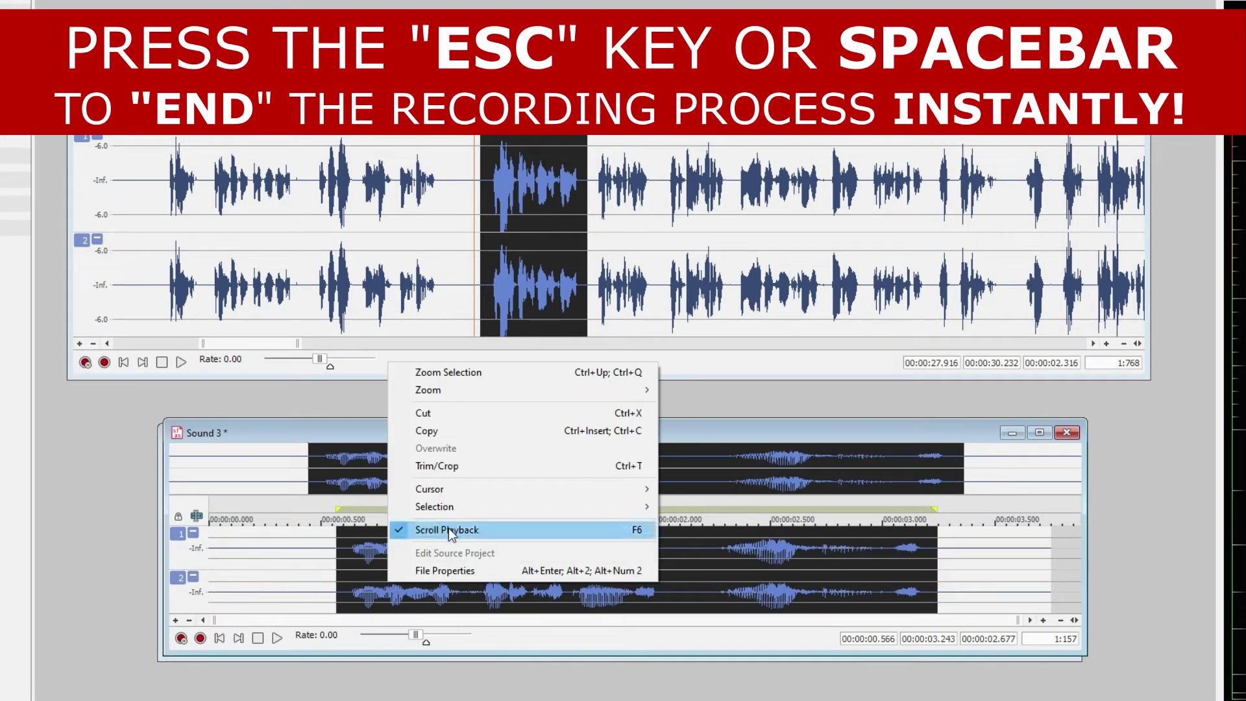
click(477, 427)
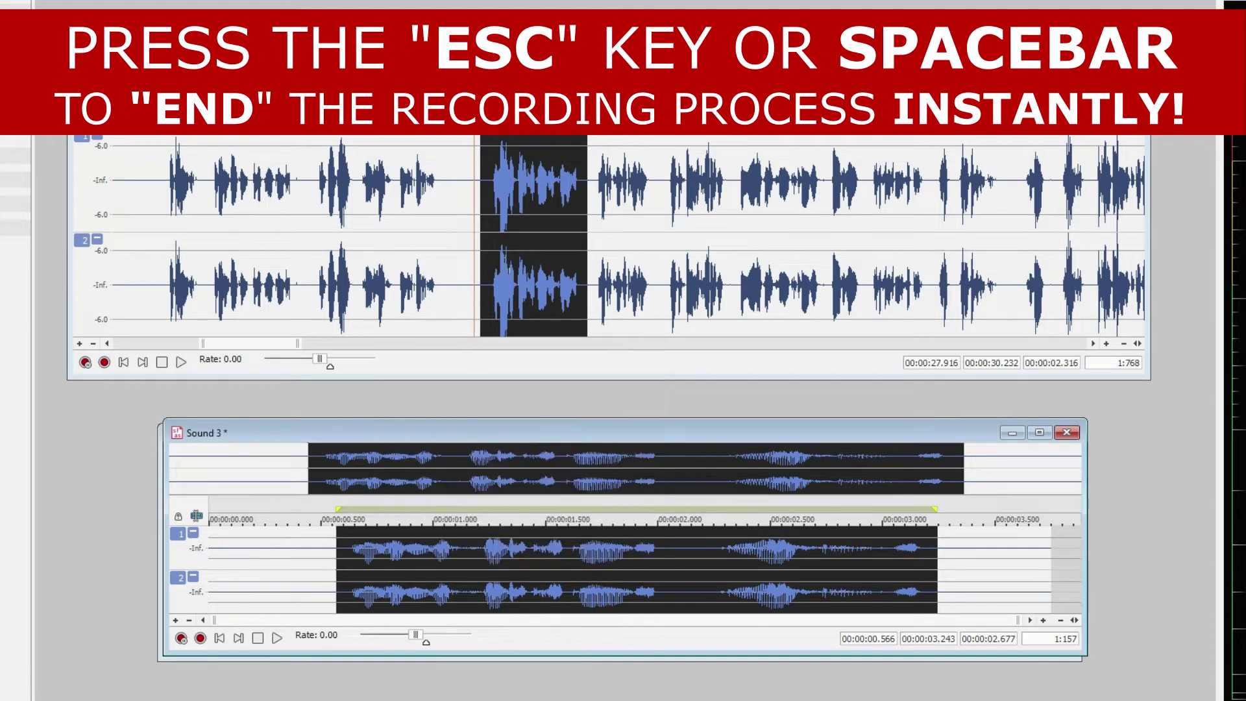
Replace the selected phrase after marker 1 in 03.1 Plan Your Success.wav by pasting the copied take over it
right_click(537, 209)
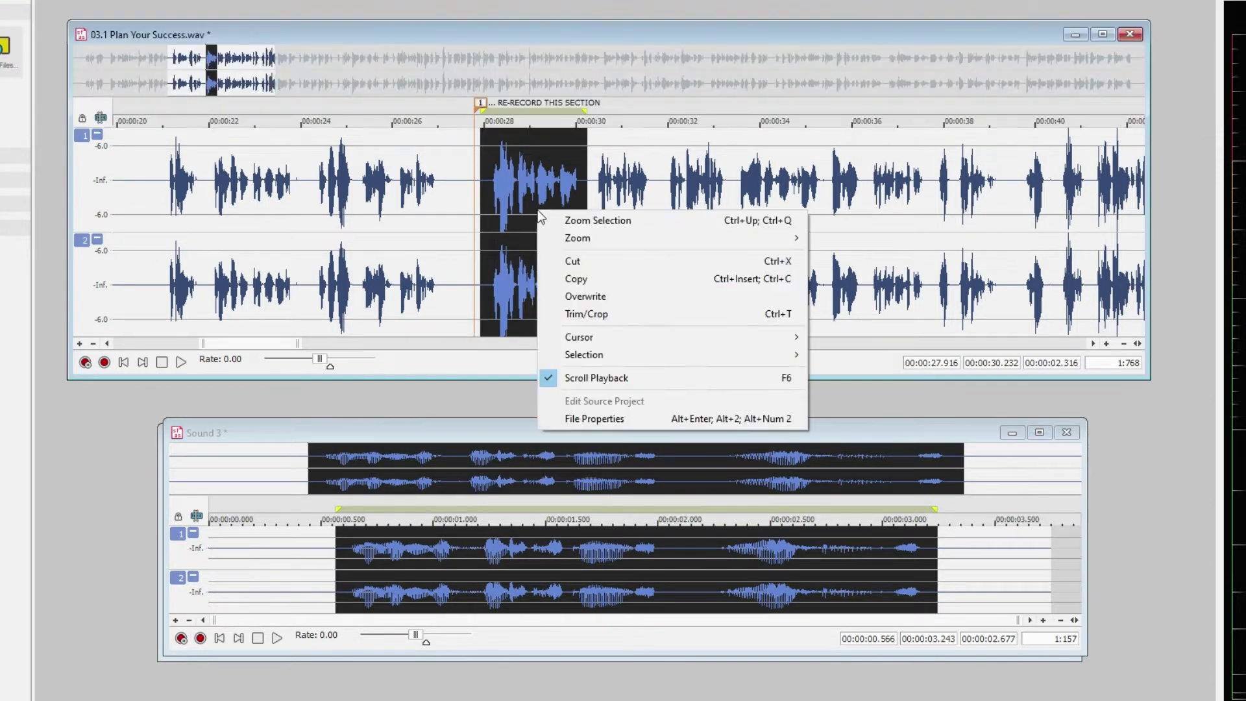
key(Escape)
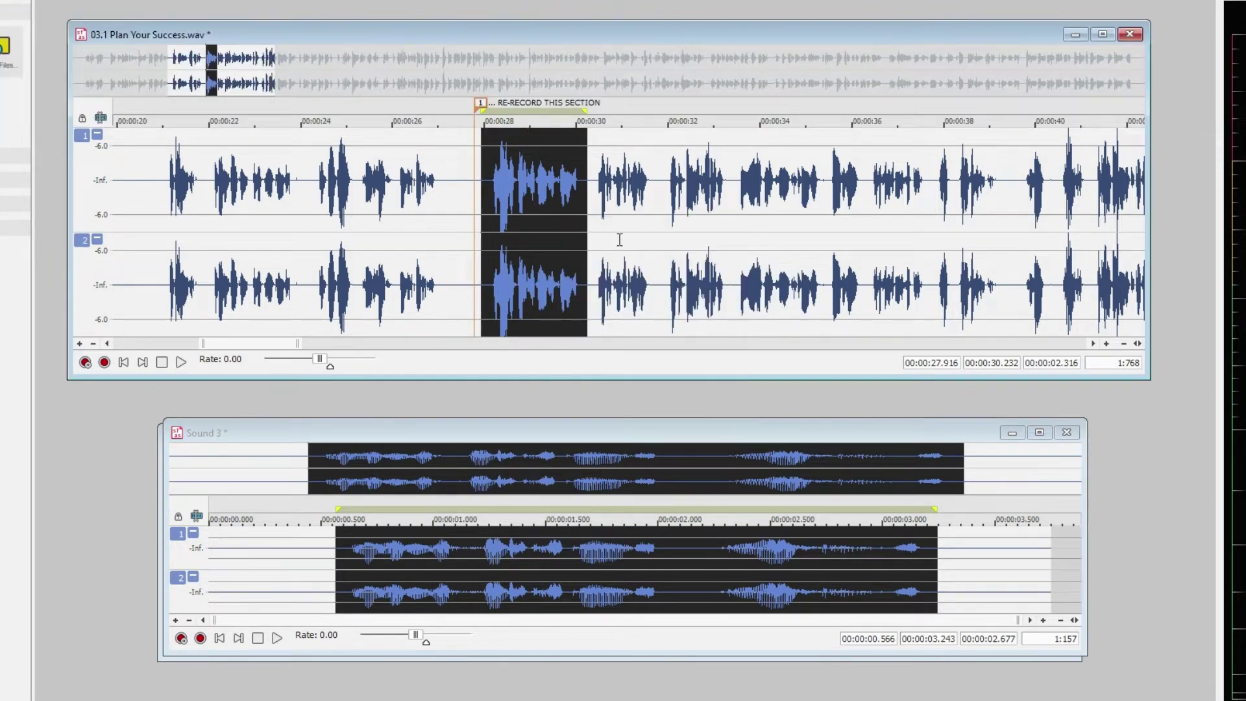
key(ctrl+v)
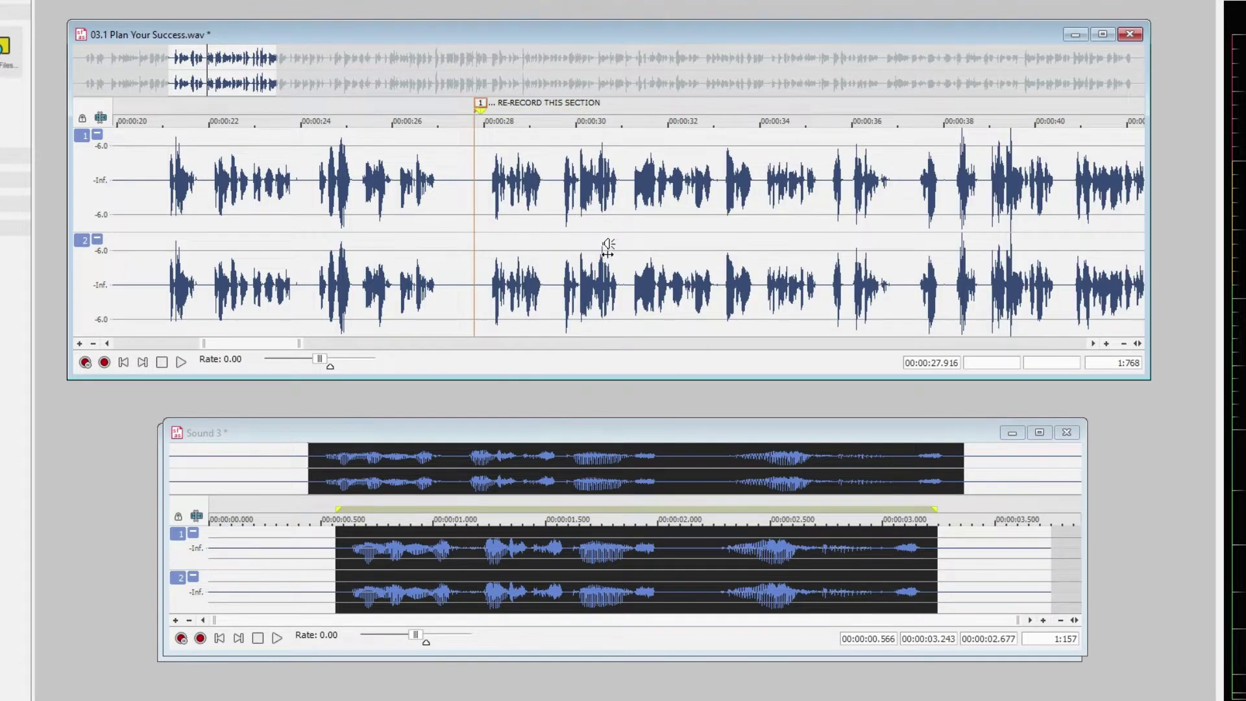
Play 03.1 Plan Your Success.wav from just before marker 1 to check the replaced phrase
click(469, 209)
key(space)
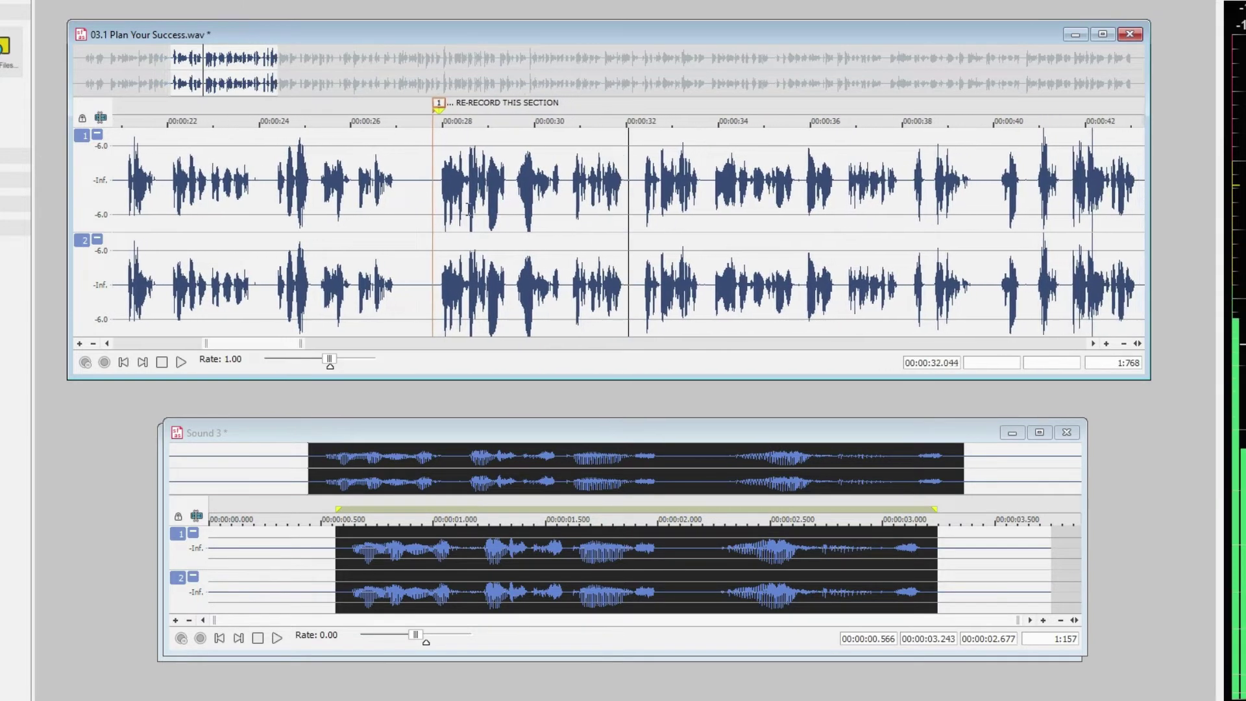
key(space)
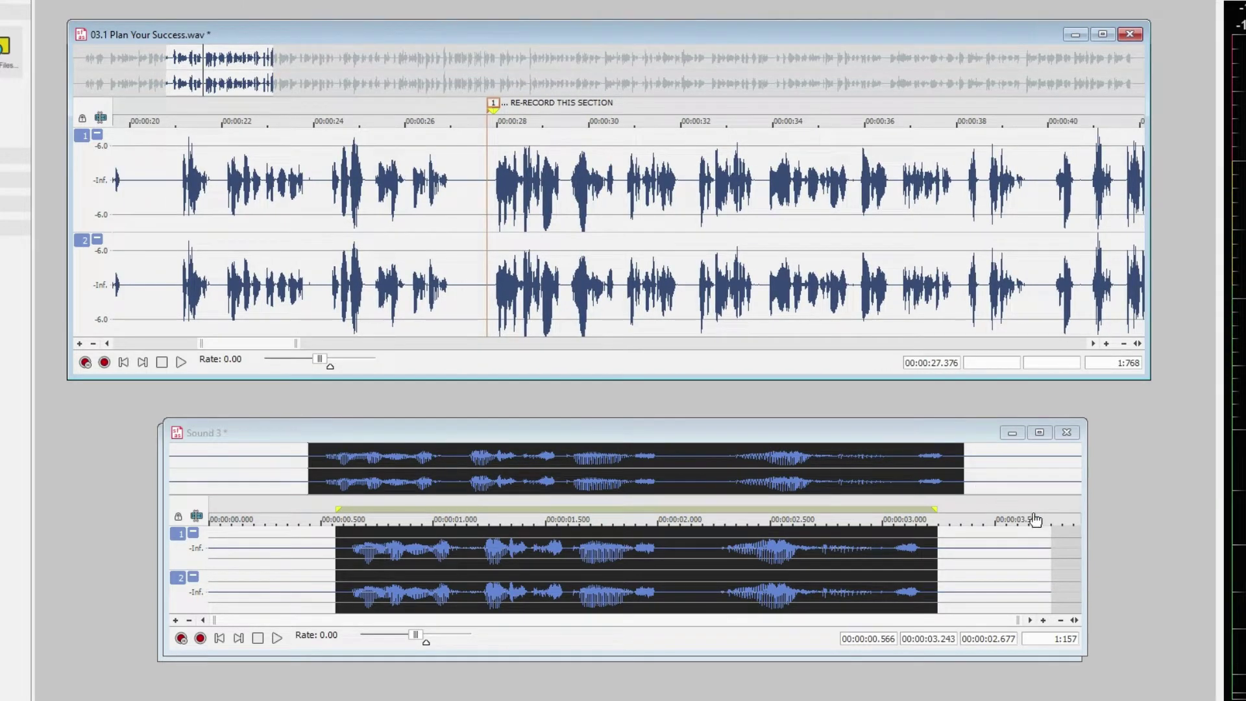
Clear the old take from the Sound 3 window and record a new one in its place
click(958, 570)
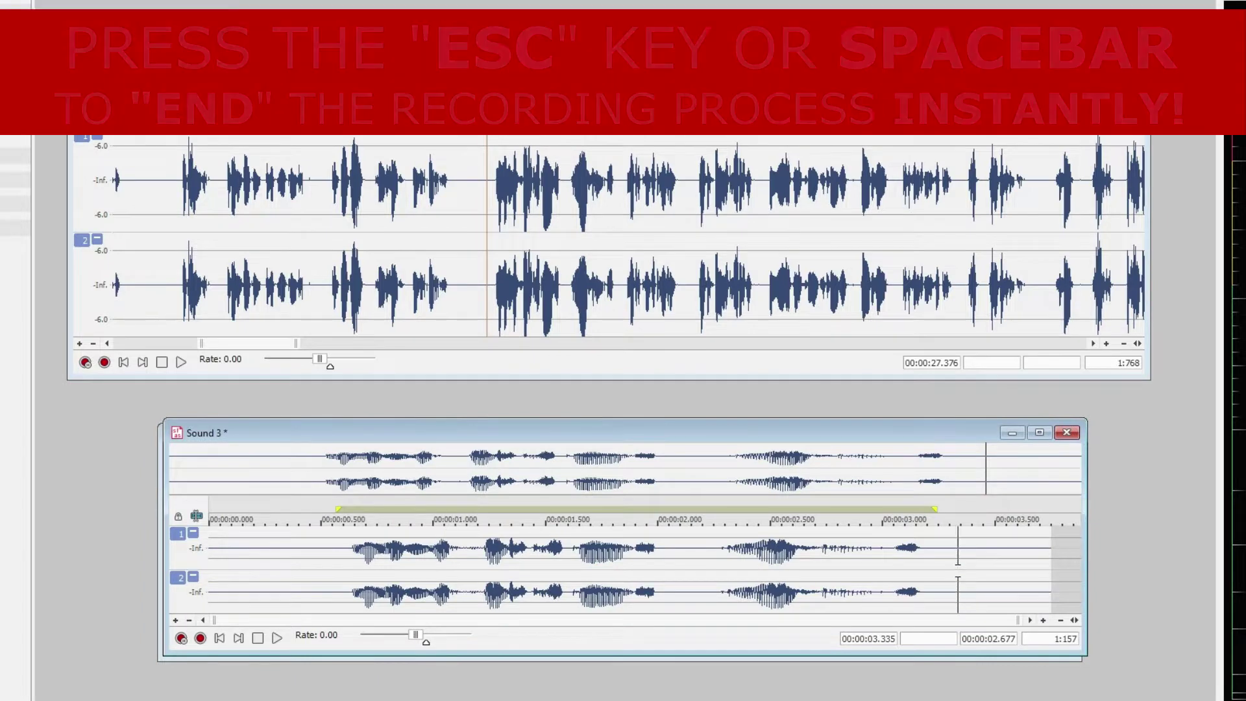
key(ctrl+r)
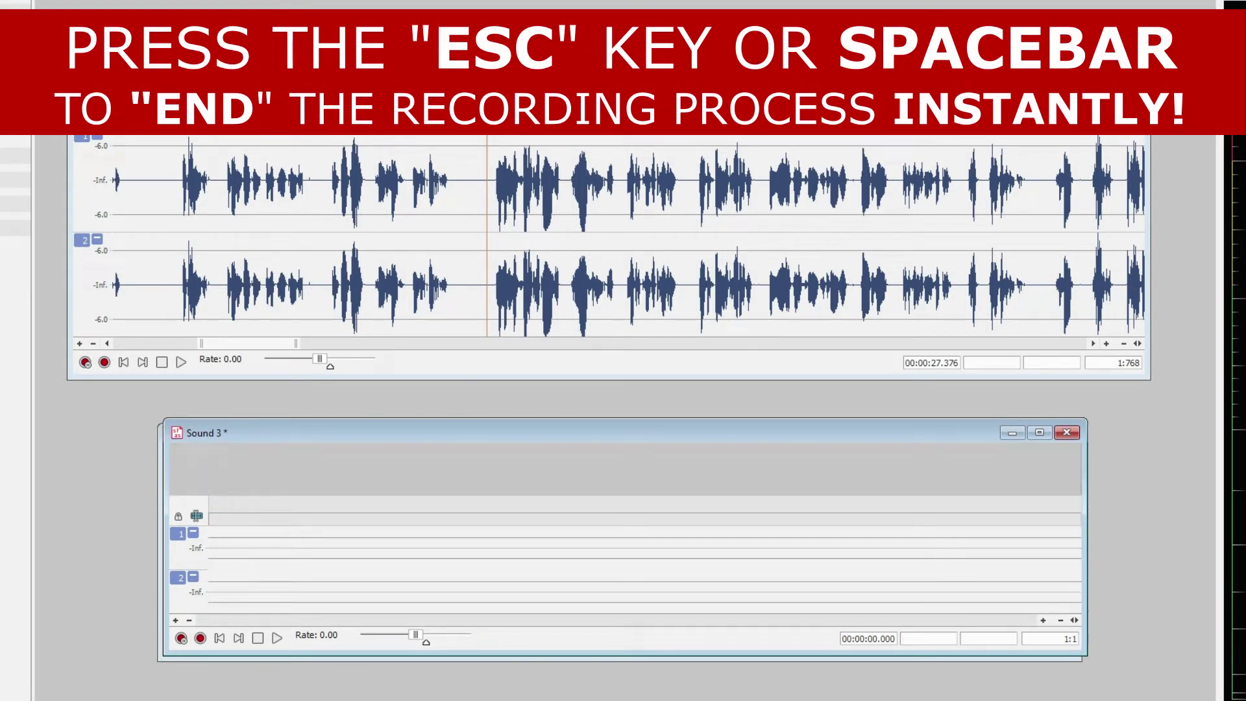
click(199, 638)
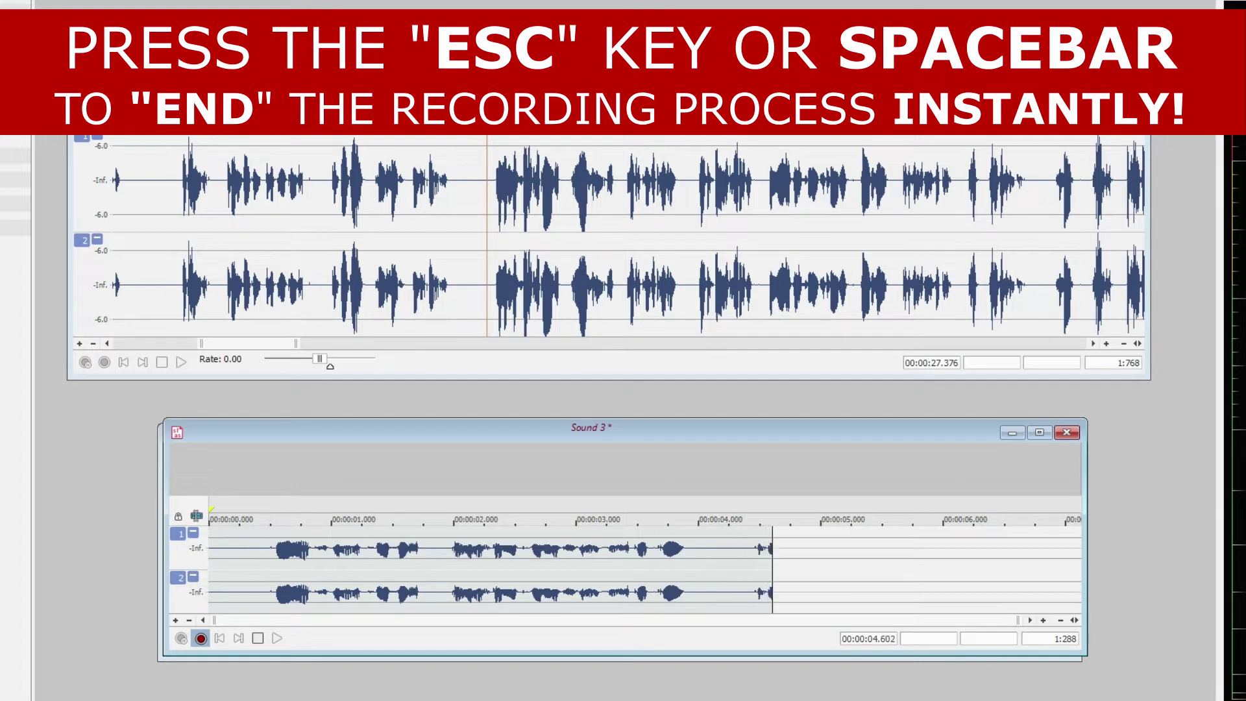
key(Escape)
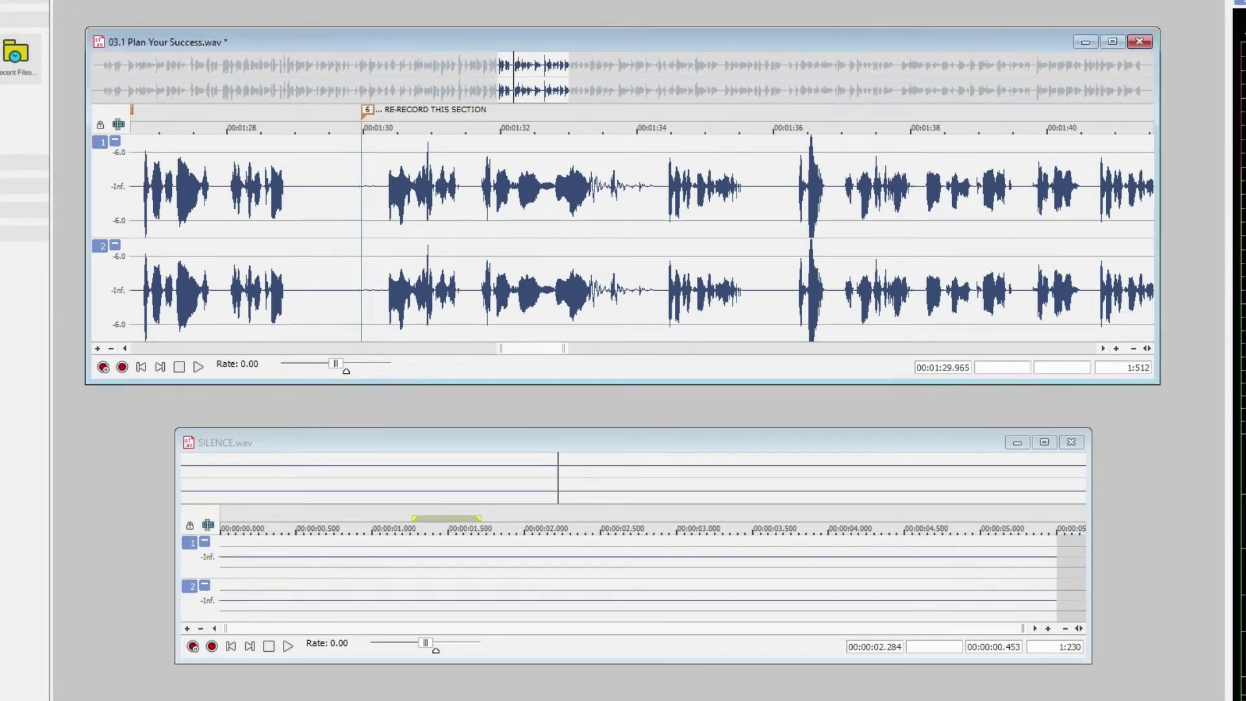
Create another new empty audio window and place it beneath the main recording, over SILENCE.wav
key(ctrl+n)
drag(745, 103, 762, 436)
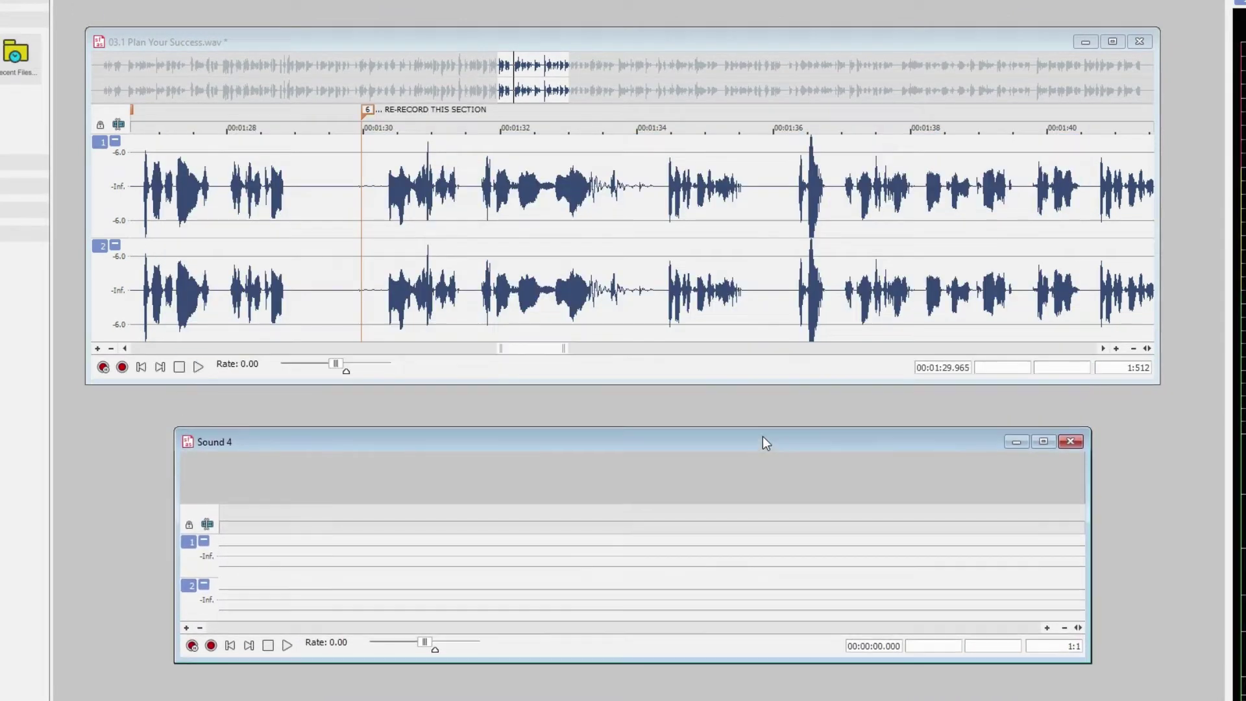
Play the section following marker 6 in the main recording and replay its last words near 1:32.8
click(373, 221)
key(space)
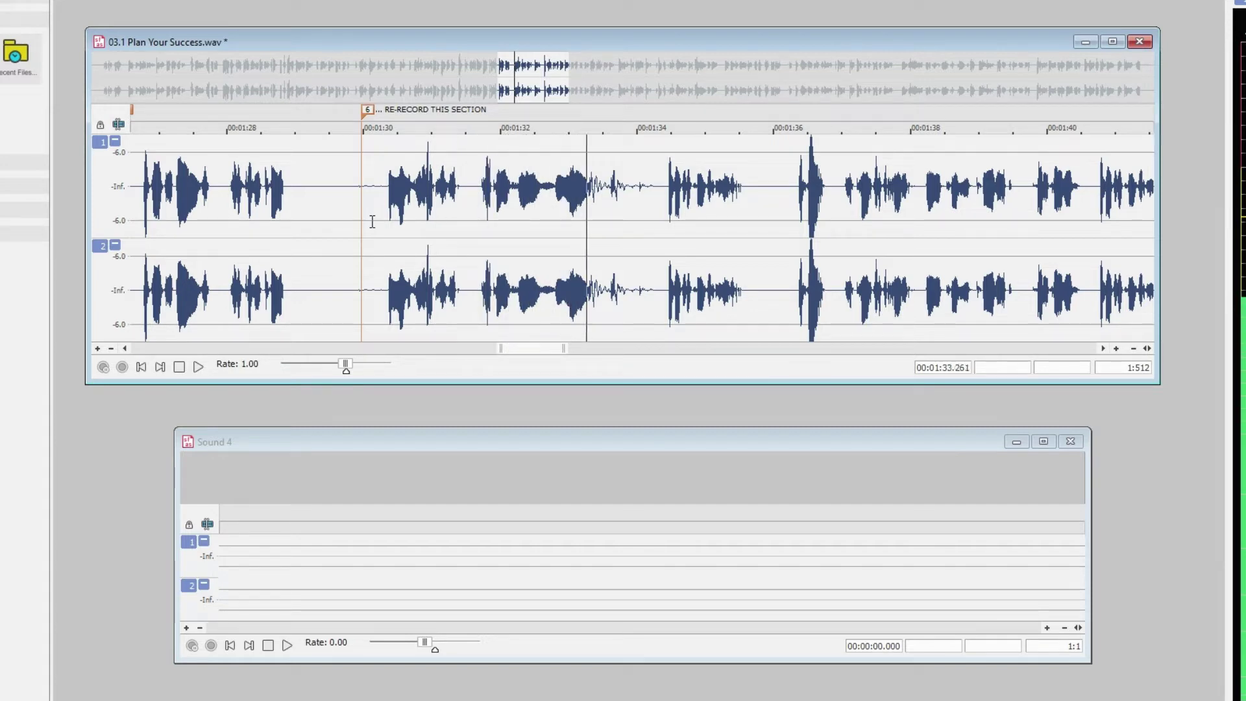
key(space)
click(558, 205)
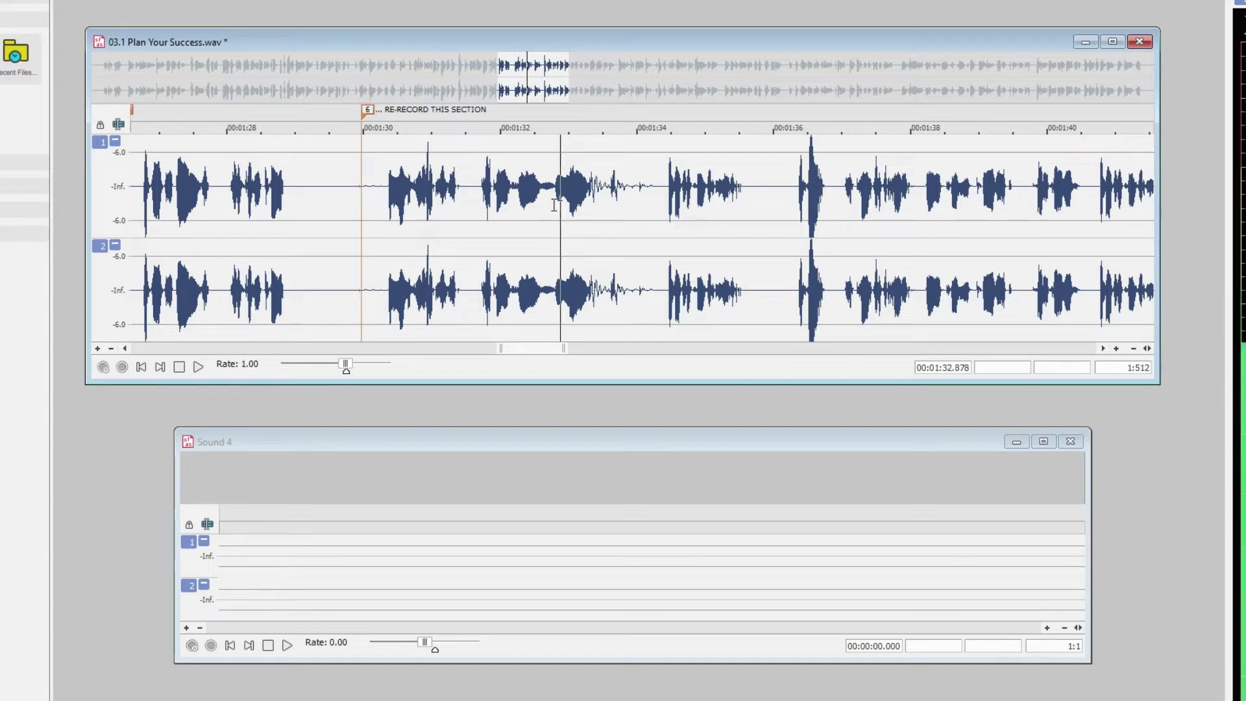
key(space)
click(553, 206)
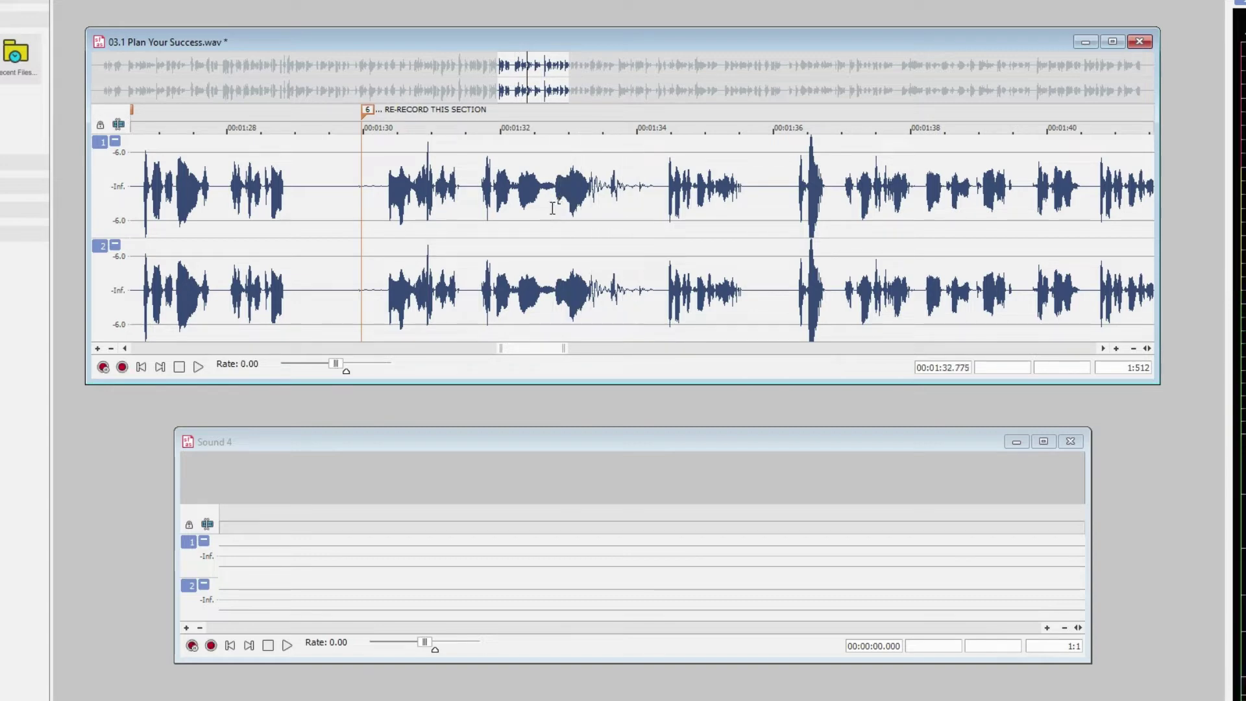
Replay the main recording from marker 6, near 1:30, as a reference for the line needing re-recording
click(382, 211)
key(space)
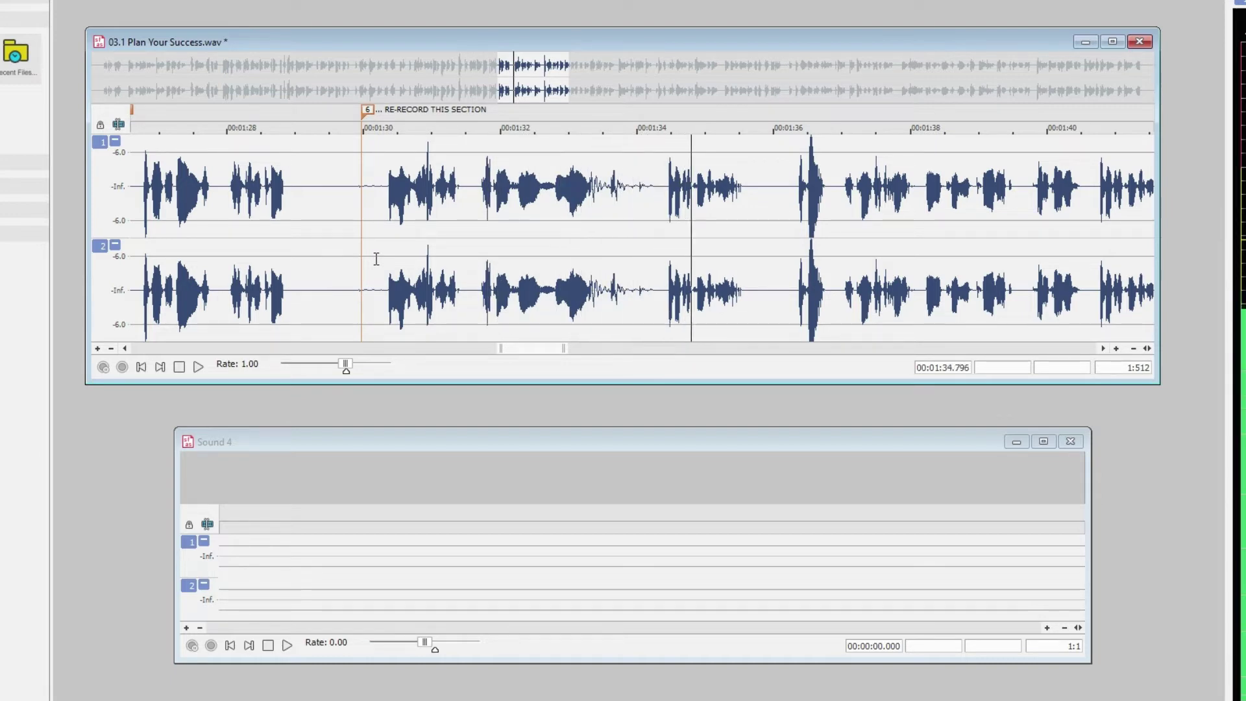
key(space)
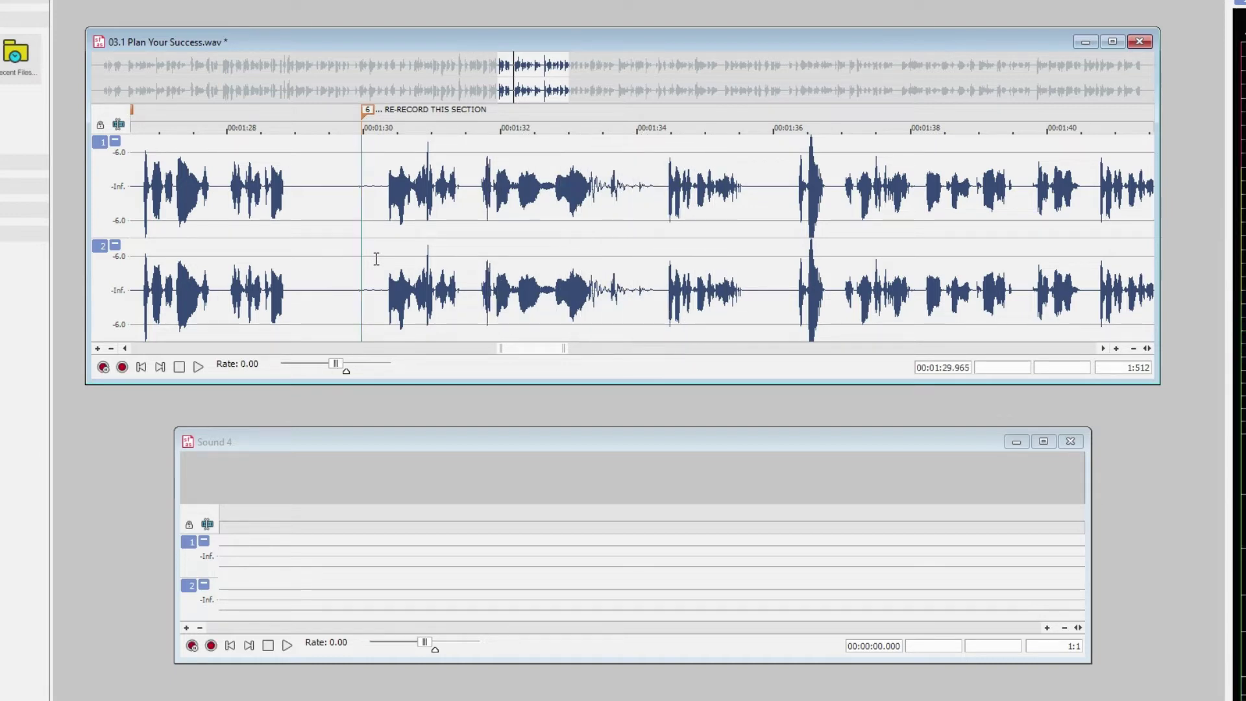
click(353, 438)
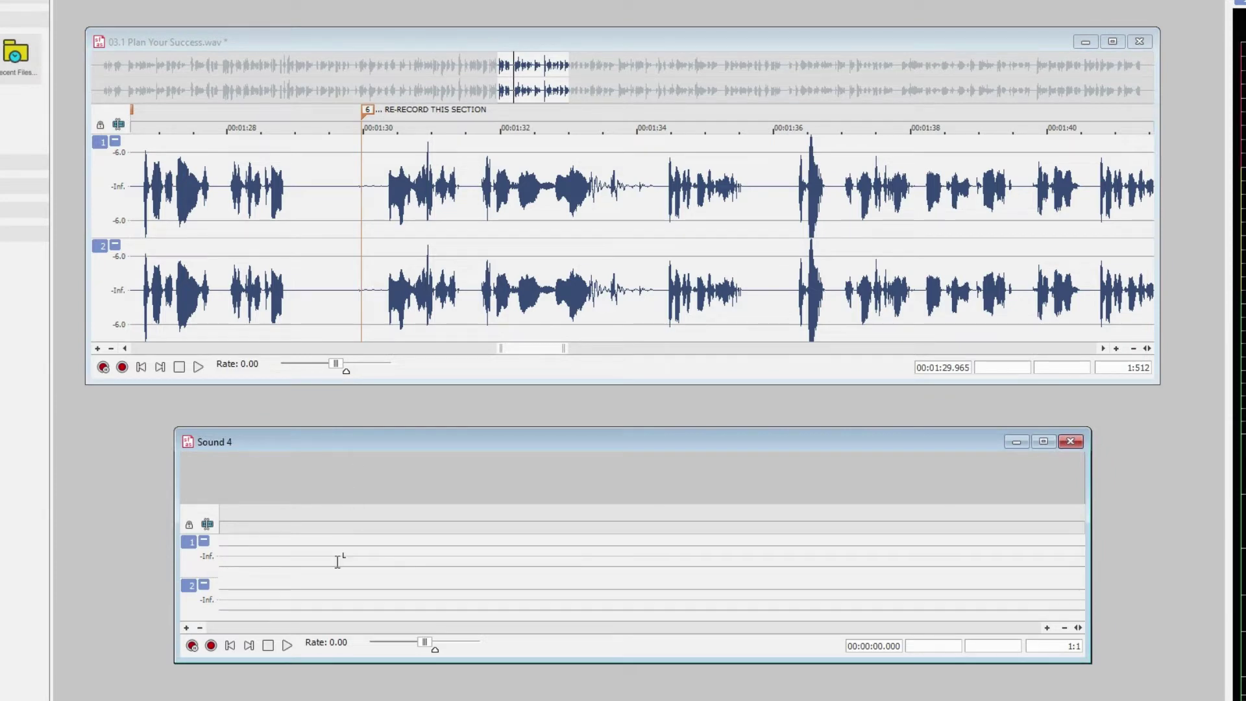
click(373, 197)
key(space)
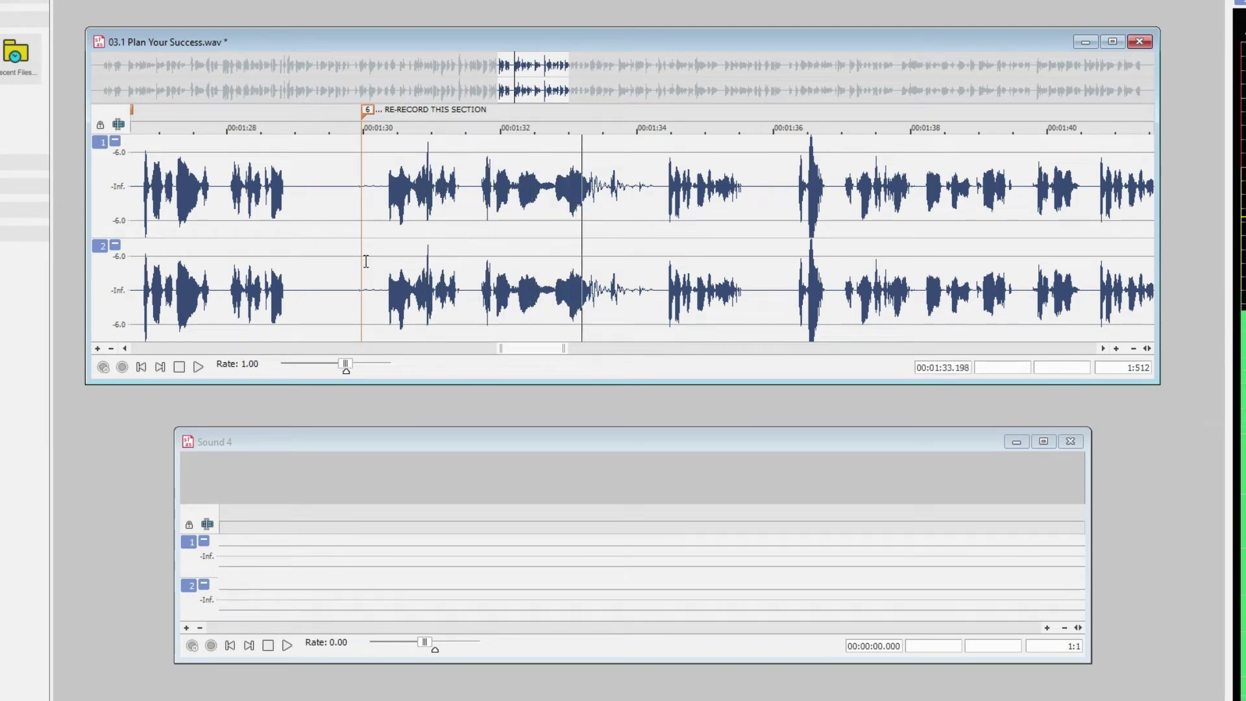
key(space)
Record a replacement take for the marker 6 section in the Sound 4 window and play it back from just before the speech
click(320, 553)
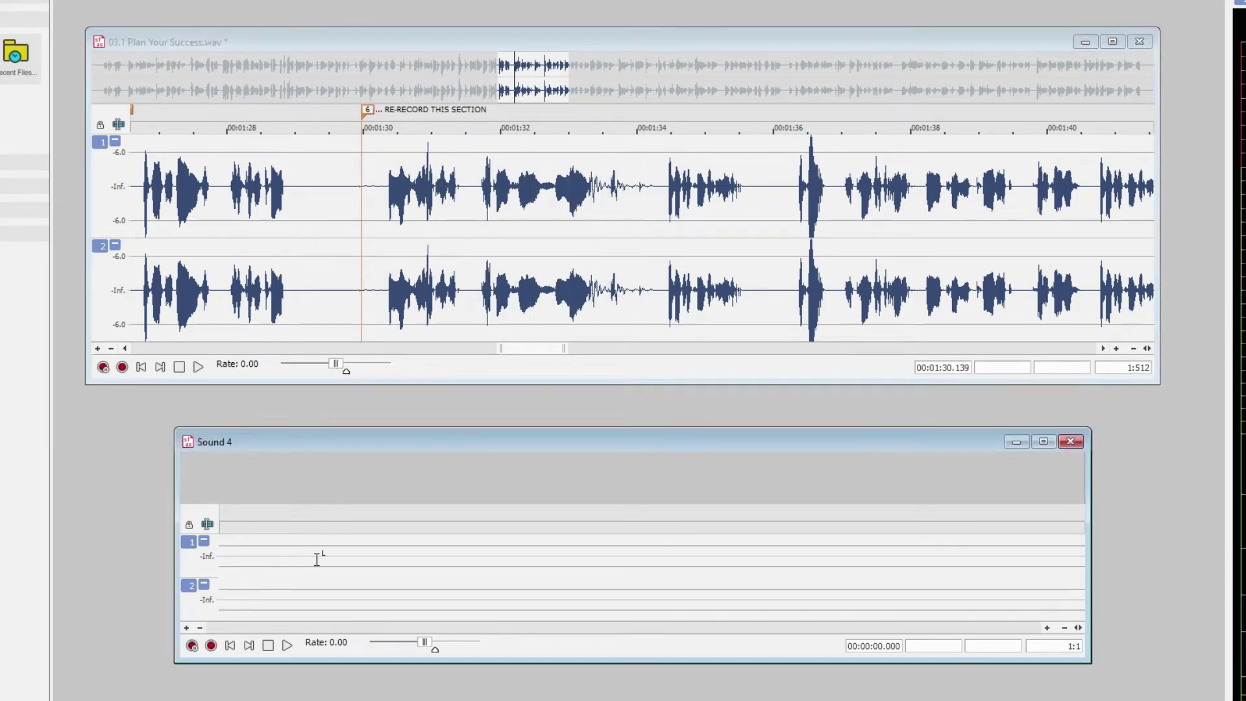
click(211, 645)
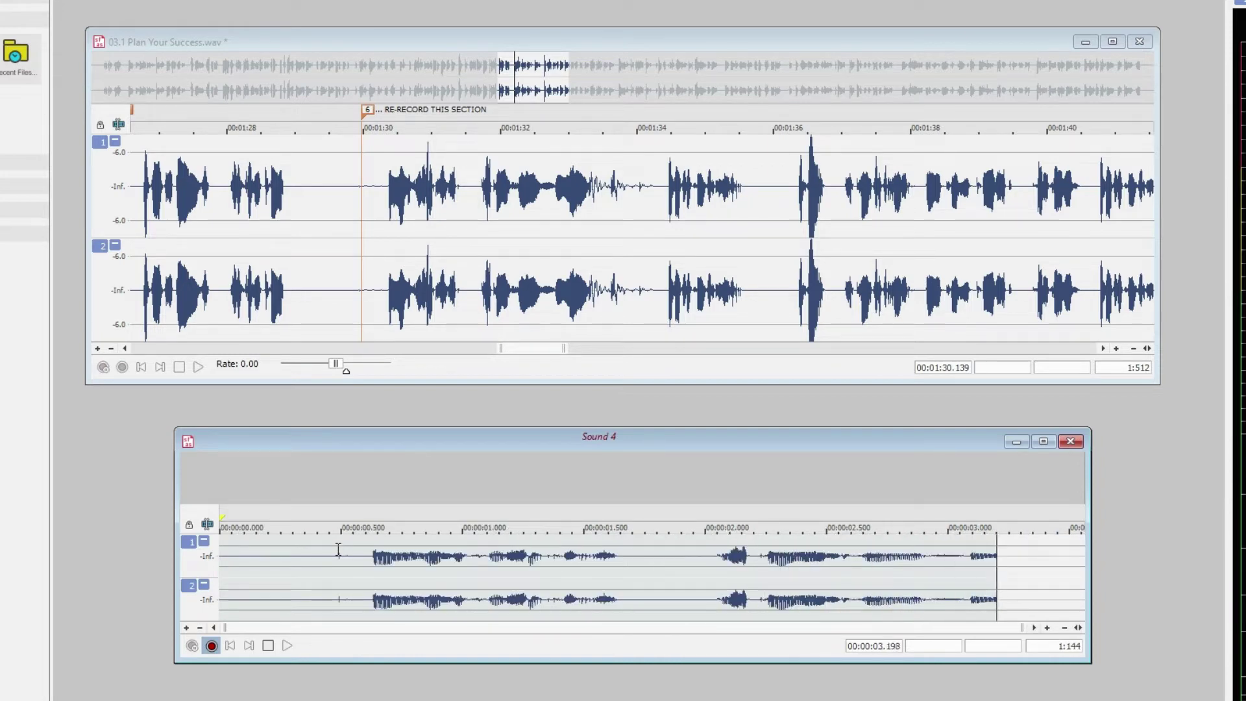
key(space)
click(338, 574)
key(space)
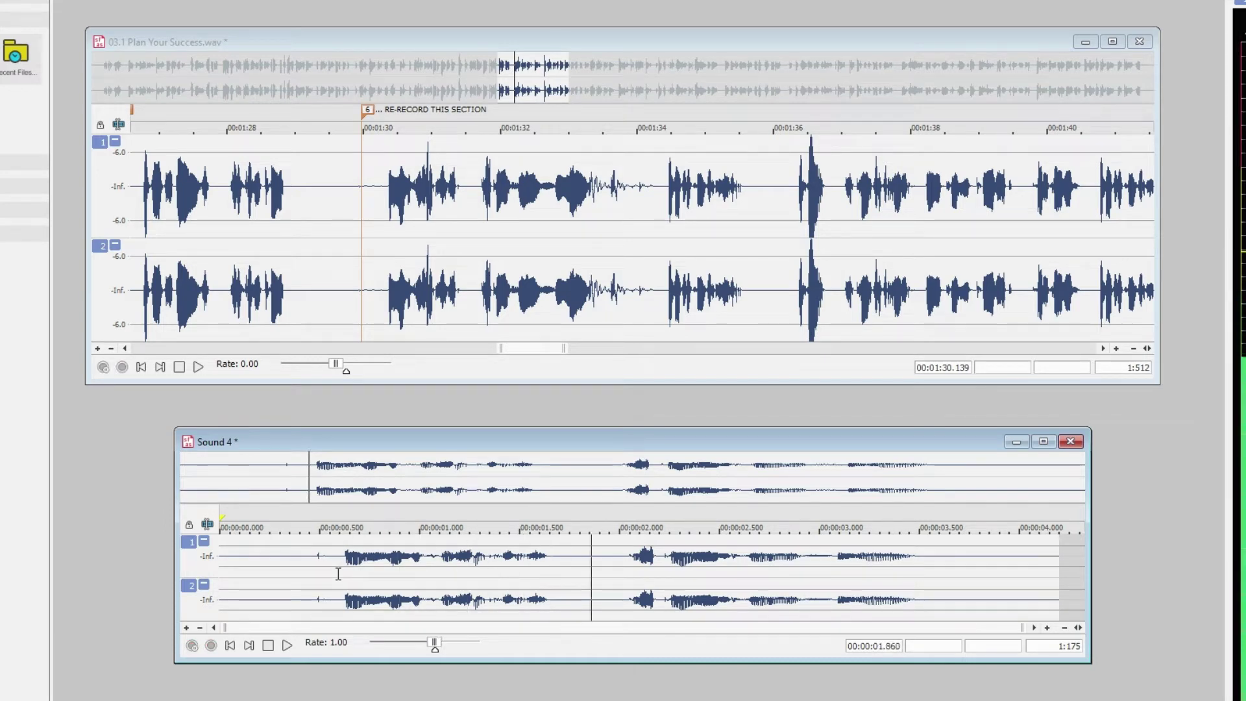
Stop playback and cut the spoken take, from about 0.6 s to 3.6 s, out of the Sound 4 window
key(space)
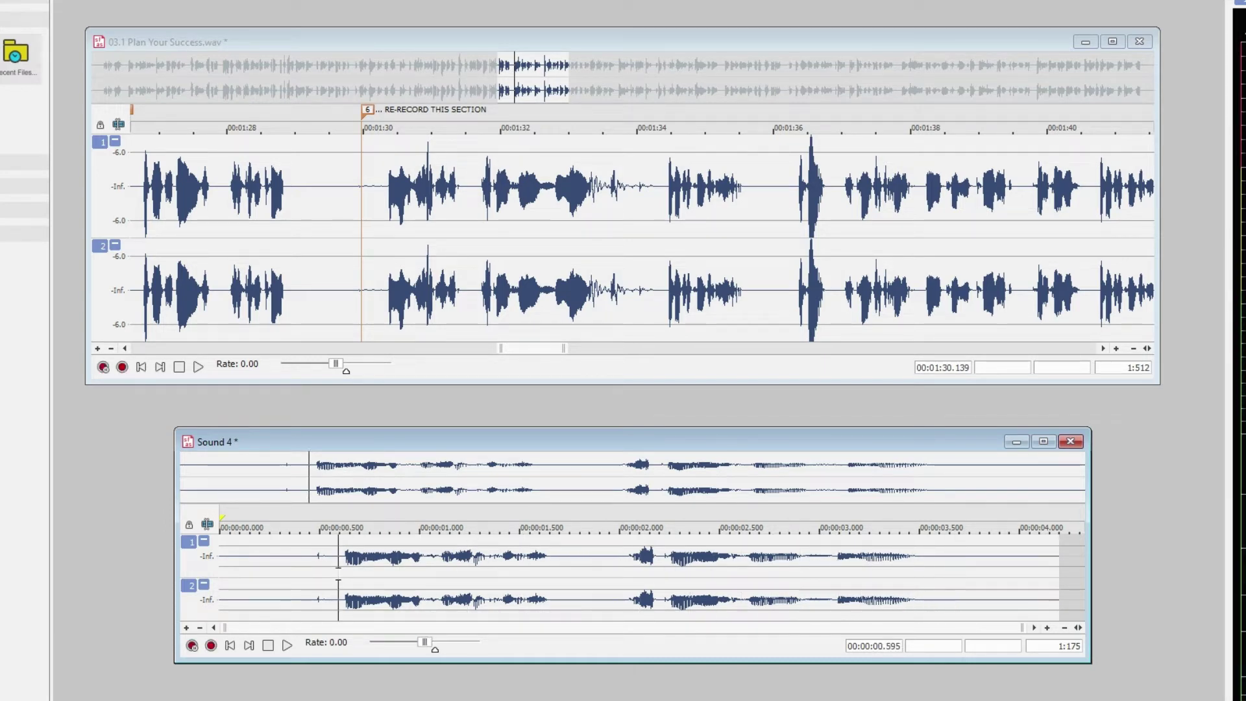
drag(346, 583, 939, 583)
right_click(829, 563)
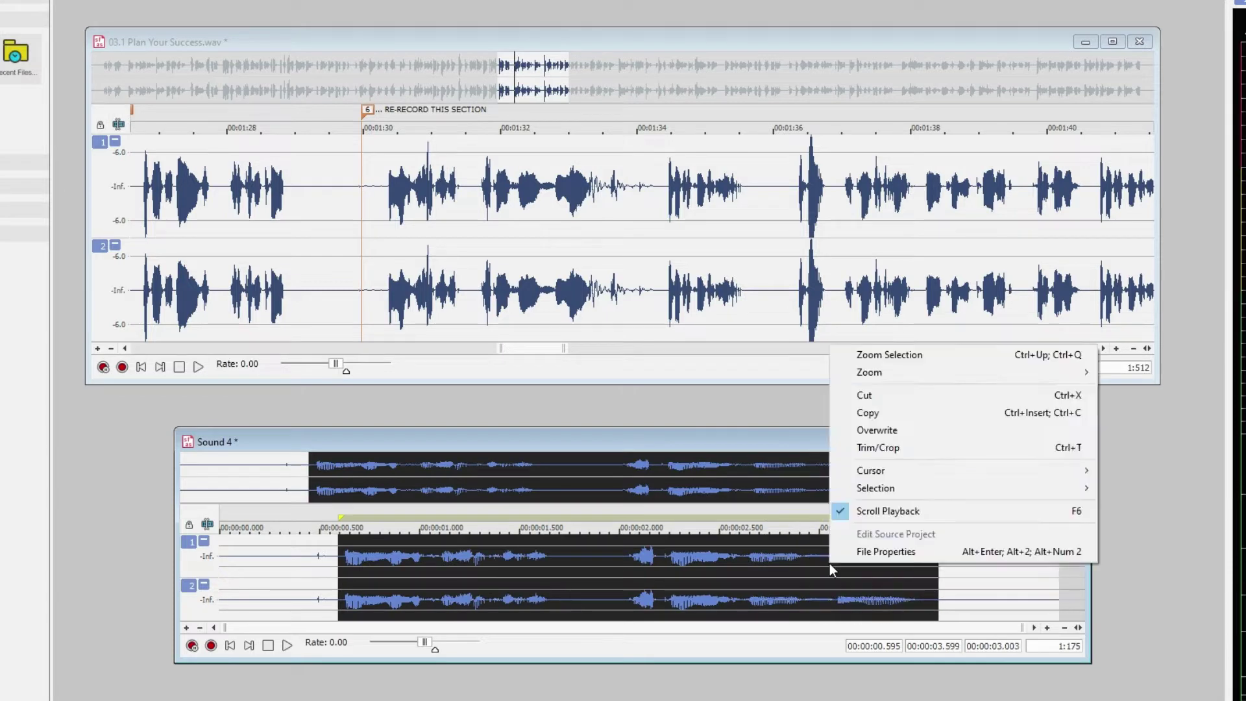
click(931, 394)
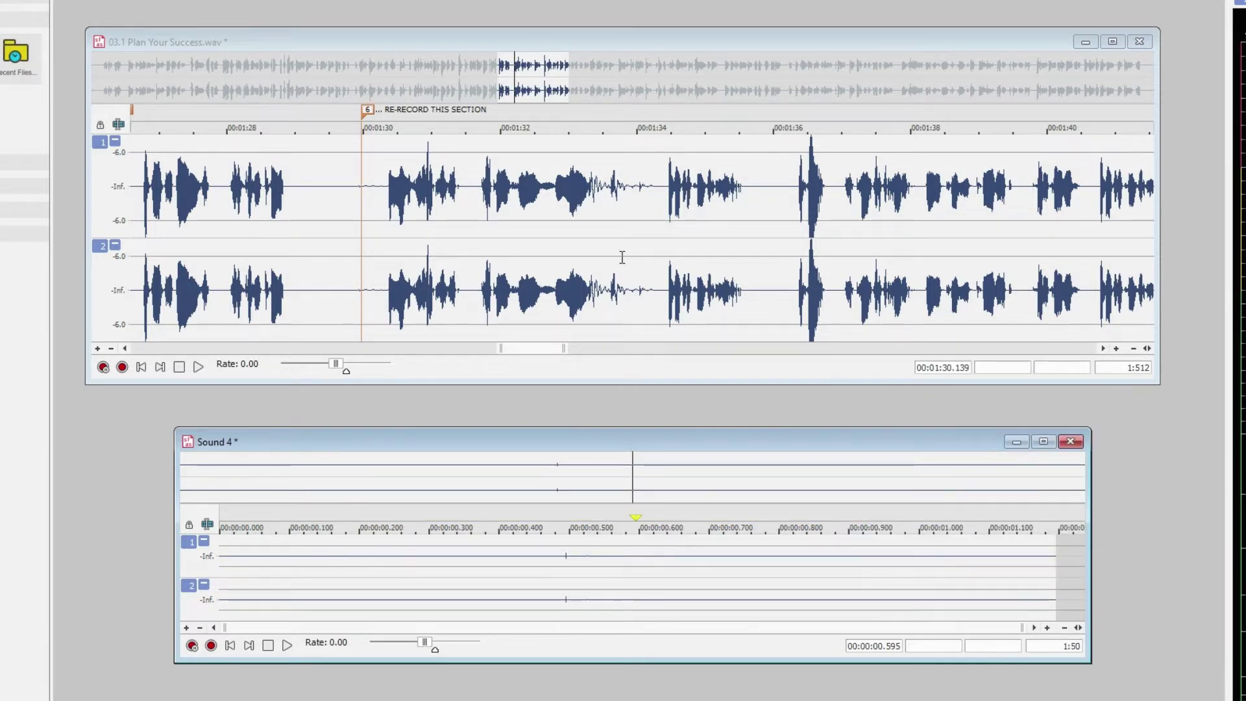
Select the faulty phrase from marker 6 to about 1:34.4 in the main recording, audition it, and paste the new take over it
click(374, 211)
mouse_move(374, 211)
mouse_down()
mouse_move(454, 252)
mouse_move(561, 274)
mouse_up()
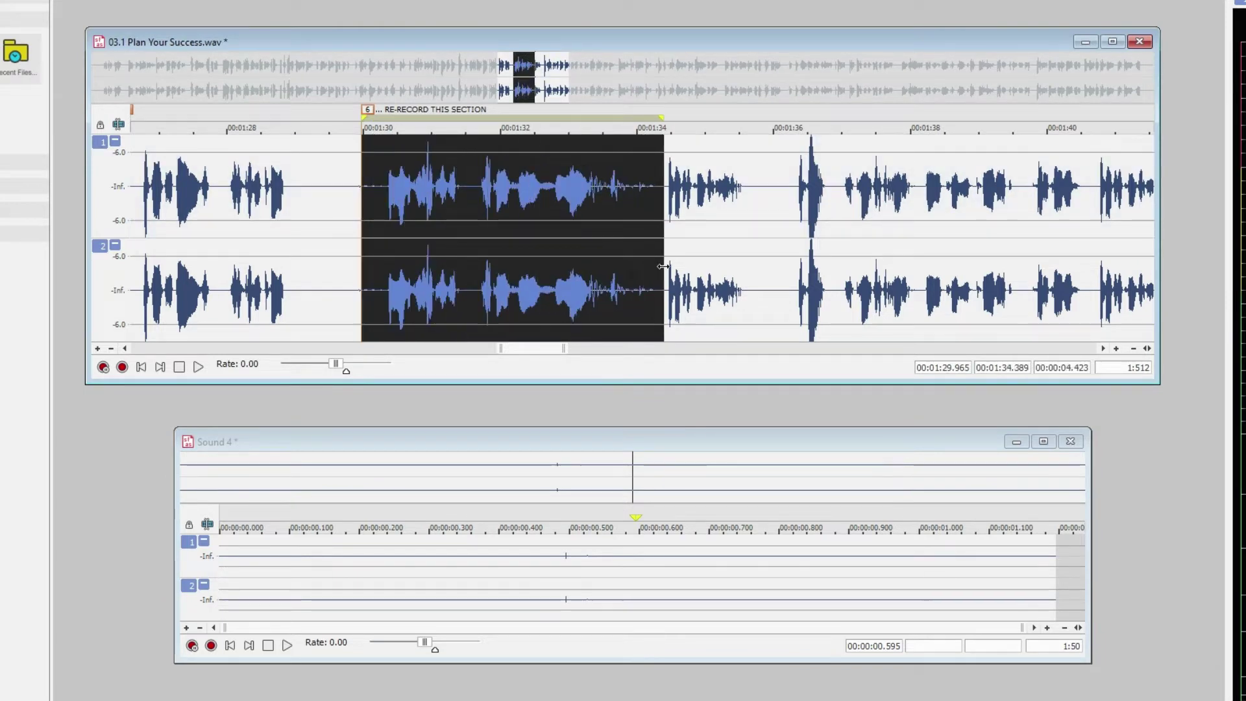
drag(663, 267, 664, 266)
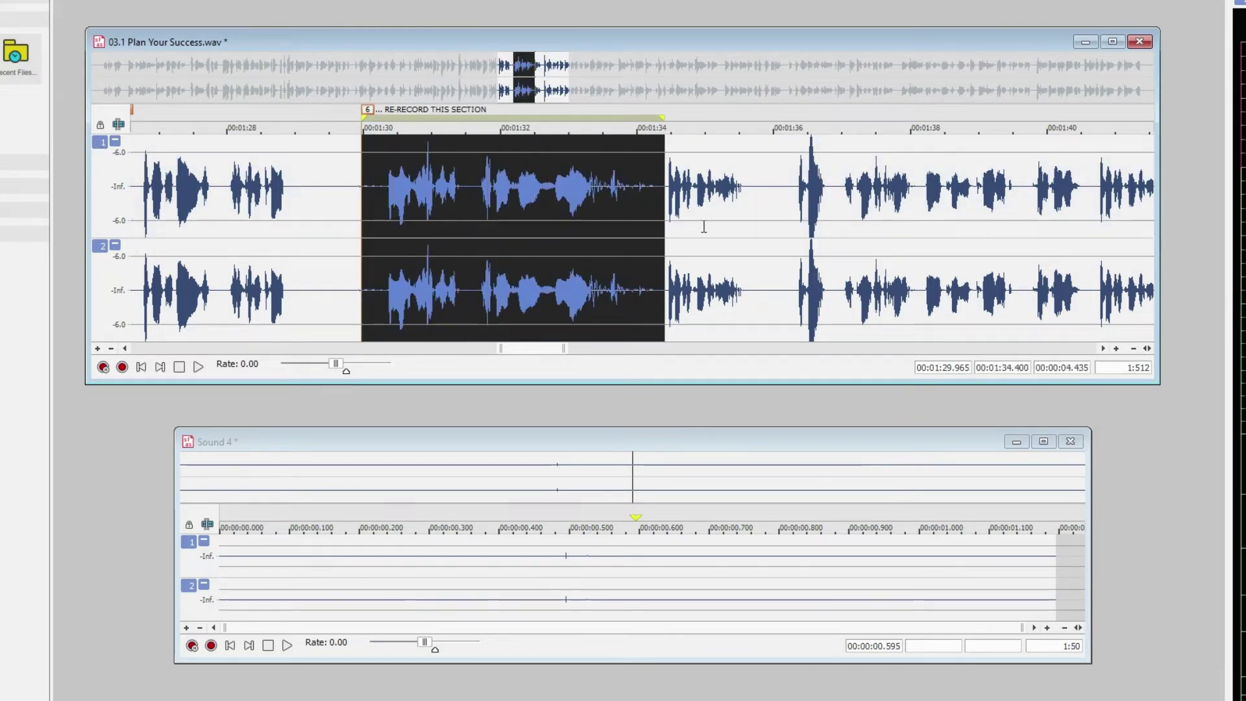
key(space)
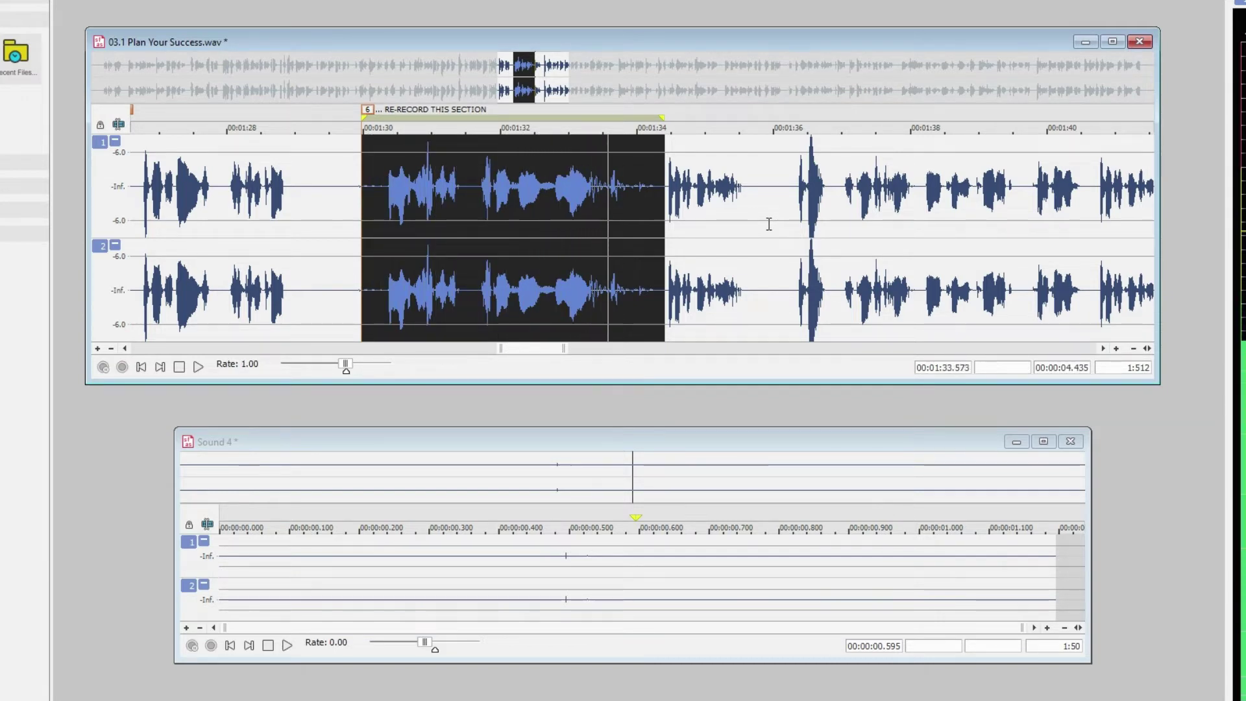
key(space)
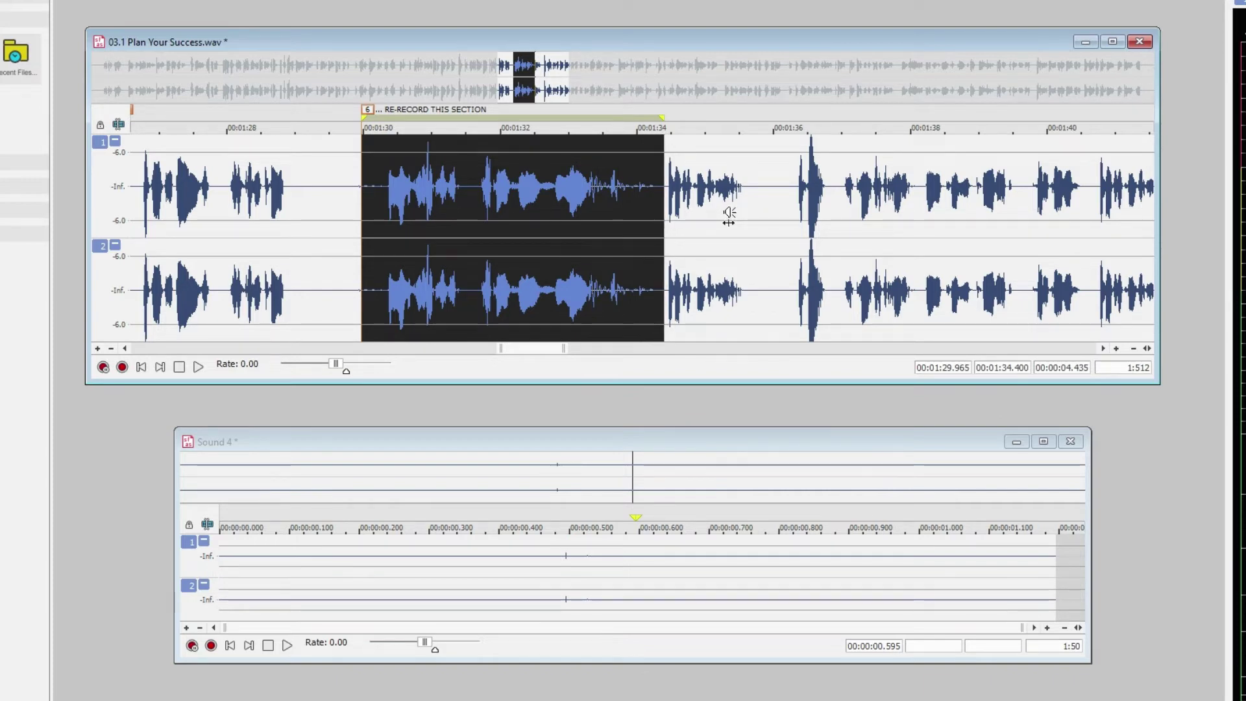
key(ctrl+z)
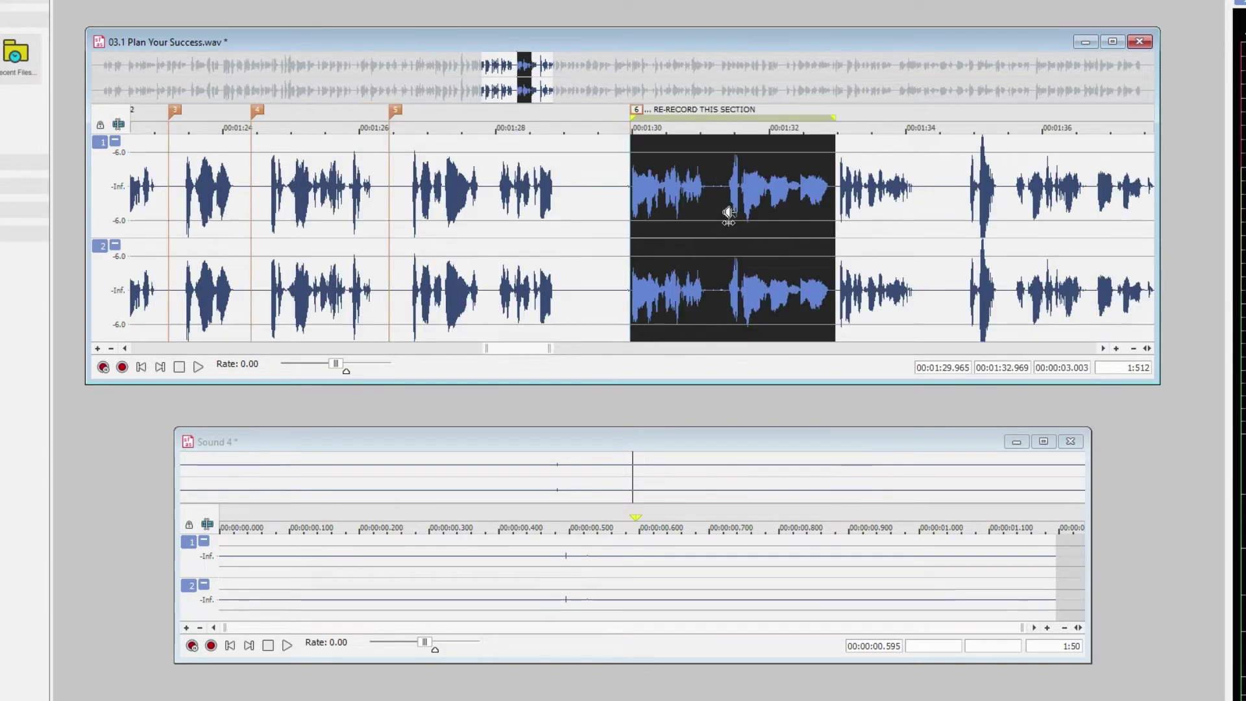
Play the main recording from just before marker 6 through the replaced phrase
click(620, 221)
key(space)
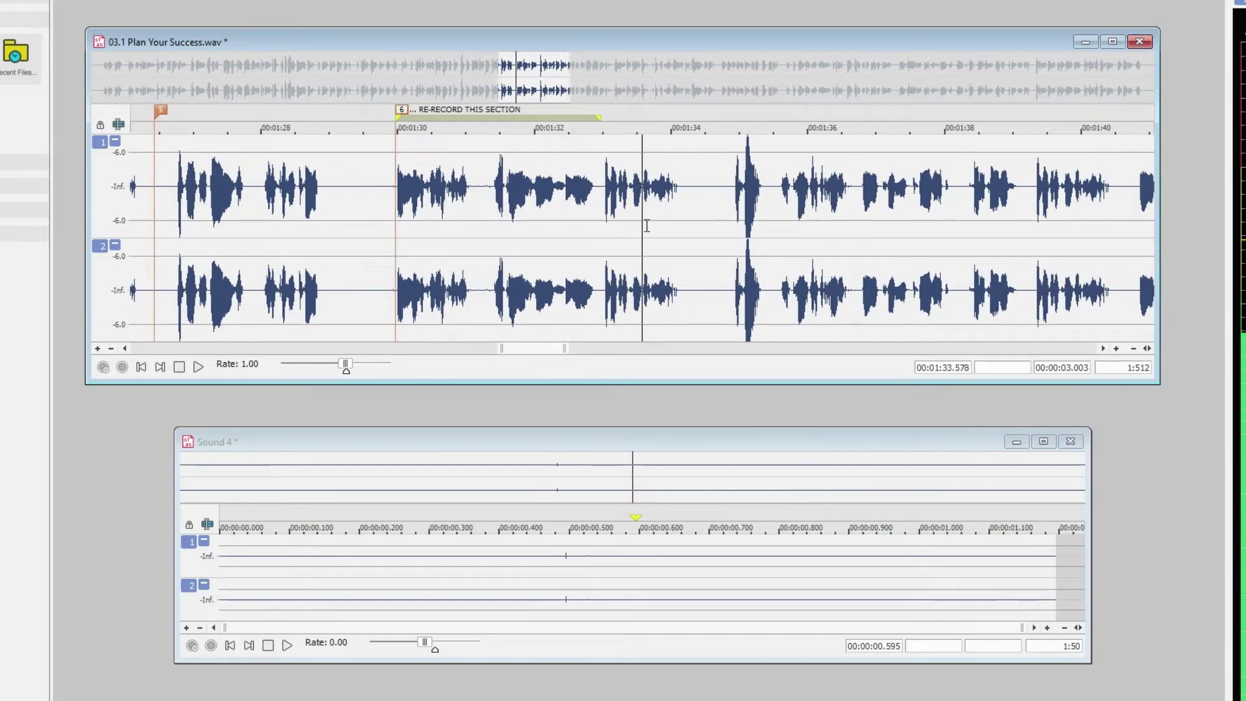
click(514, 219)
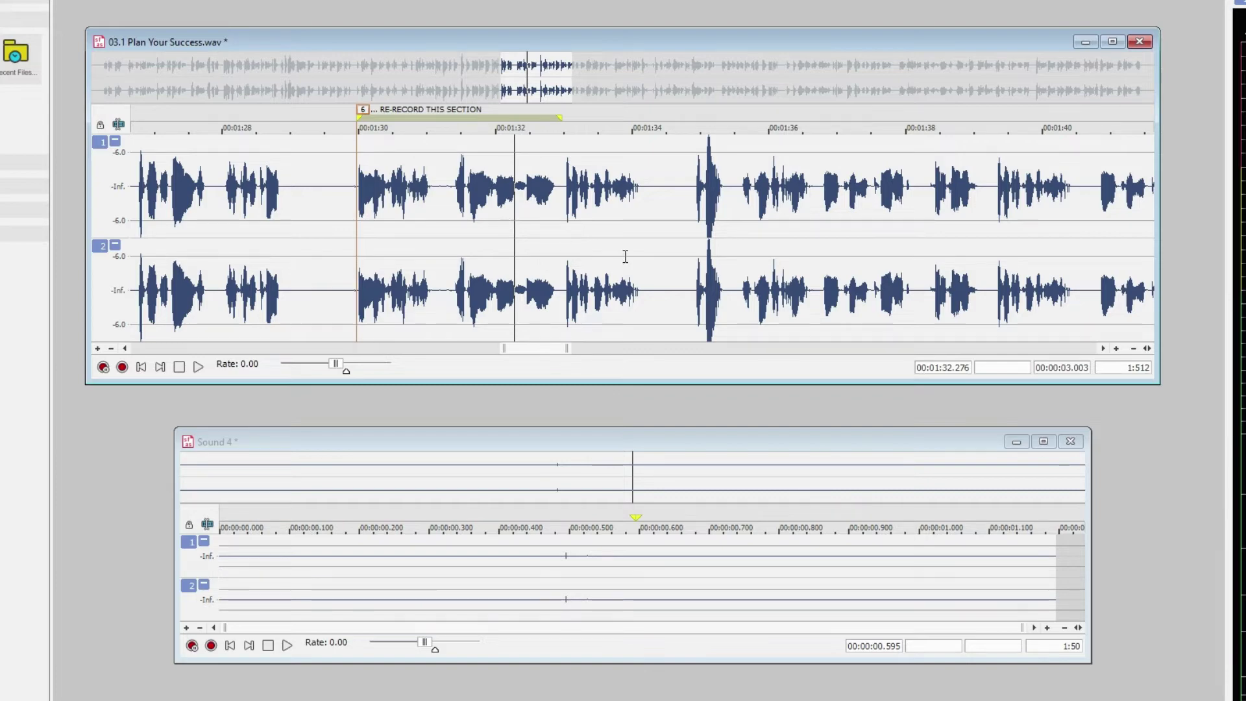
Go to the section near 1:48 in the main recording and play its phrase to judge the line needing re-recording
scroll(621, 255, down, 3)
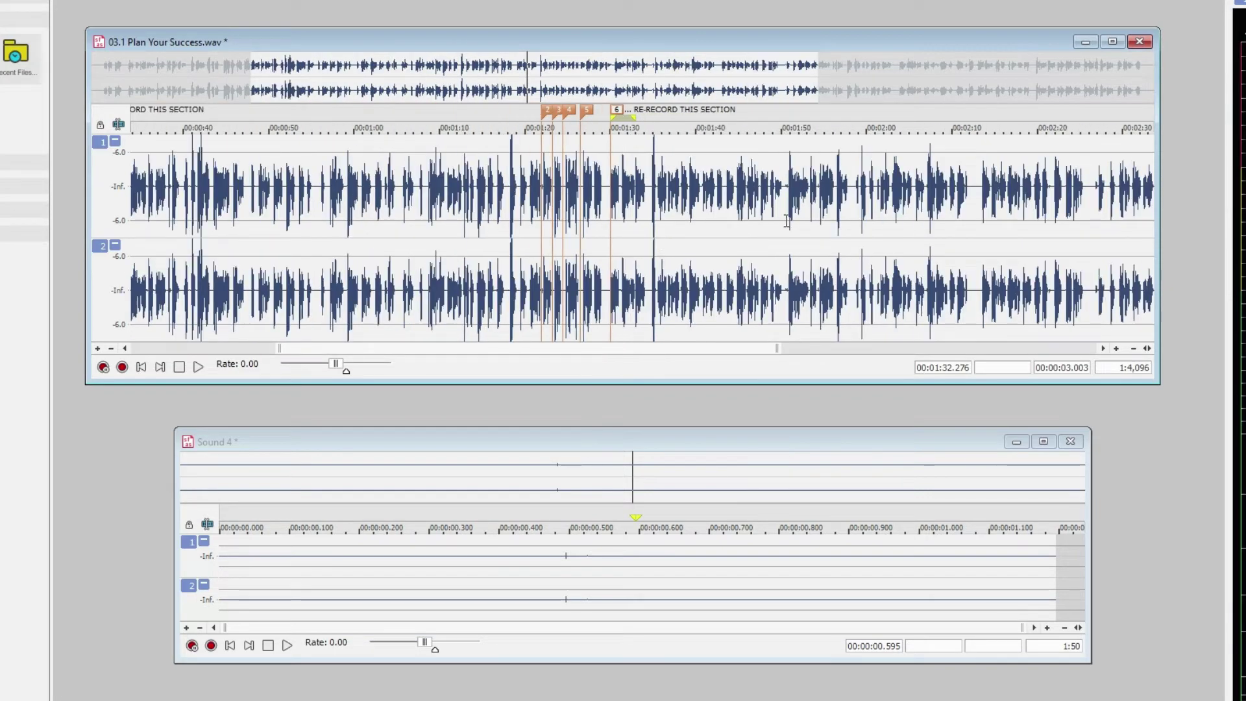
click(786, 221)
scroll(787, 221, up, 4)
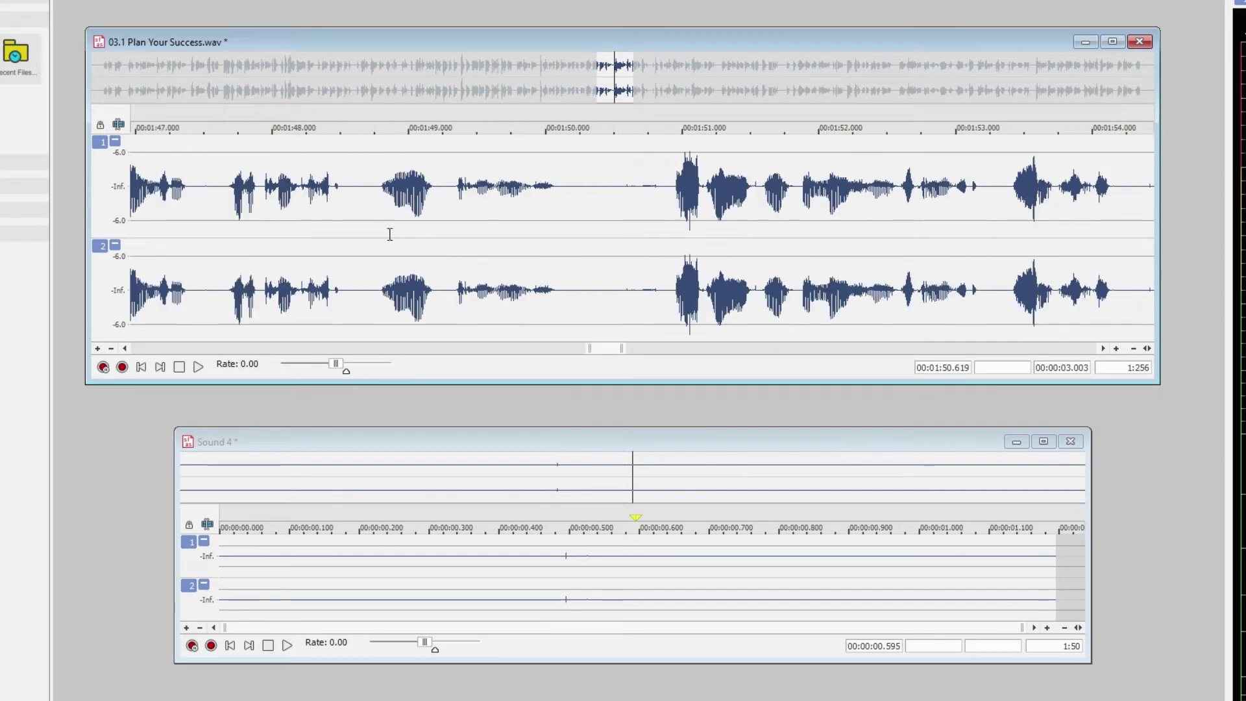
click(356, 207)
key(space)
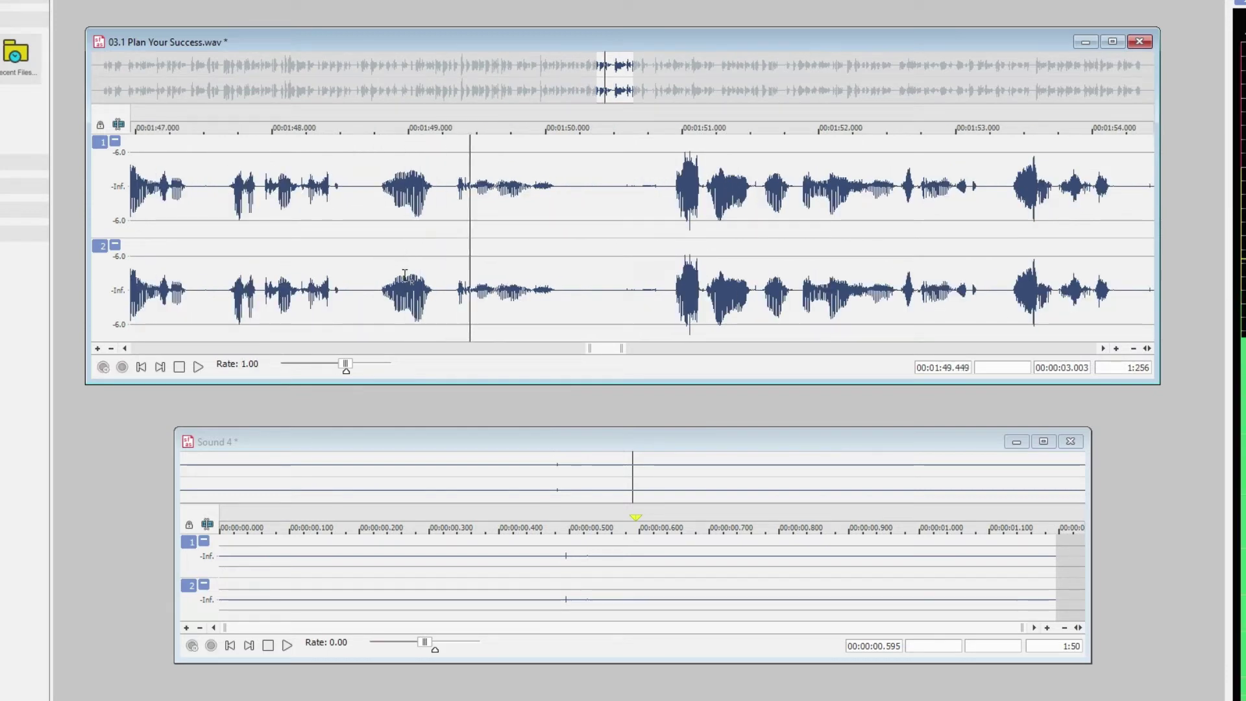
key(space)
key(space)
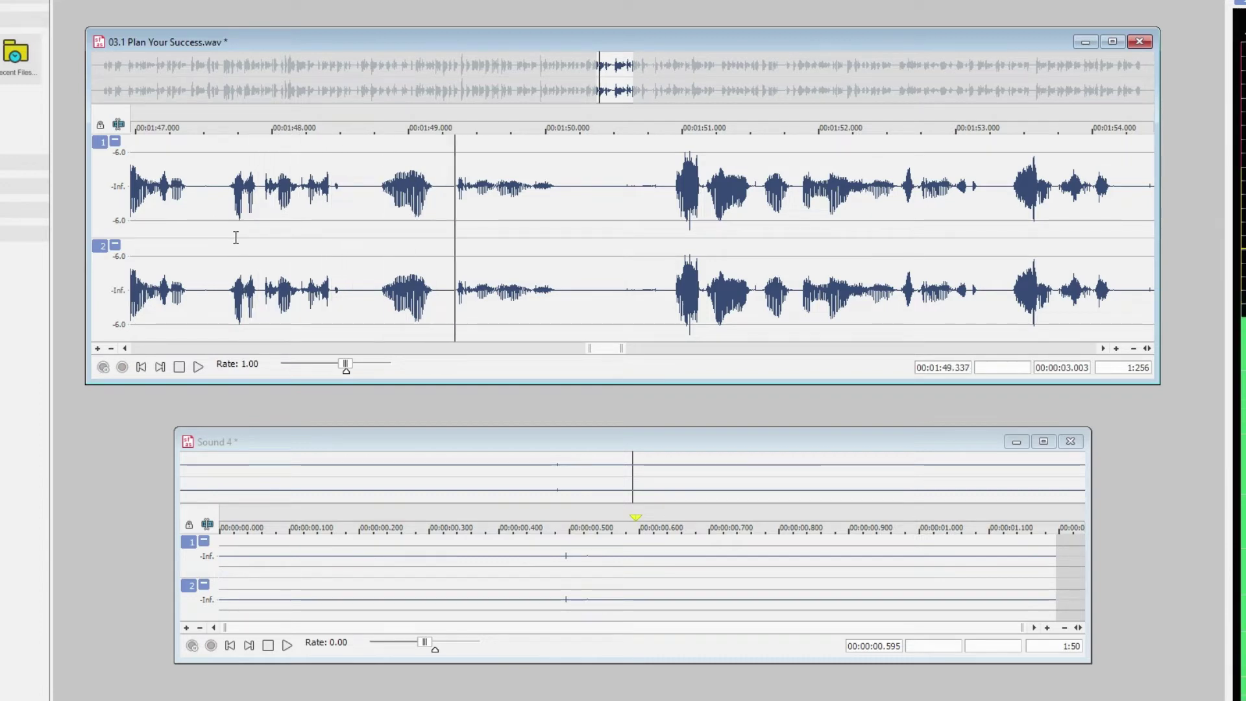
key(space)
click(361, 218)
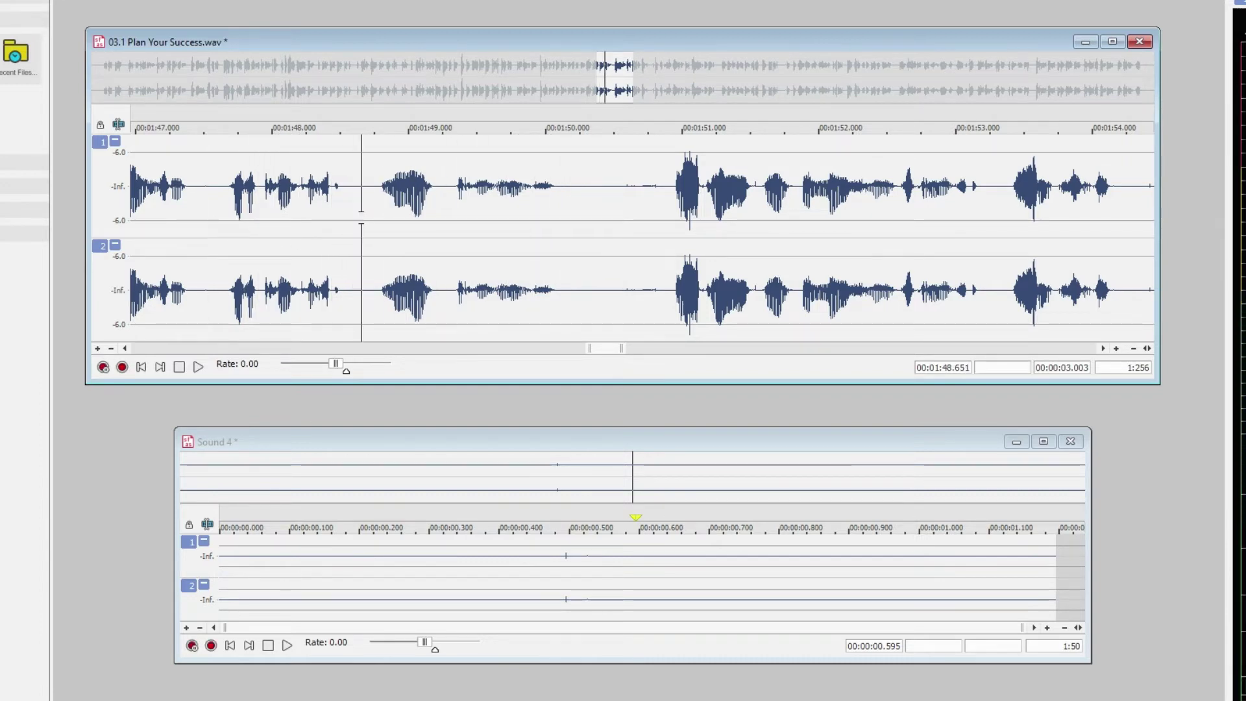
Delete all the leftover audio from the Sound 4 window
click(458, 566)
key(ctrl+a)
key(Delete)
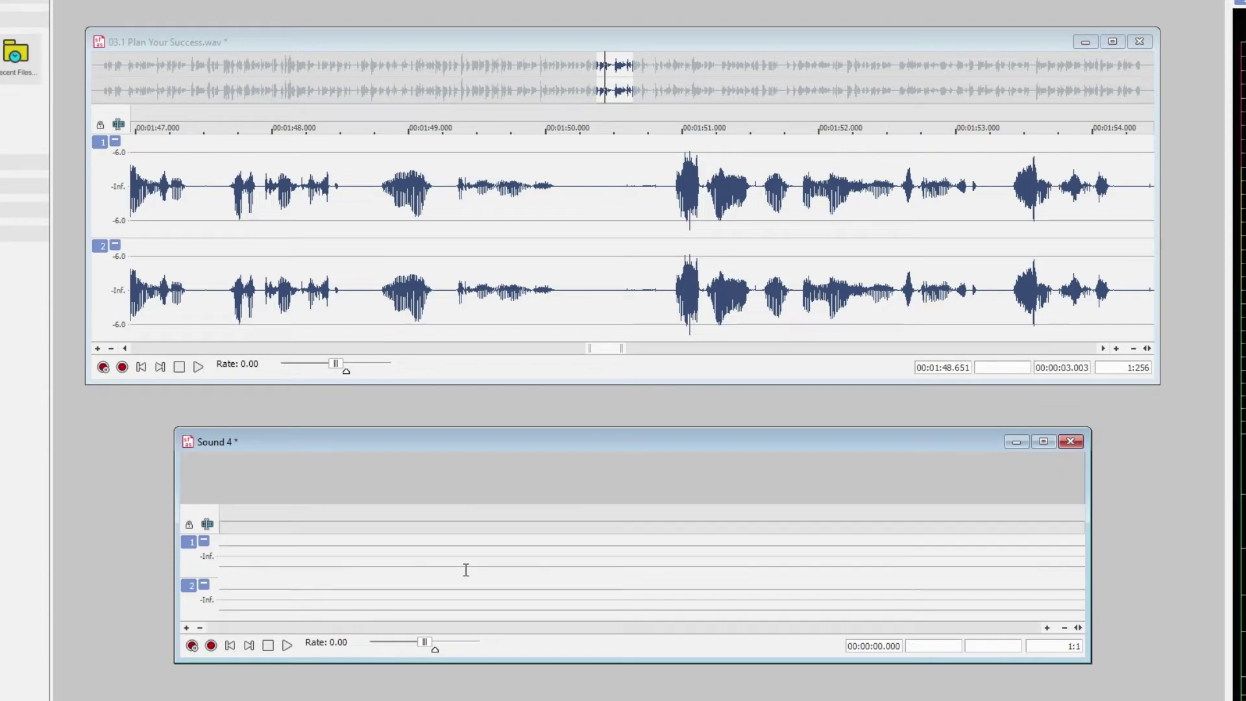
Replay the main recording's phrase between about 1:47.6 and 1:50 as a reference for the new take
click(357, 195)
key(space)
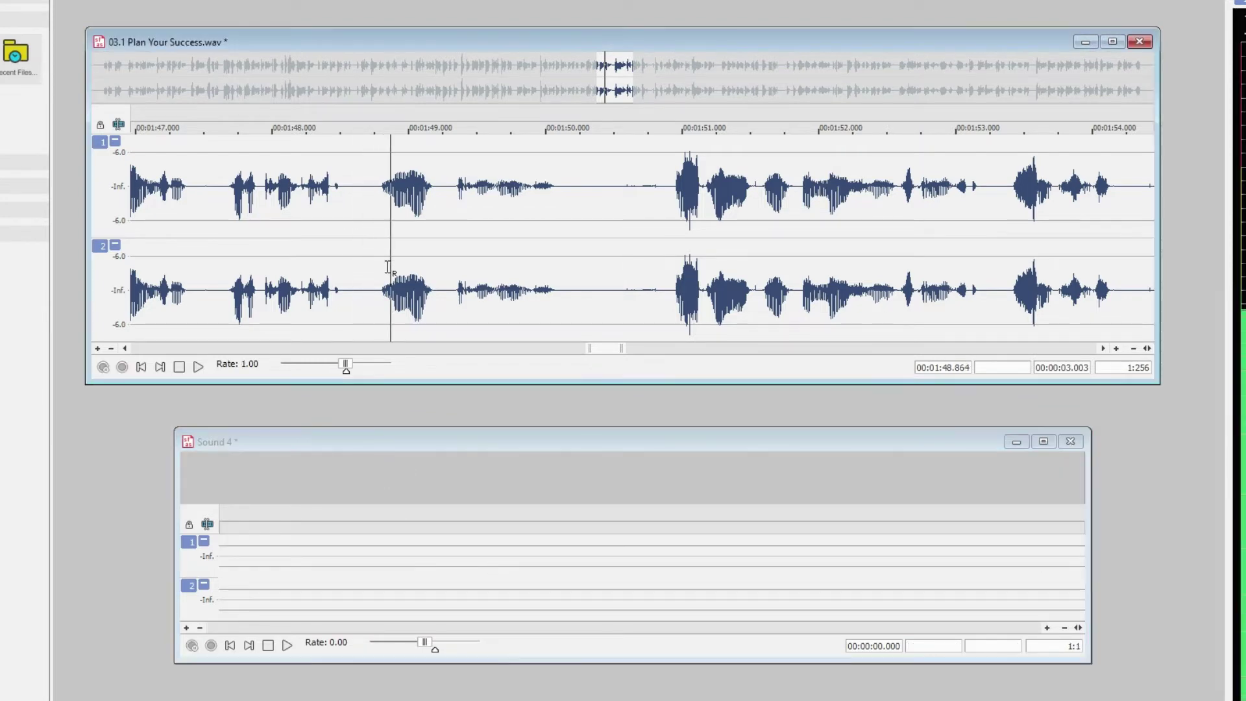
click(237, 232)
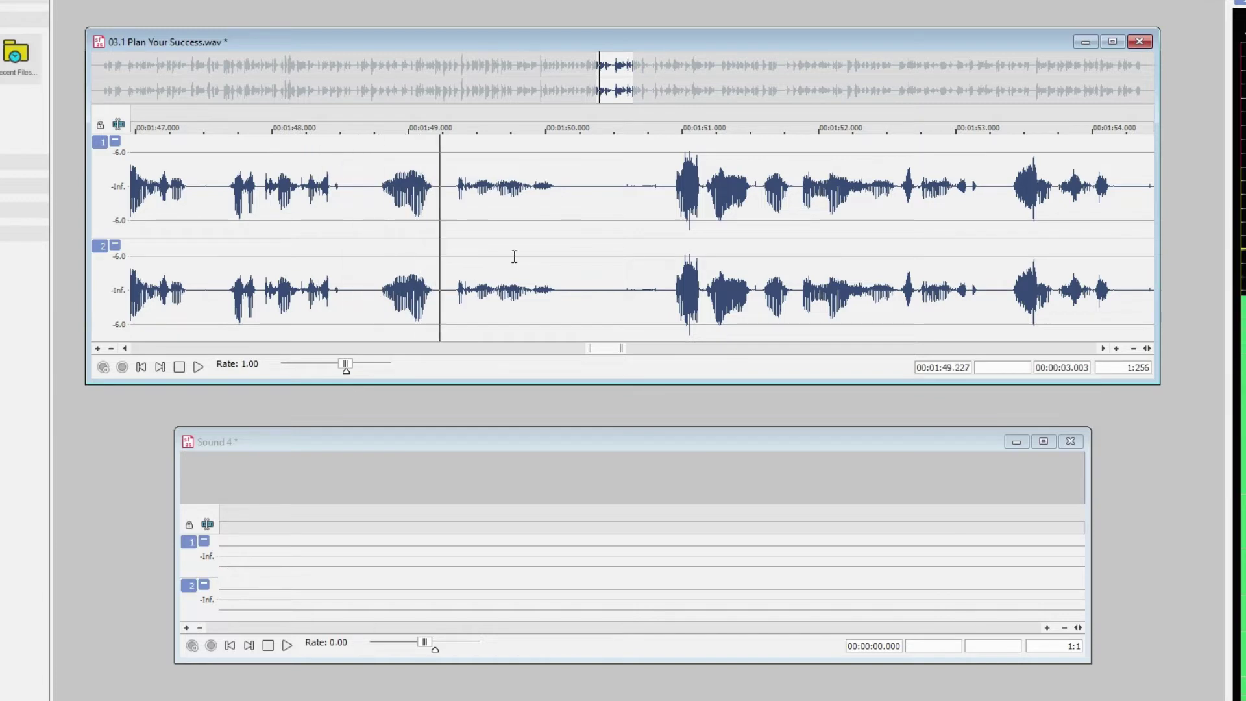
key(space)
click(392, 568)
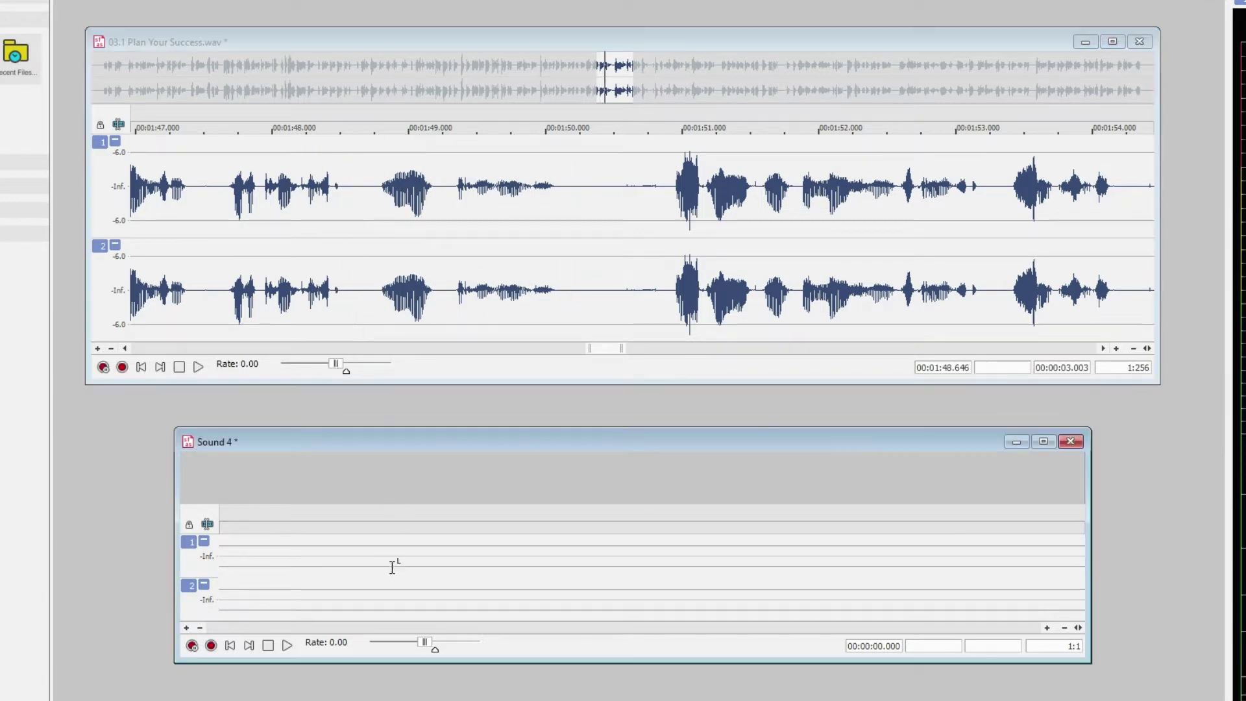
click(218, 252)
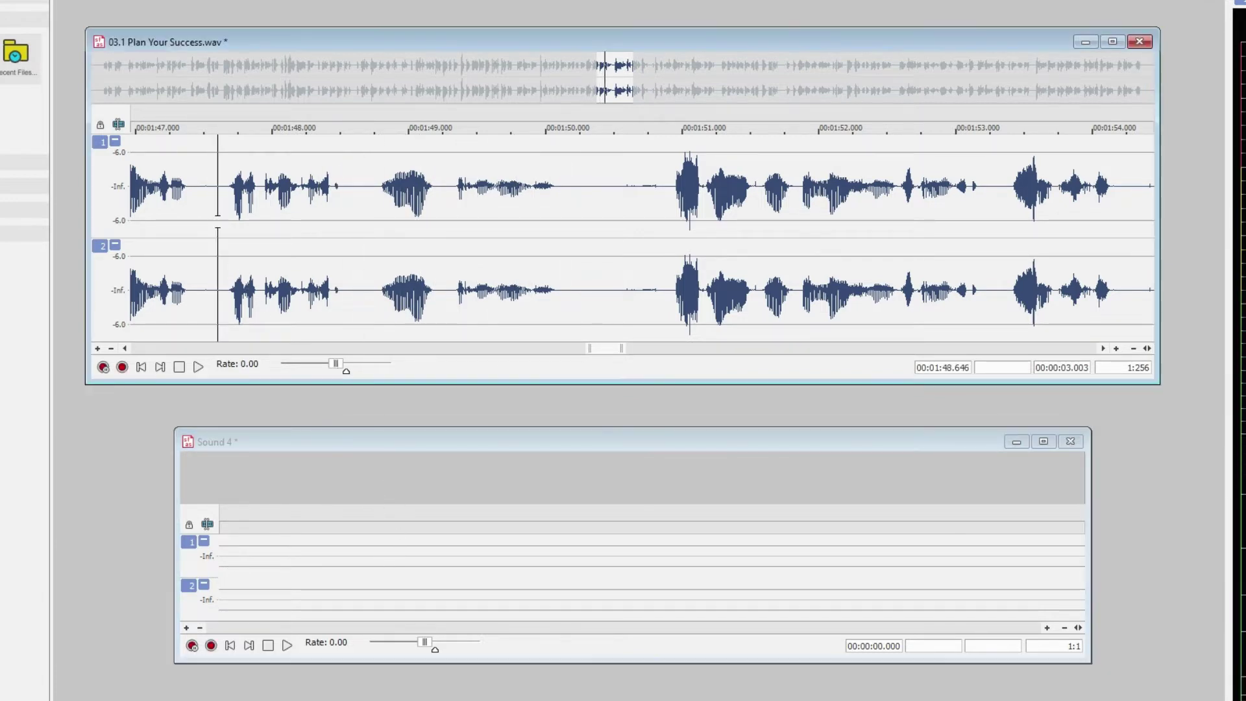
key(space)
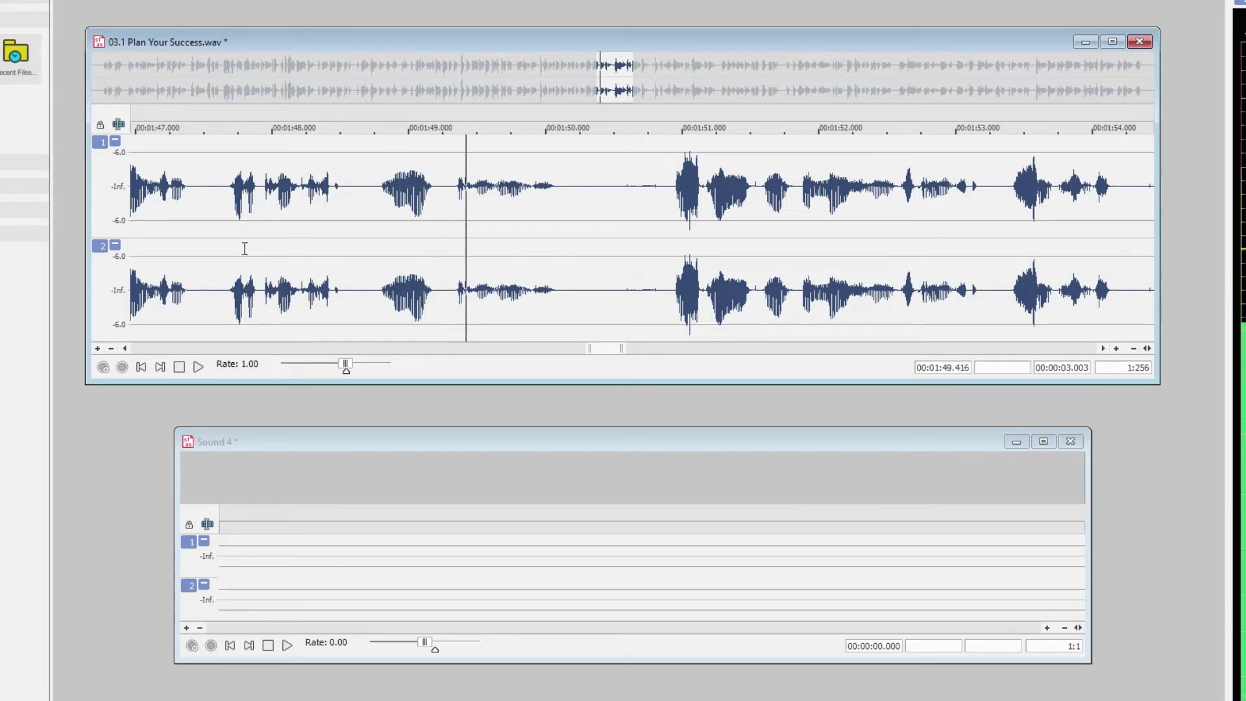
key(space)
Record a replacement take in the Sound 4 window and cut its spoken part, from about 0.43 s to 3.63 s
click(350, 566)
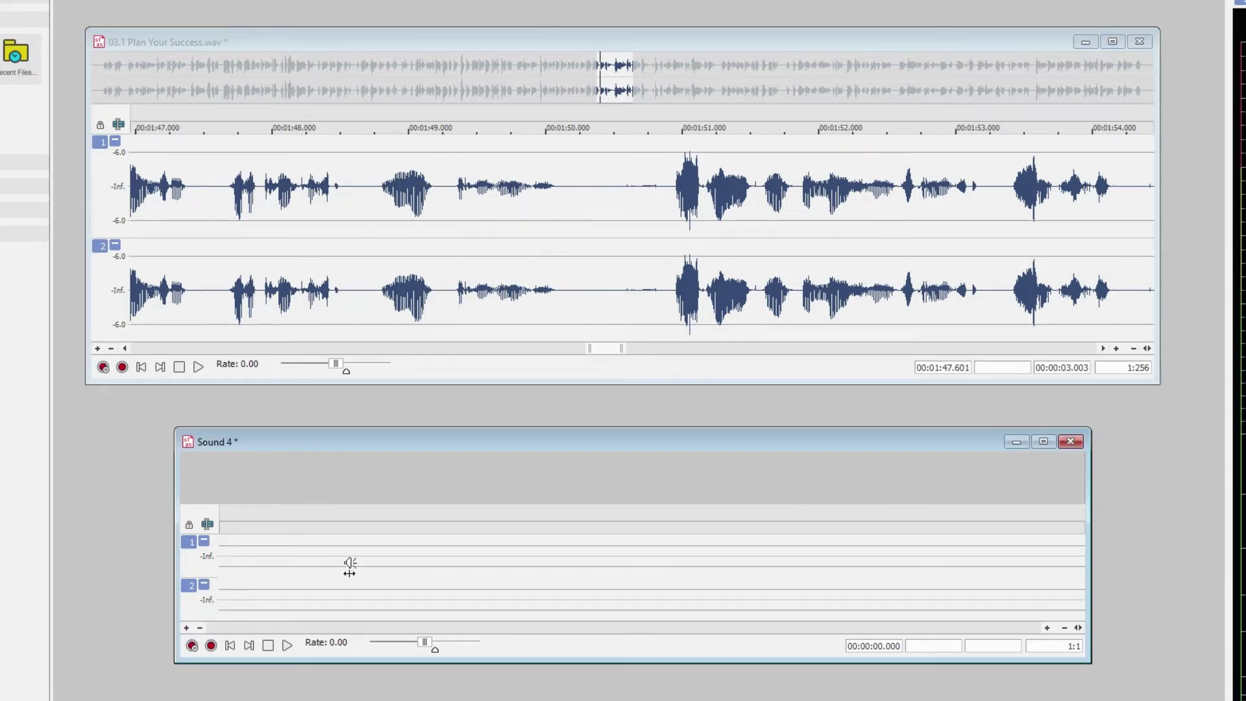
key(ctrl+r)
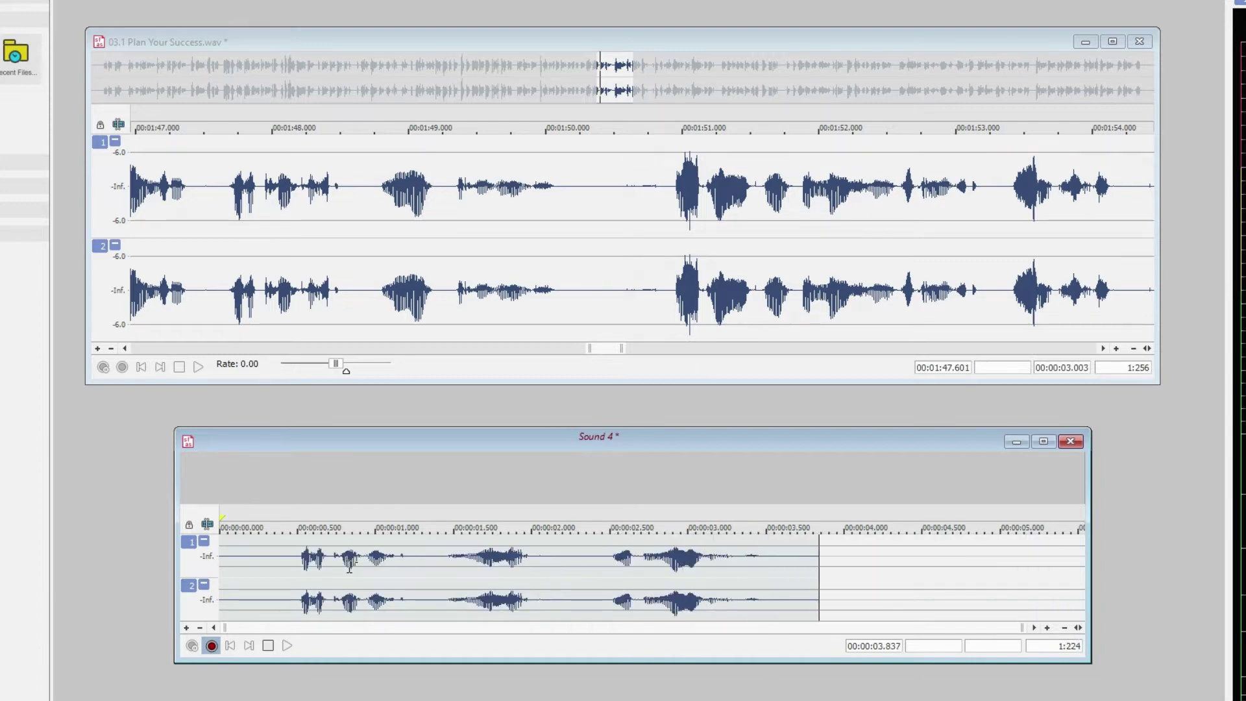
key(space)
drag(308, 573, 929, 584)
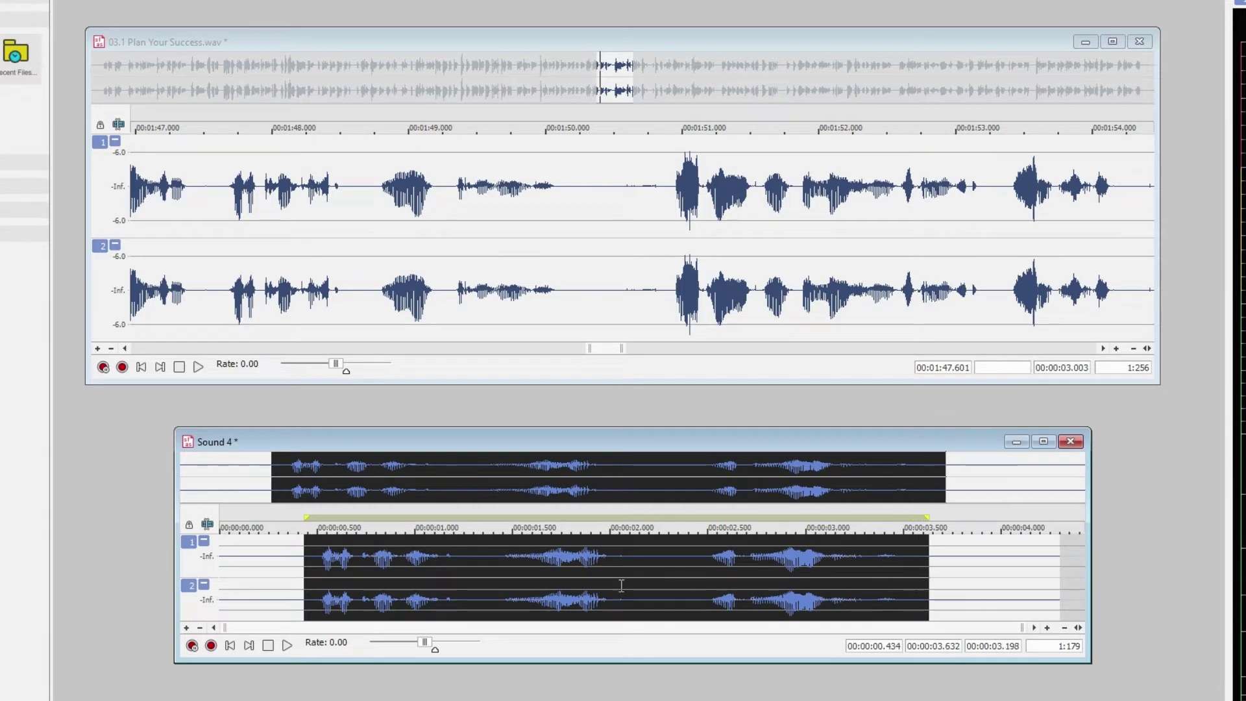
right_click(537, 572)
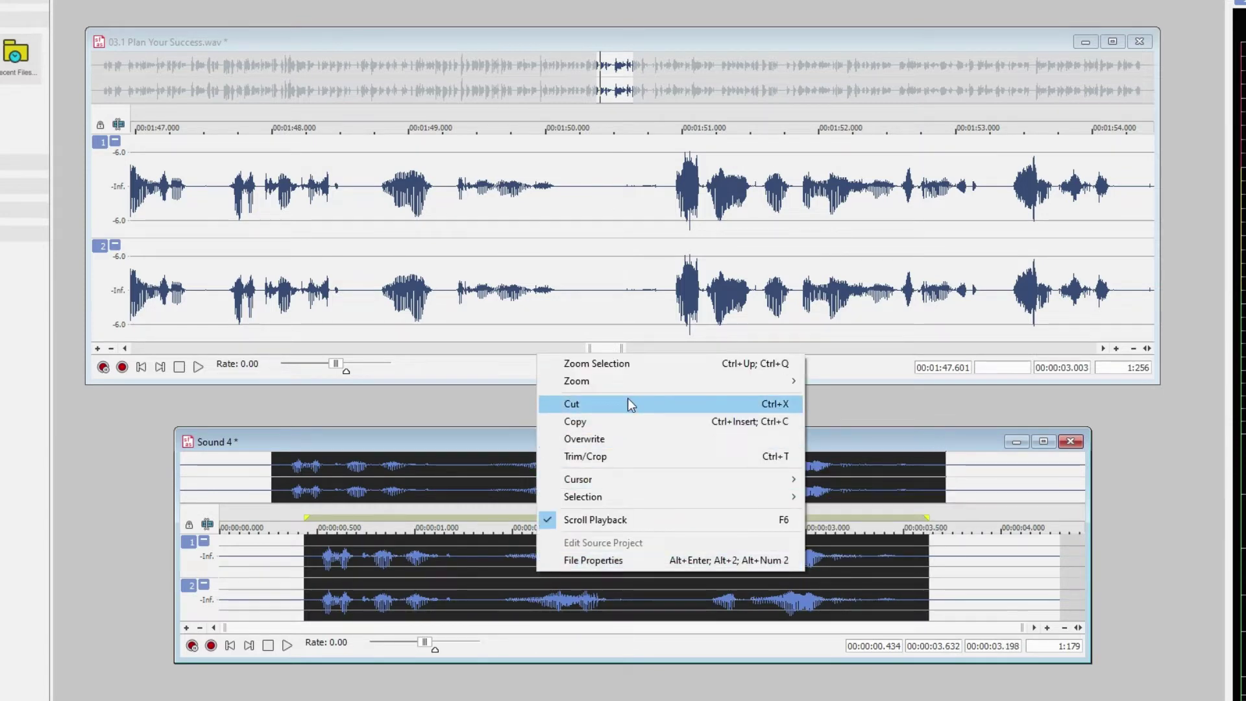
click(628, 402)
Select the phrase from about 1:47.6 to 1:50.3 in the main recording, audition it, and paste the new take over it
drag(218, 215, 590, 278)
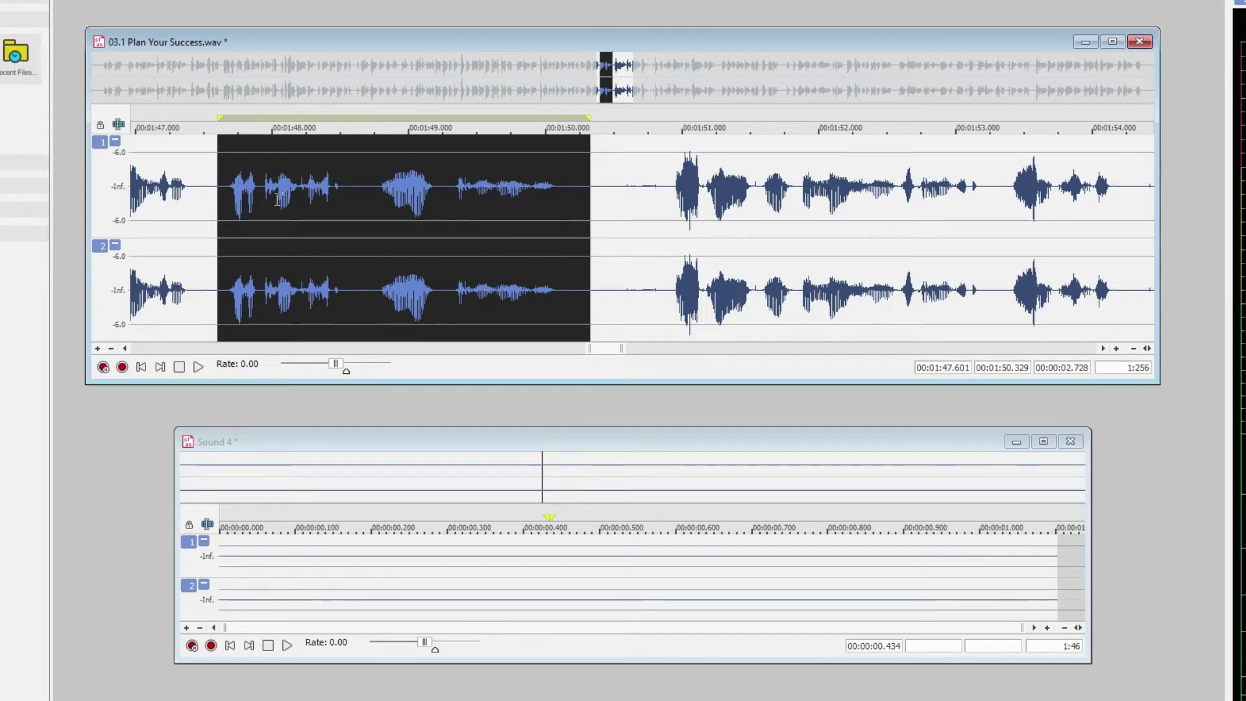
click(198, 367)
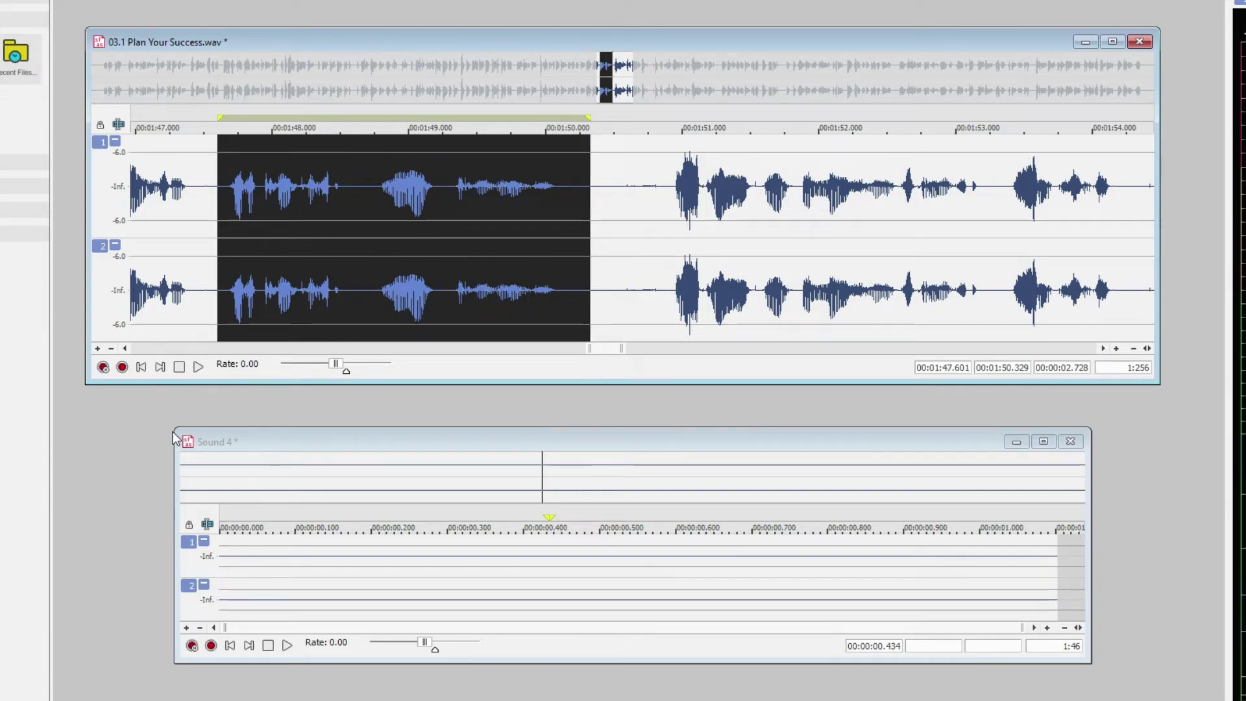
key(shift+Right)
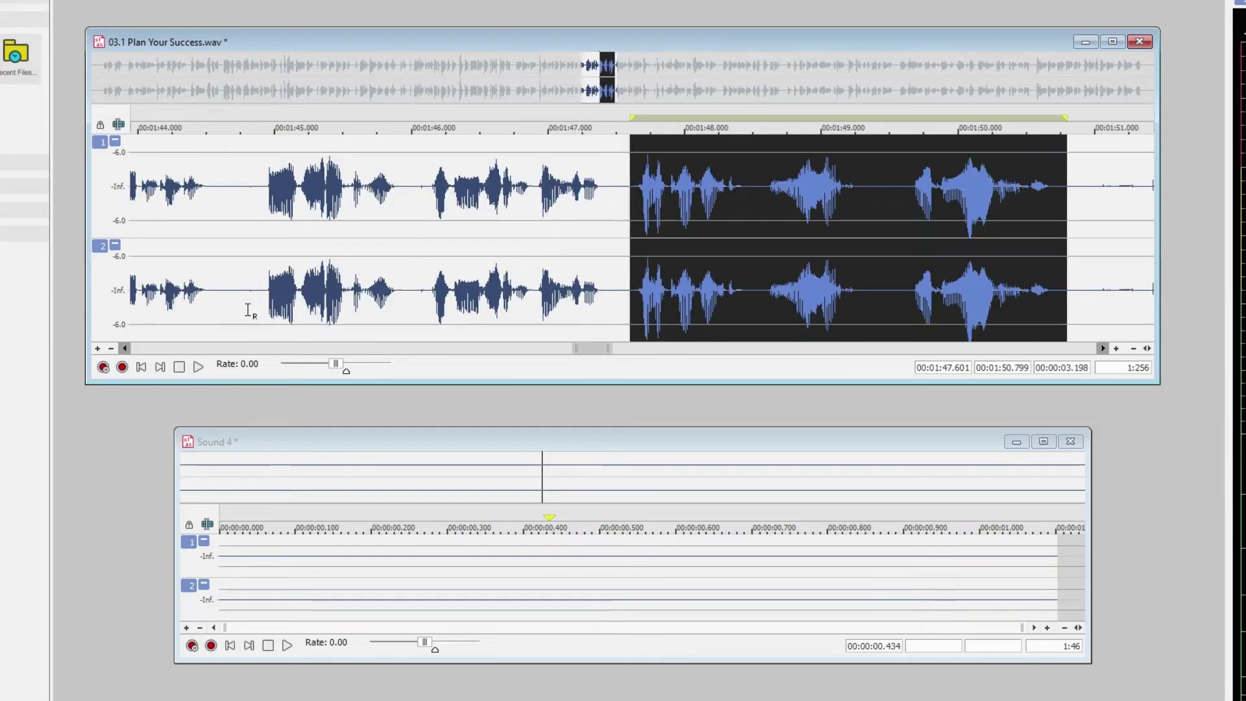
Inspect the pasted take in the main recording and play it from just before its start, near 1:47.4
scroll(545, 244, down, 1)
scroll(766, 245, down, 1)
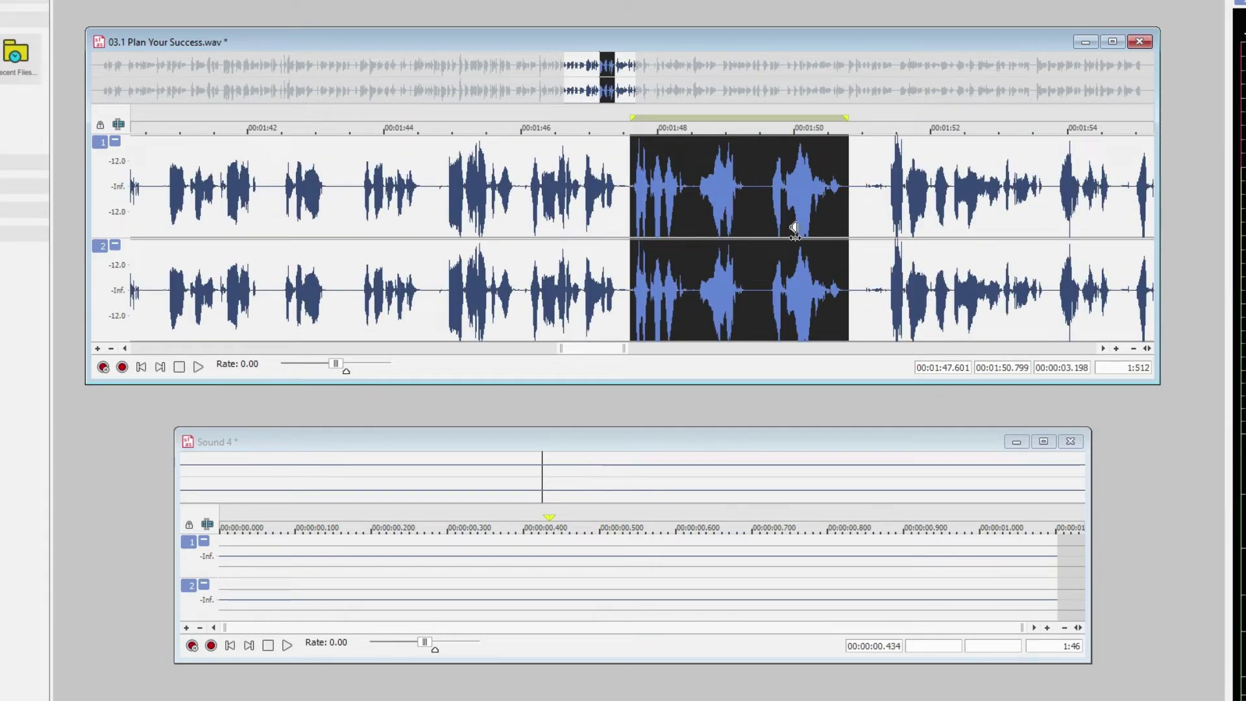
scroll(766, 245, up, 2)
scroll(766, 245, up, 1)
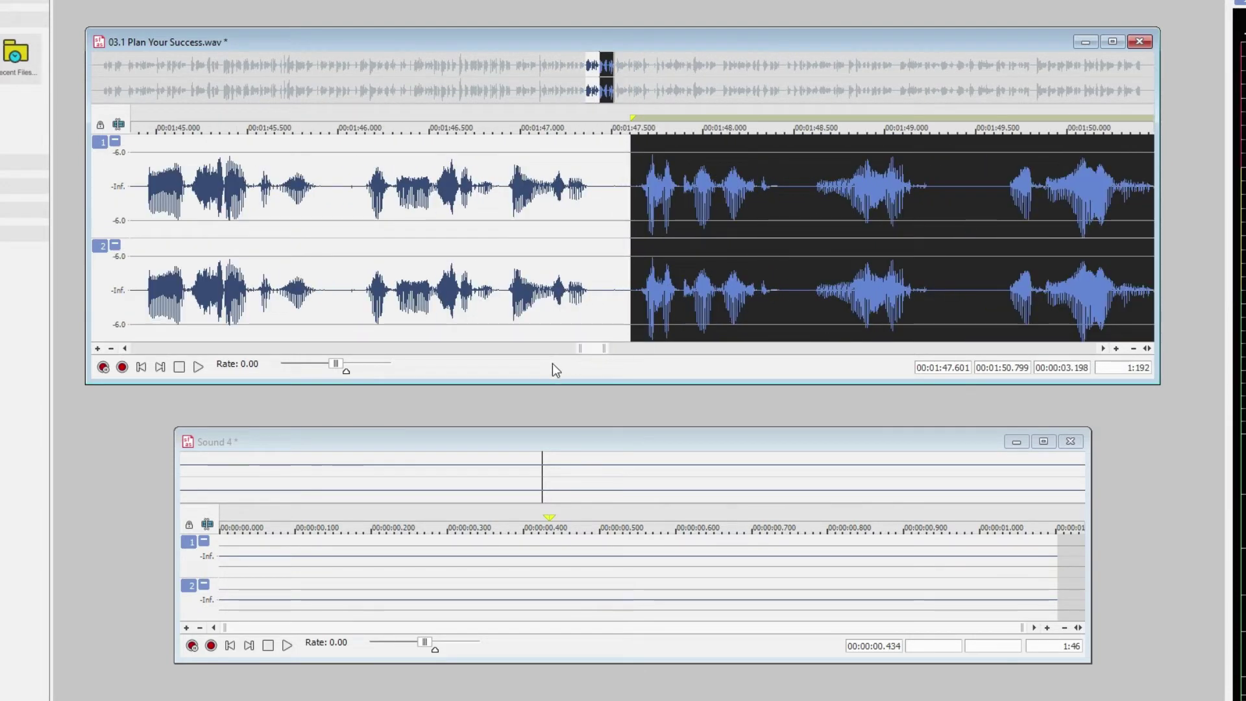
drag(591, 350, 596, 356)
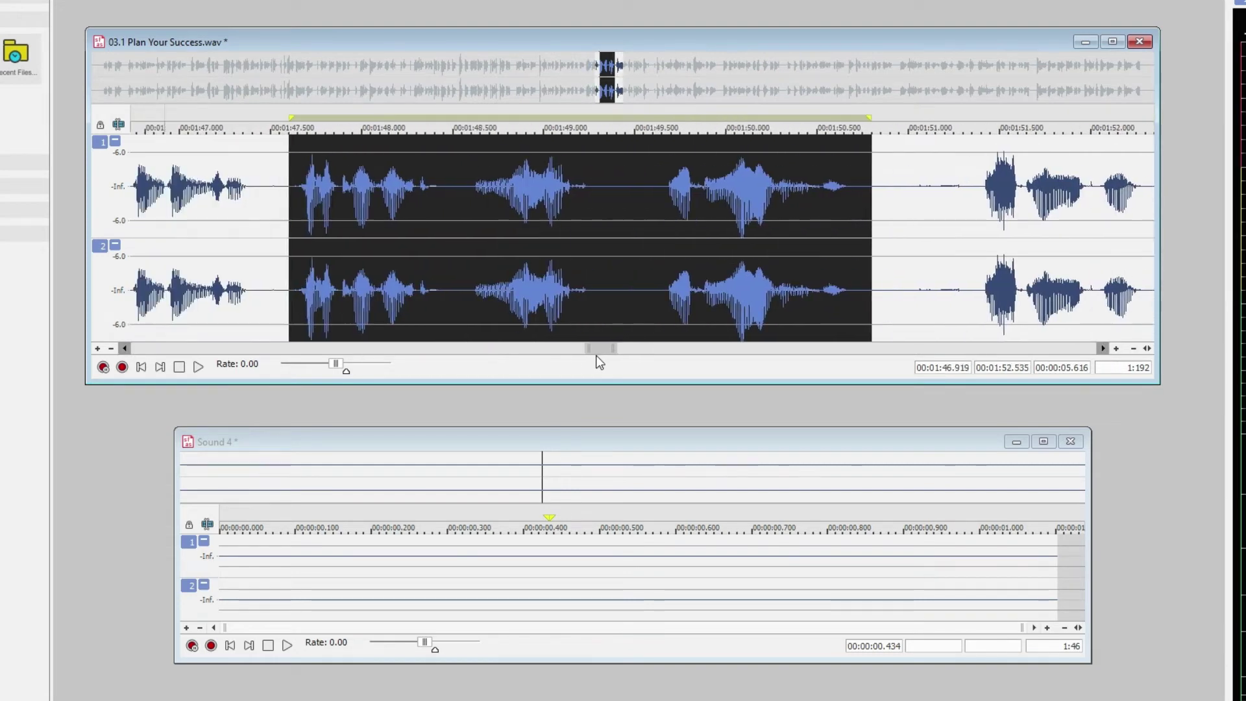
click(354, 216)
key(space)
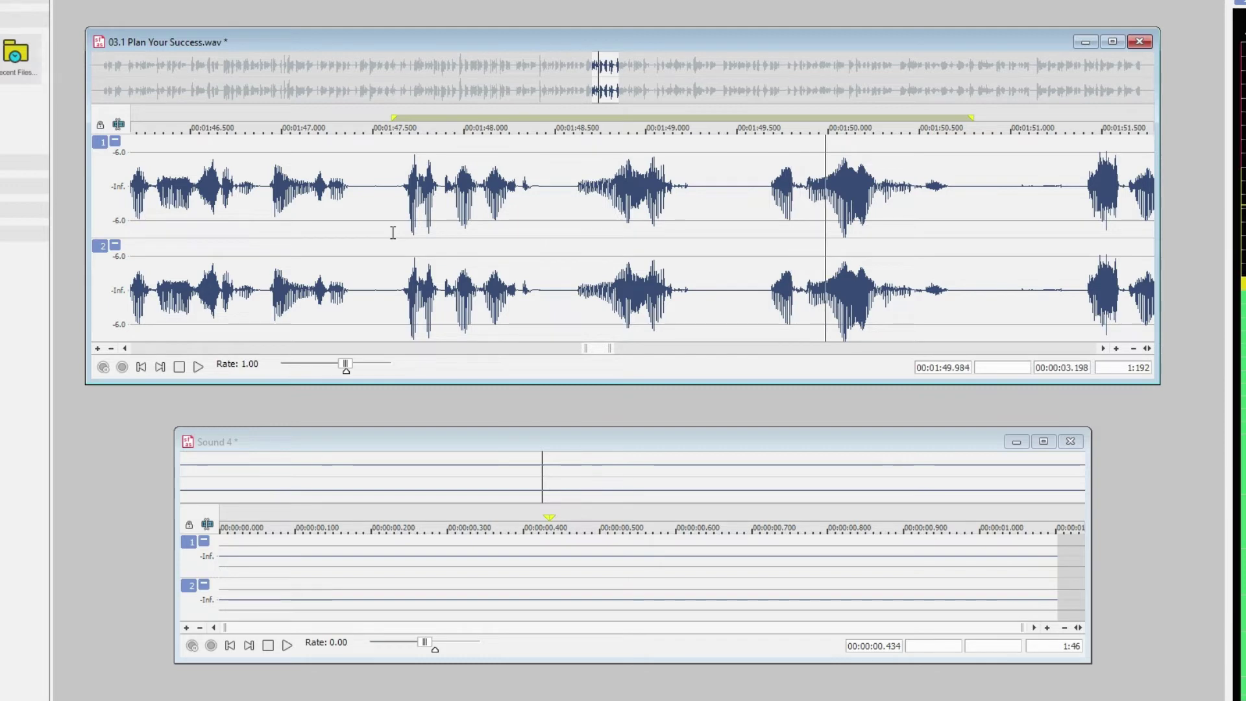
key(space)
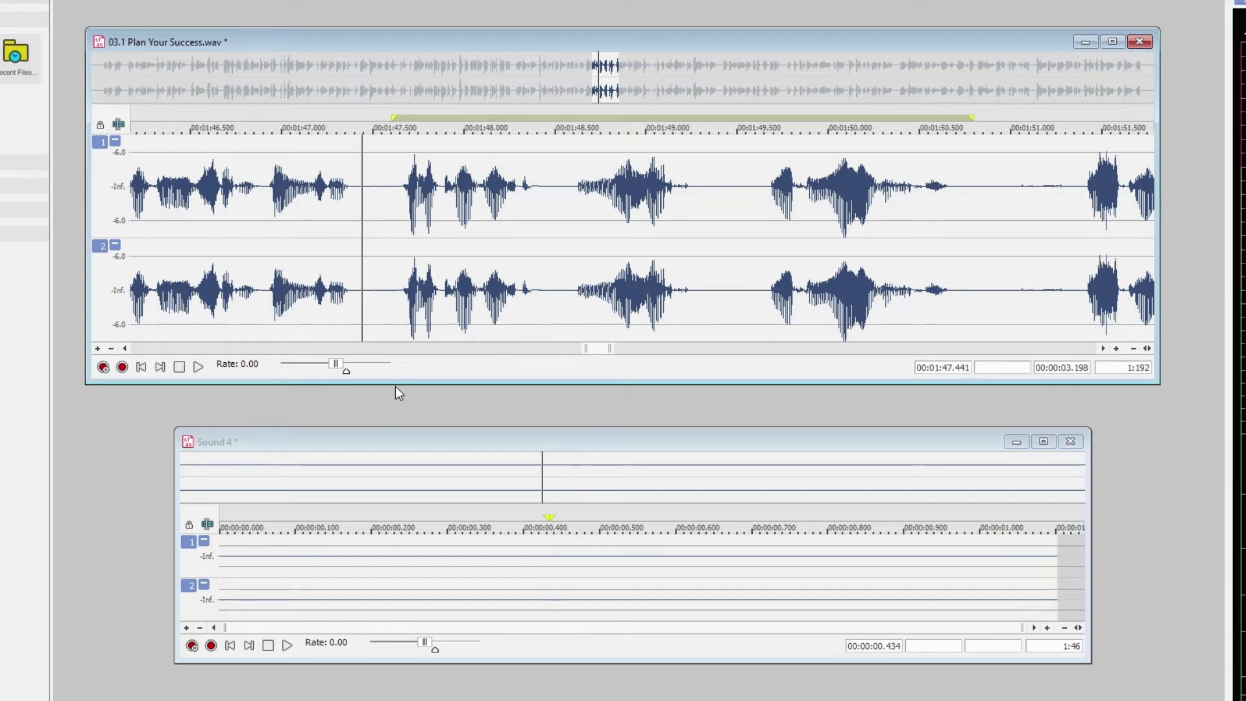
Move the Sound 4 window slightly upward and delete all of its remaining audio
drag(392, 449, 391, 408)
double_click(374, 542)
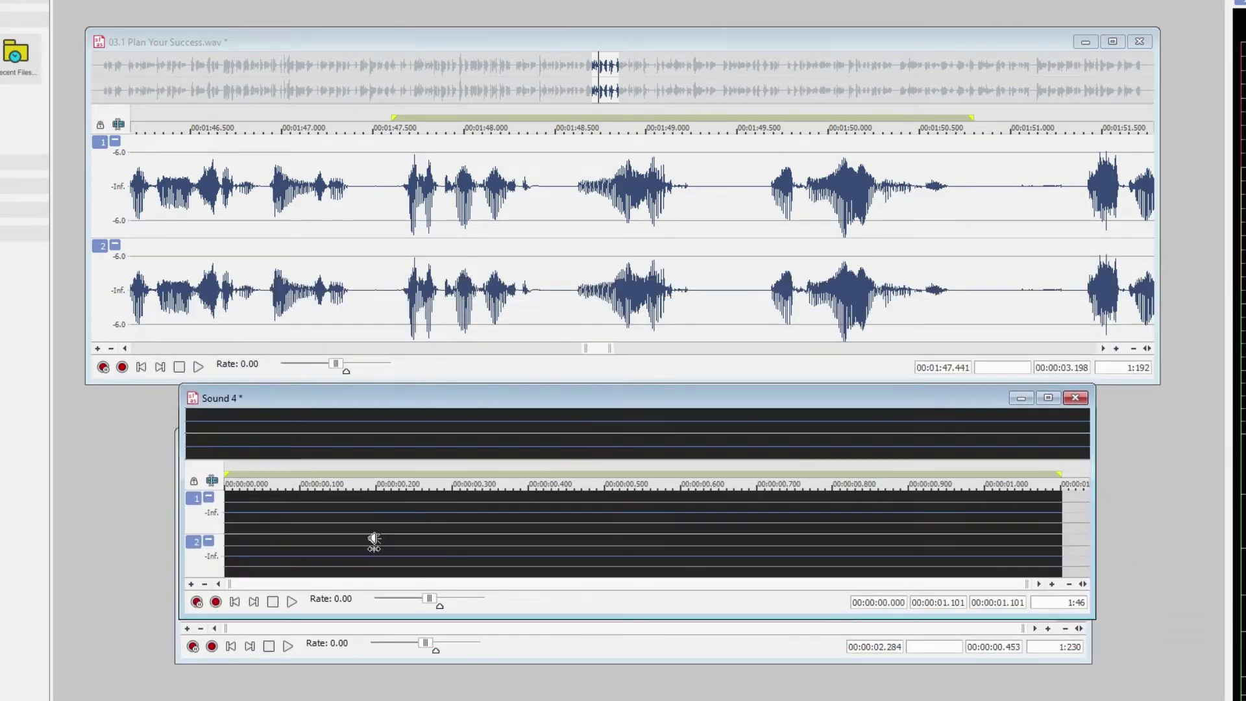
key(Delete)
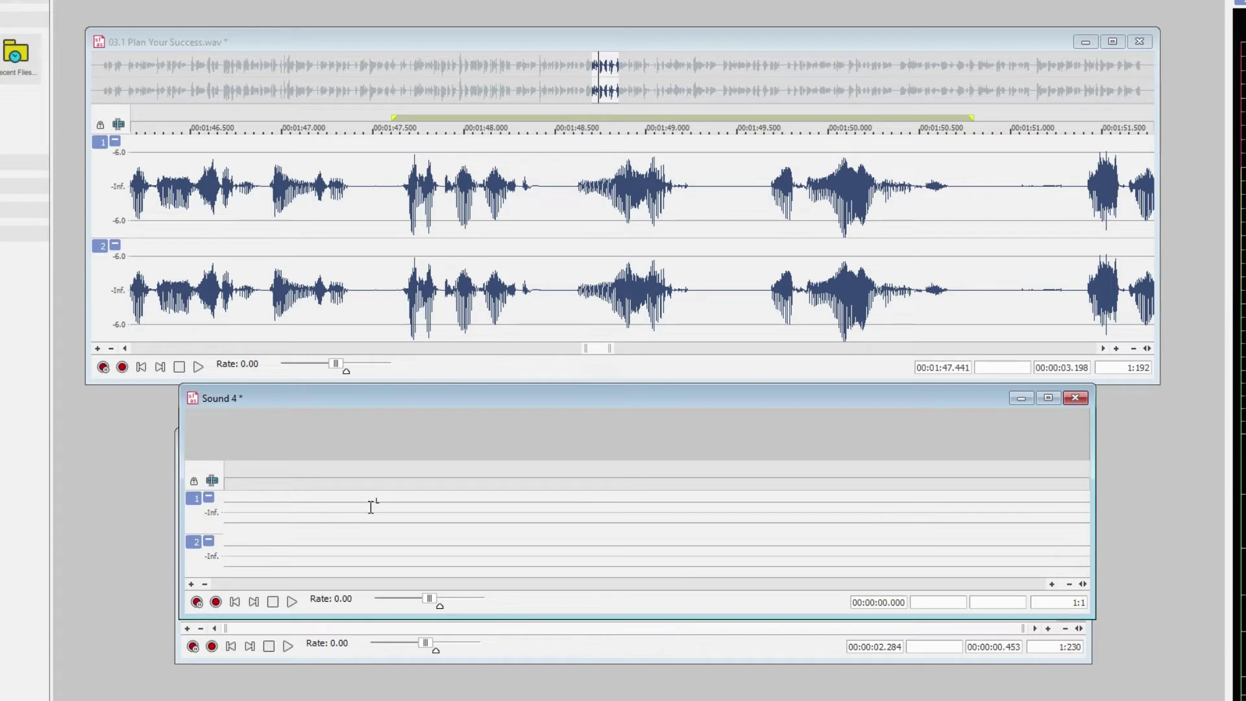
Record a new replacement take in the empty Sound 4 window and play it back
click(216, 602)
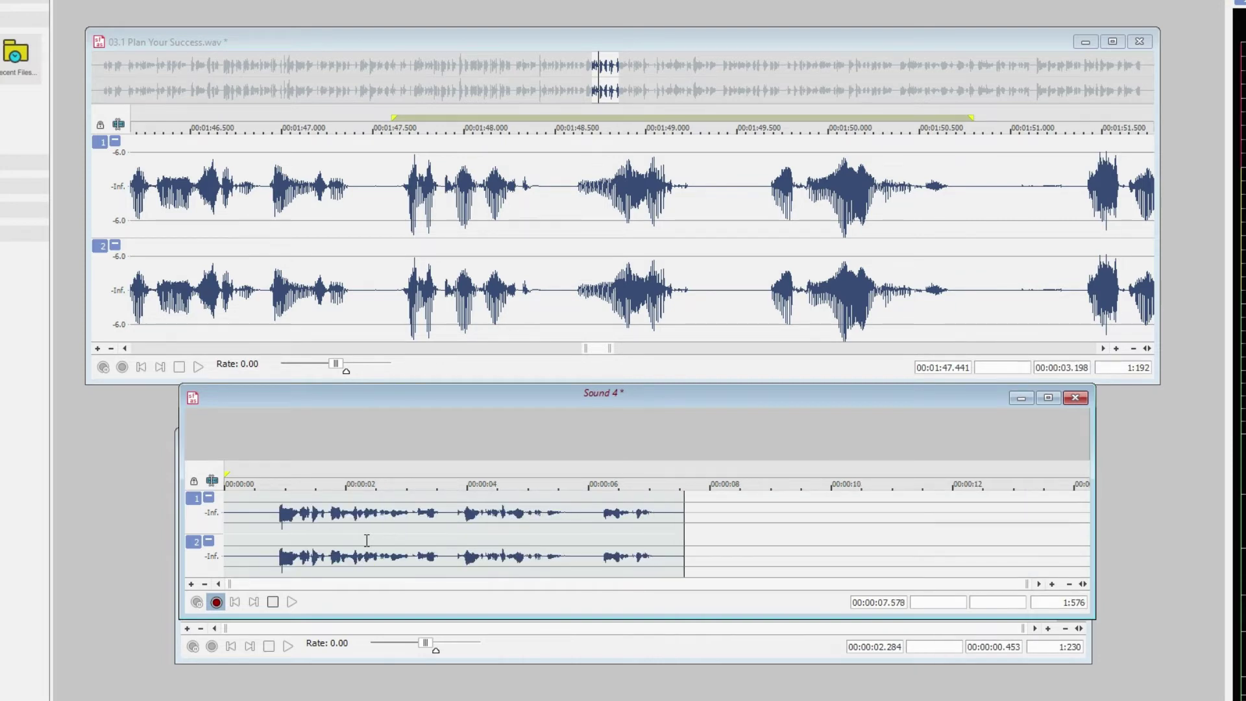
key(space)
key(space)
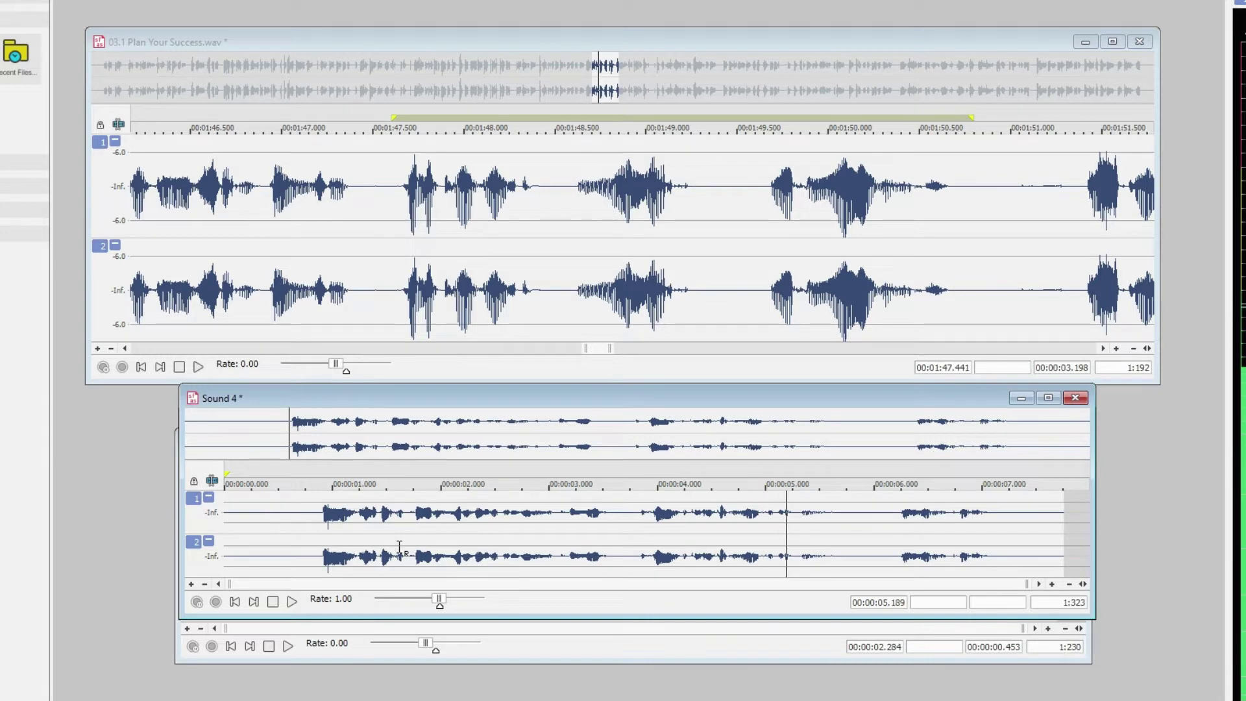
key(space)
Copy the spoken part of the Sound 4 take, from about 0.65 s to 7.35 s
drag(1019, 527, 294, 582)
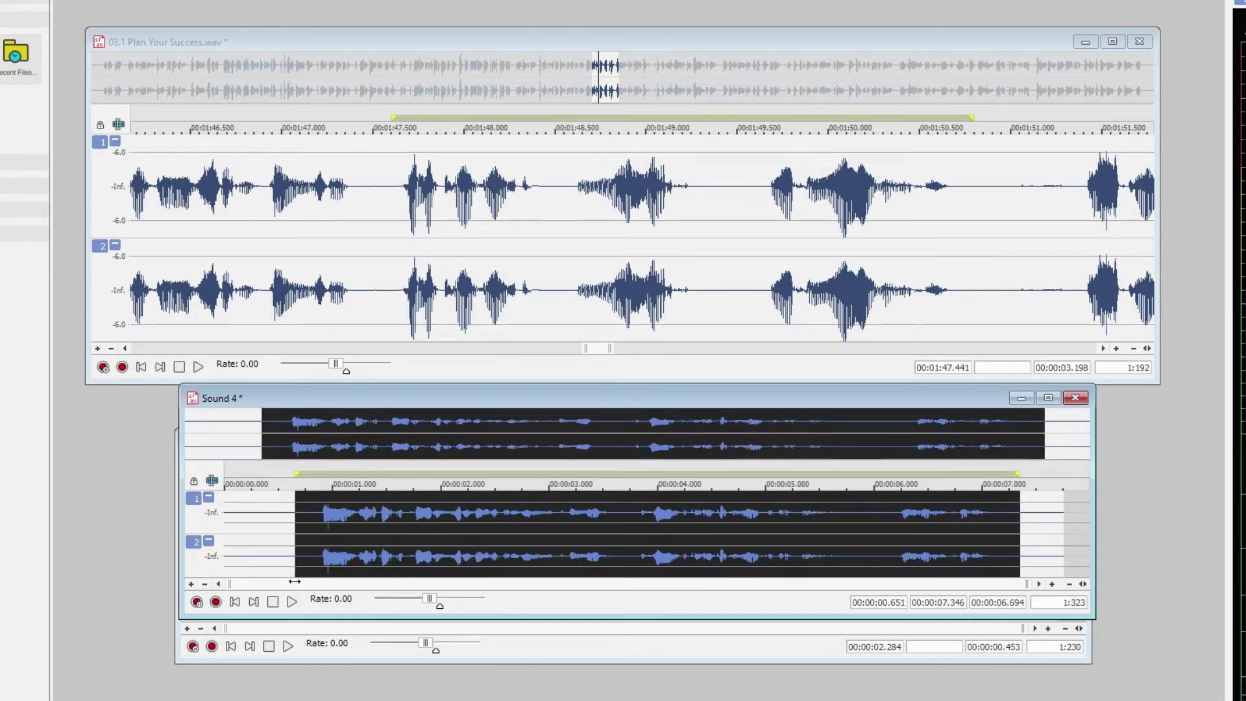
right_click(369, 526)
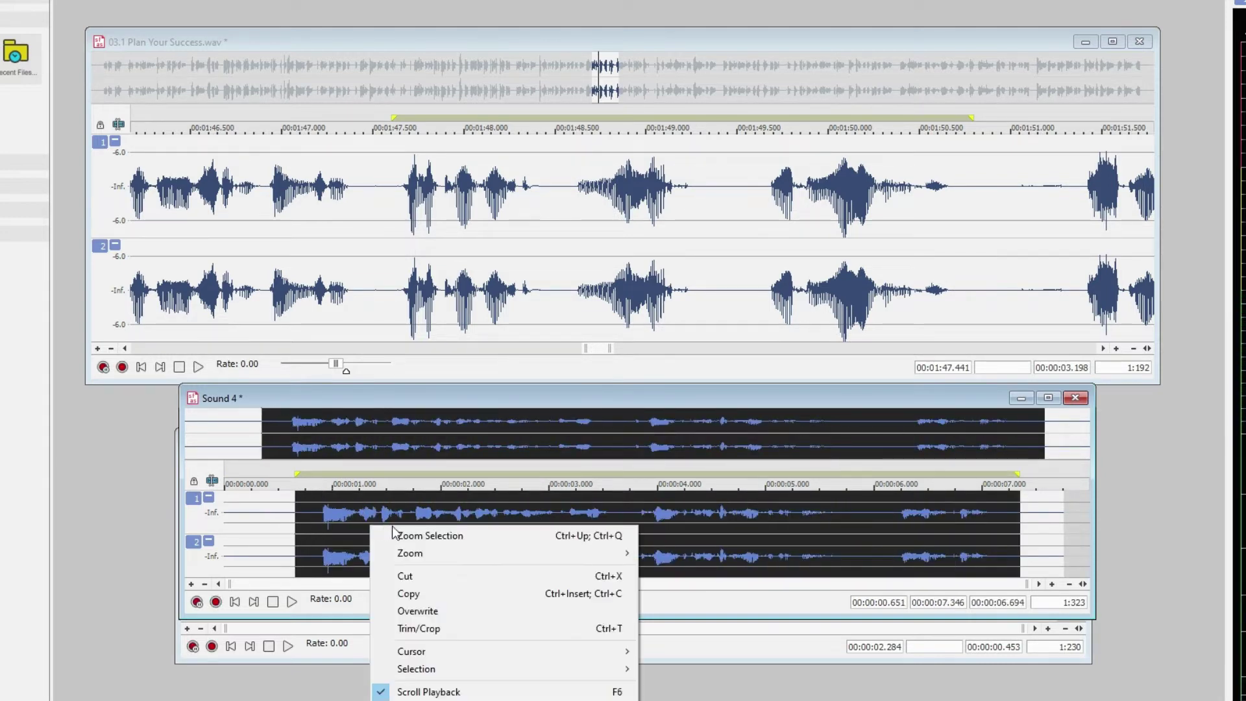
click(446, 594)
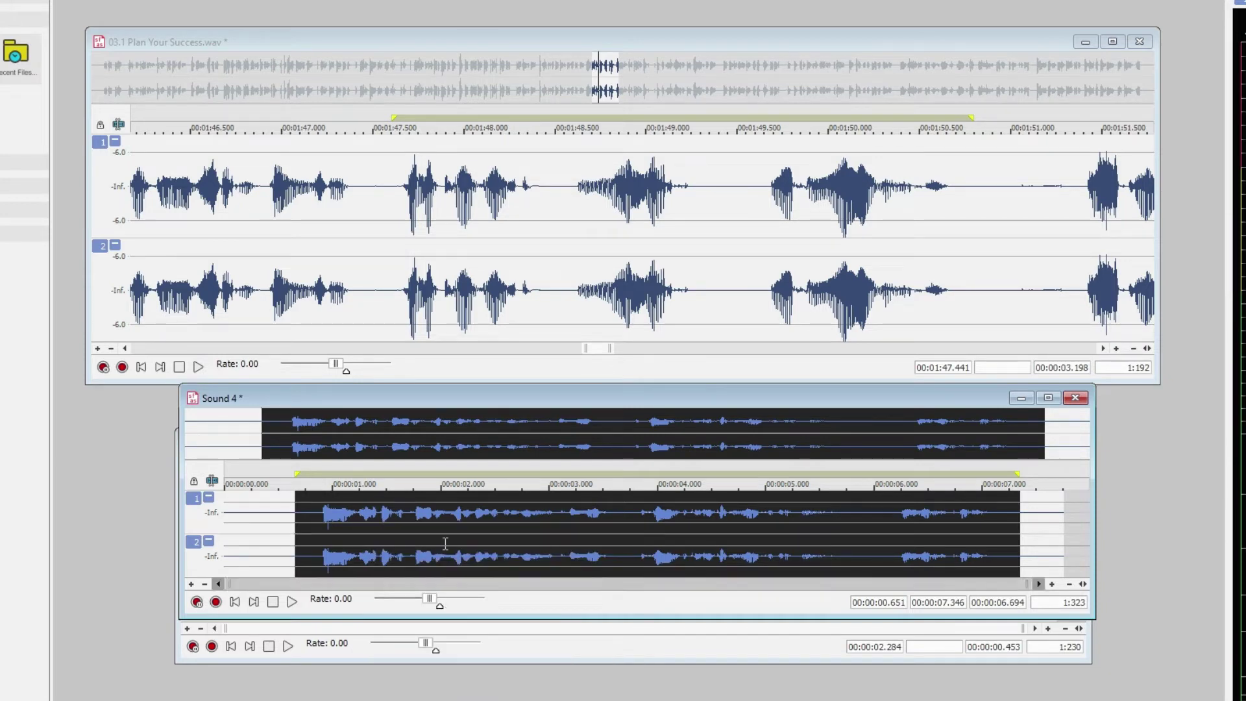
Delete the phrase from about 1:47.55 to 1:50.95 in the main recording and paste the copied take in near 1:47.6
click(364, 266)
drag(381, 204, 1000, 266)
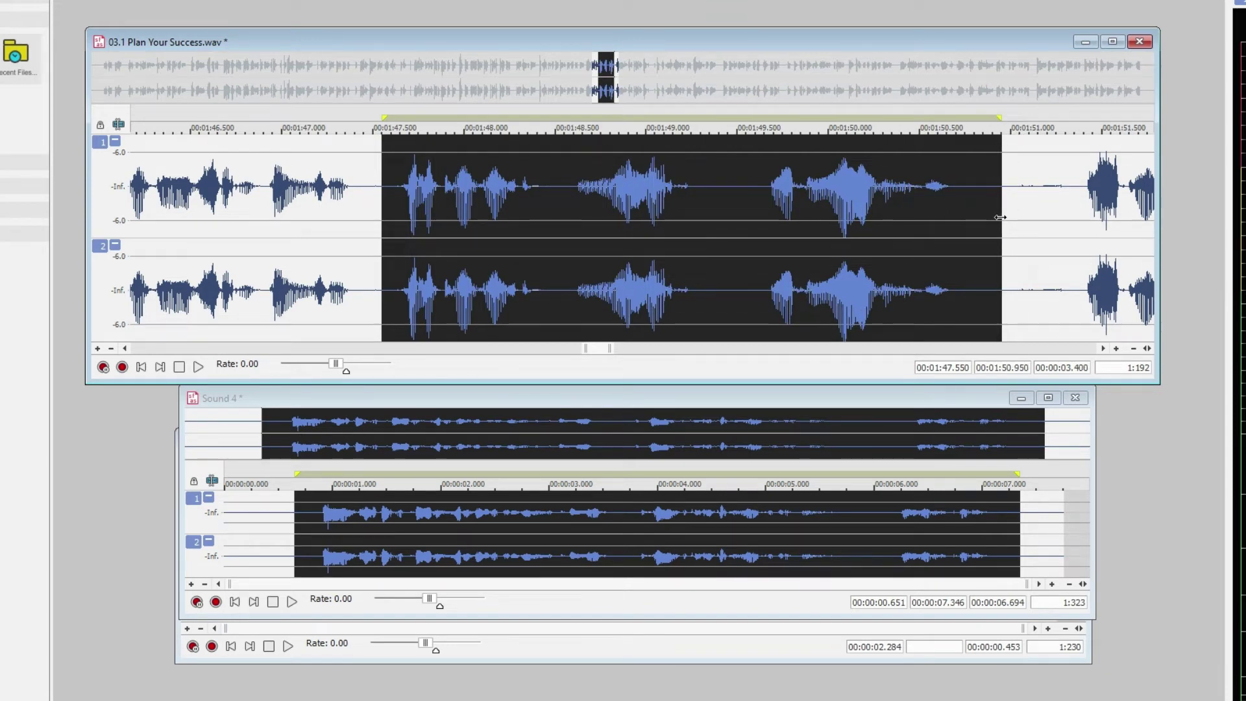
key(Delete)
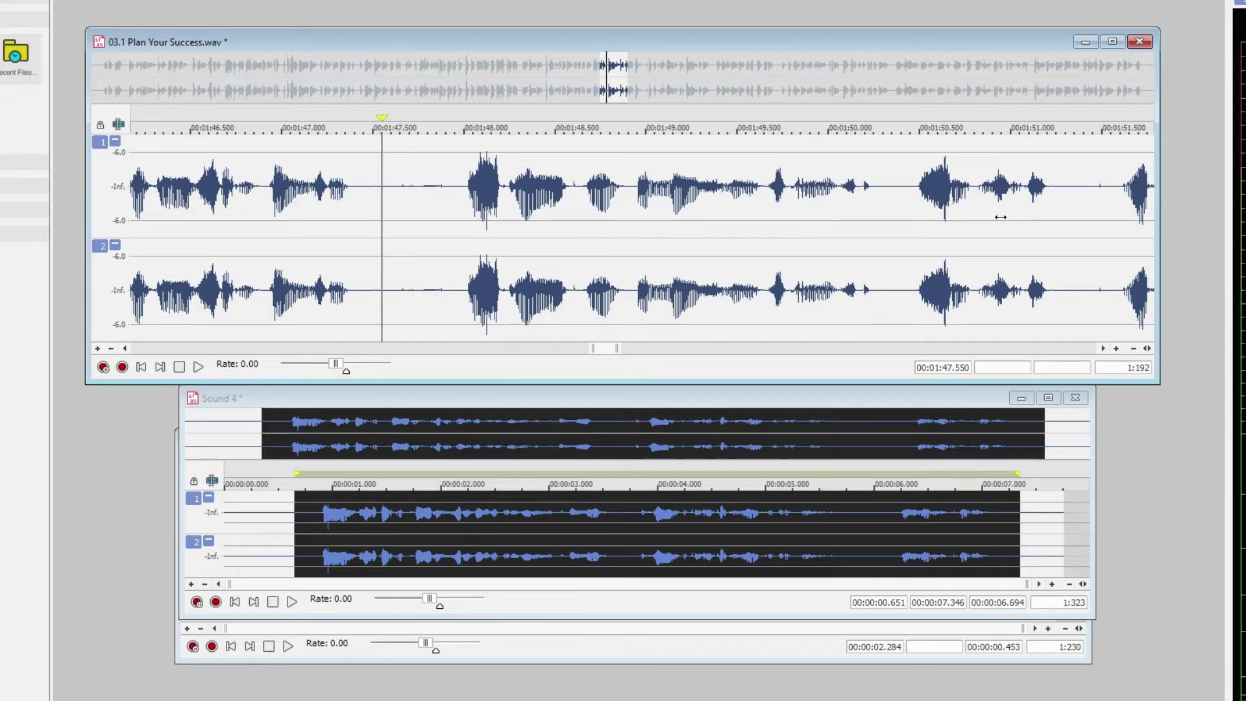
drag(377, 205, 402, 248)
click(394, 237)
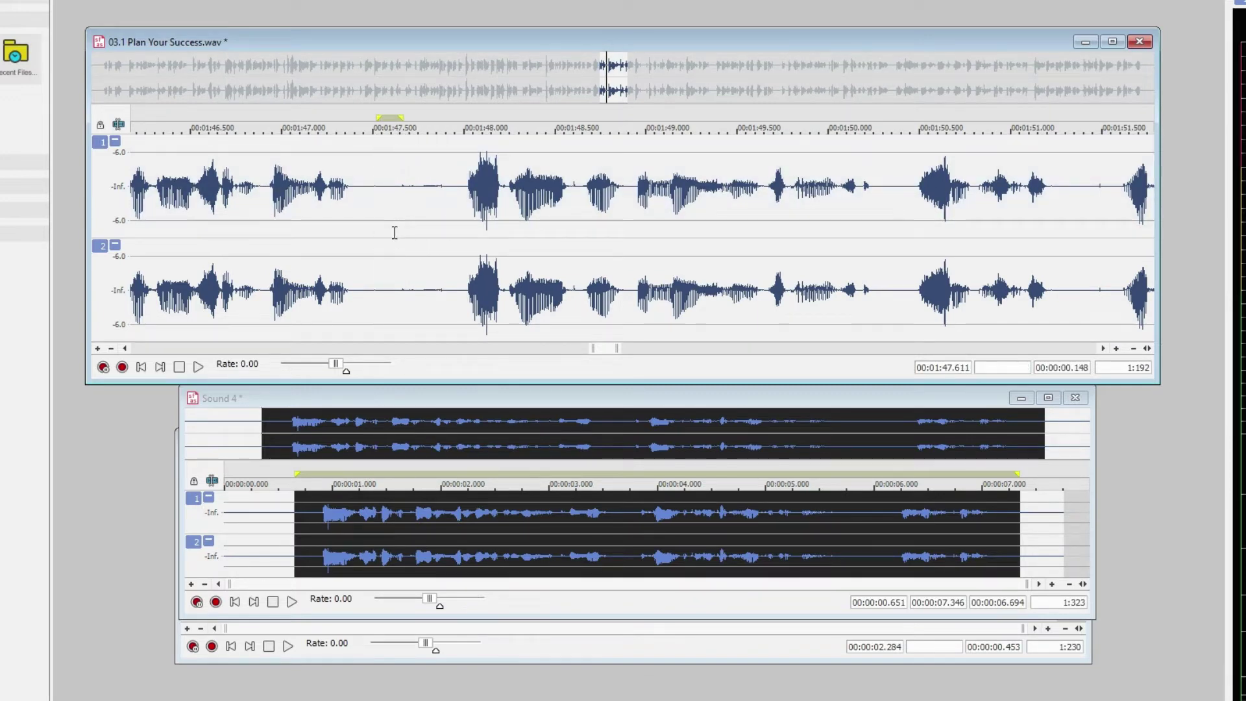
key(ctrl+v)
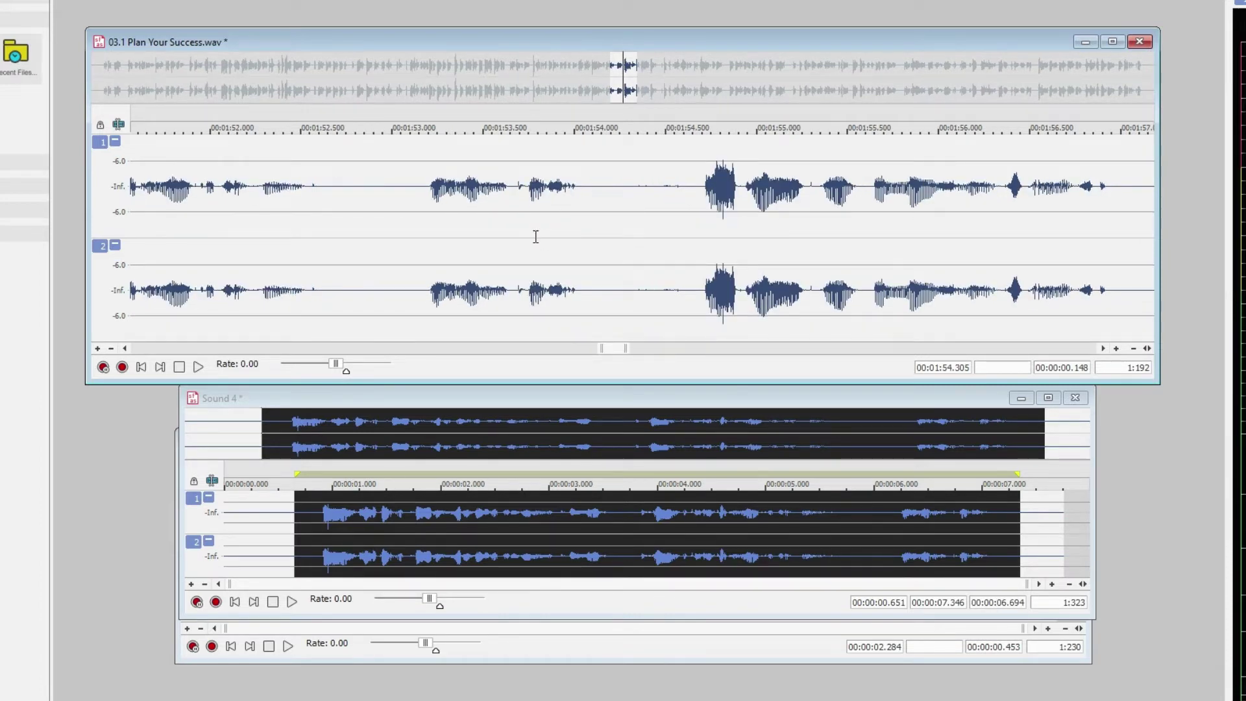
Inspect the pasted take in the main recording and play its last part from about 1:49.7
scroll(536, 237, down, 4)
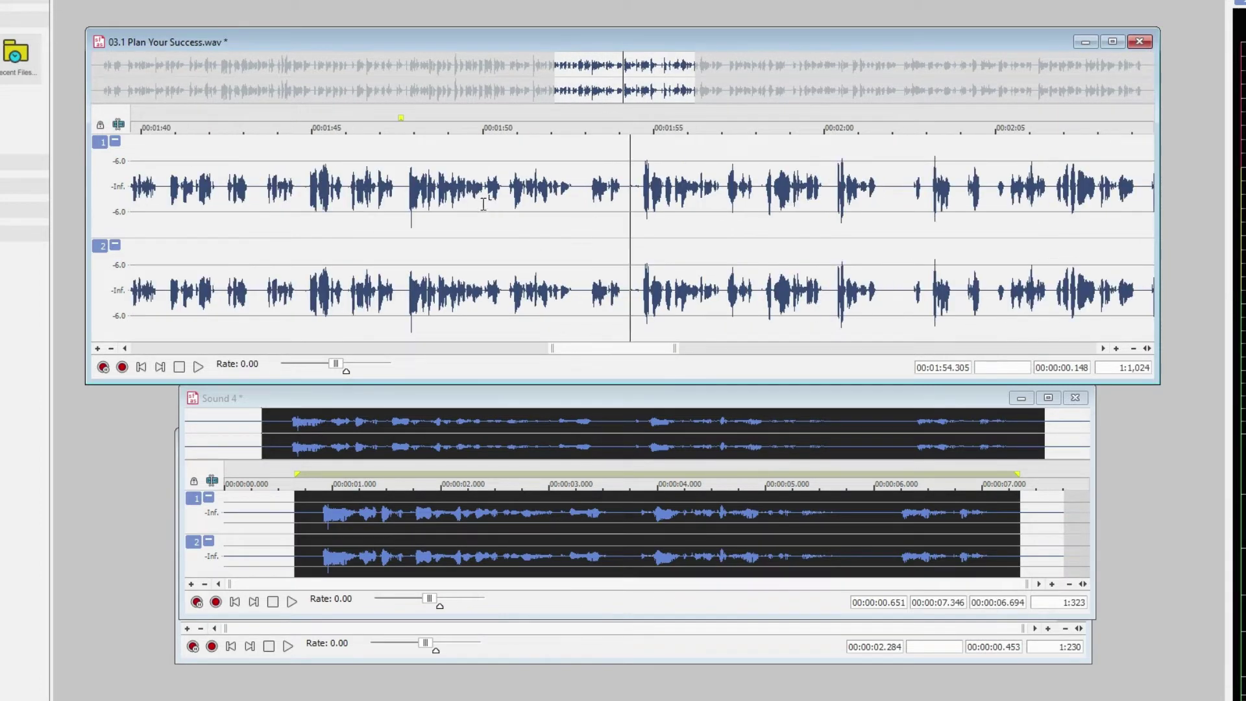
click(484, 203)
scroll(483, 204, up, 1)
scroll(619, 213, up, 1)
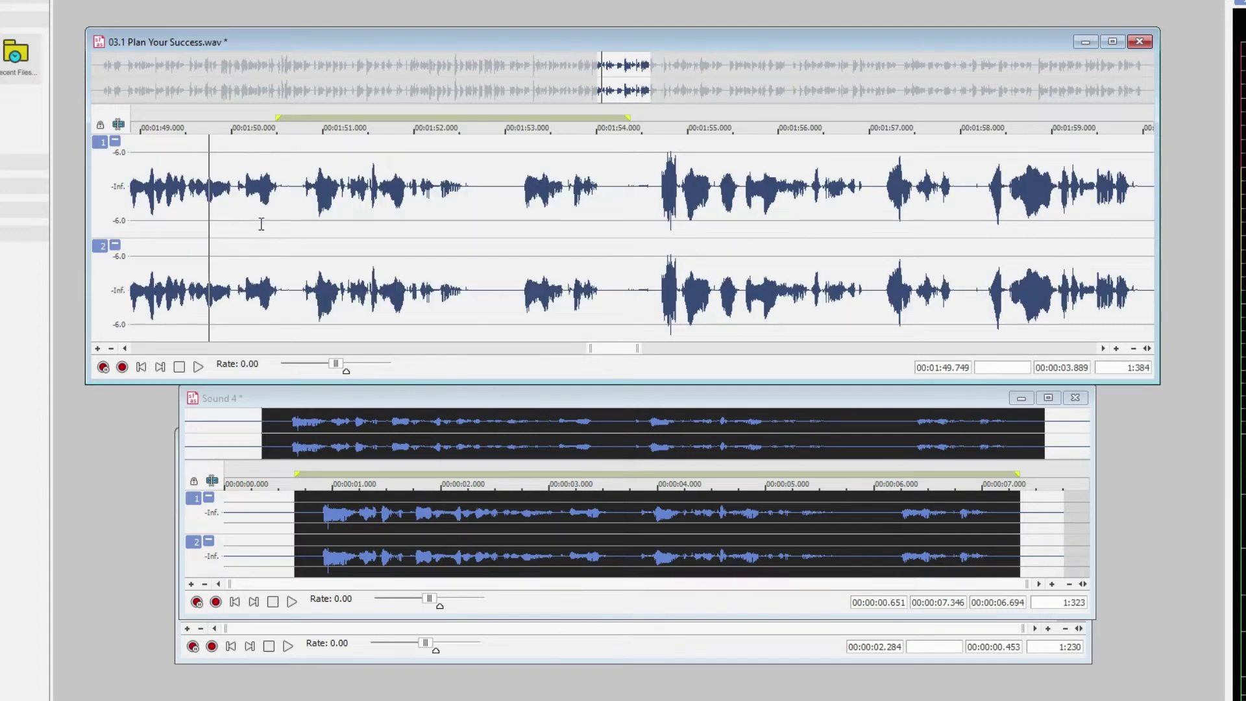
key(space)
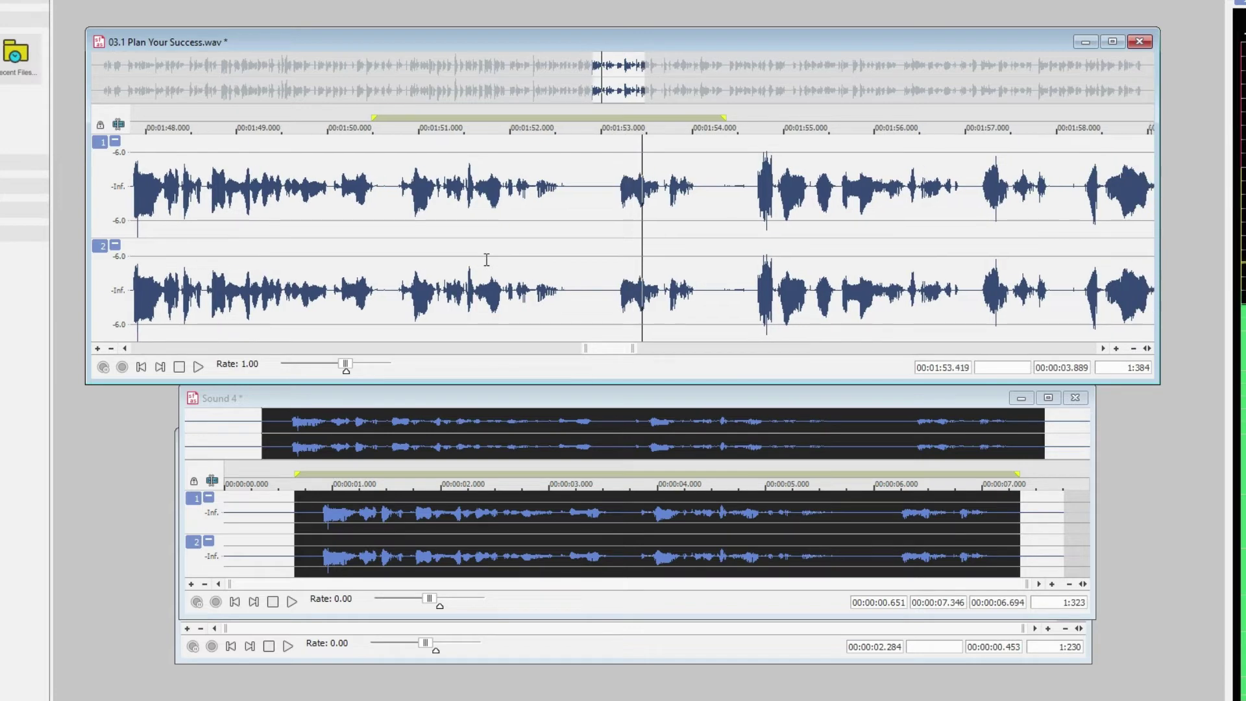
key(space)
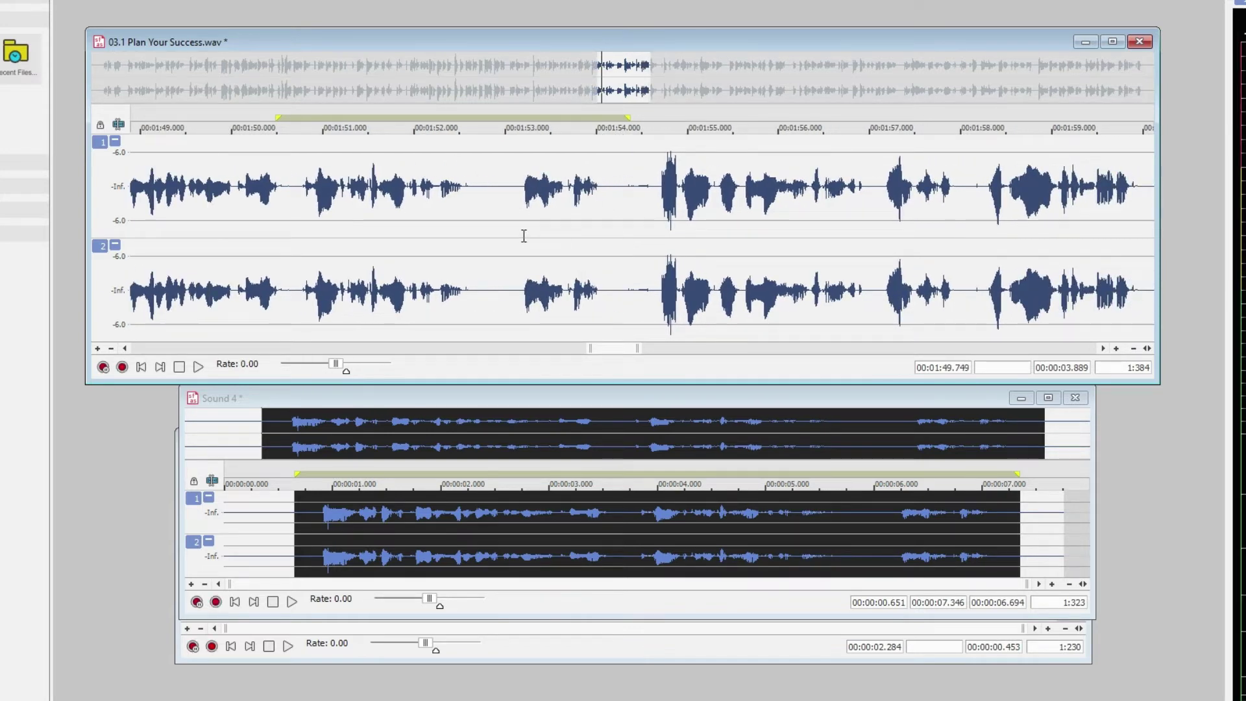
Delete all of the audio in the Sound 4 window
click(501, 514)
key(ctrl+a)
key(Delete)
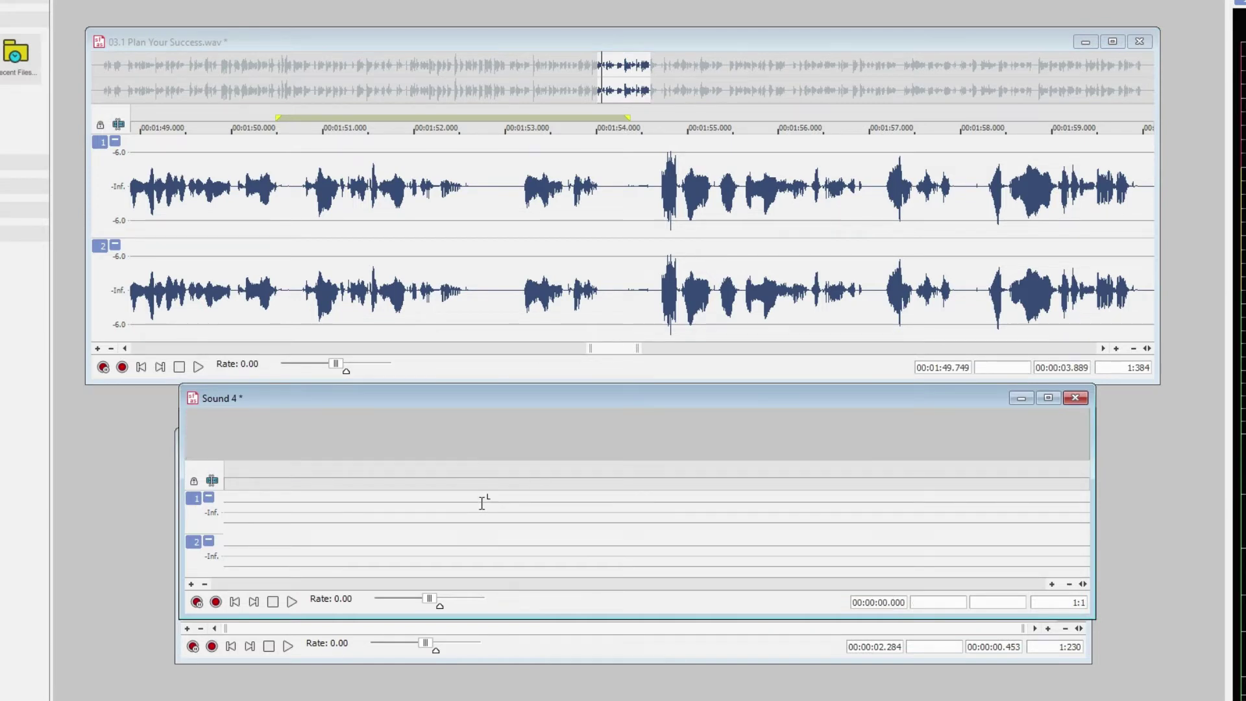
Play the next phrase in the main recording from just before its start, near 1:54.7
click(652, 205)
key(space)
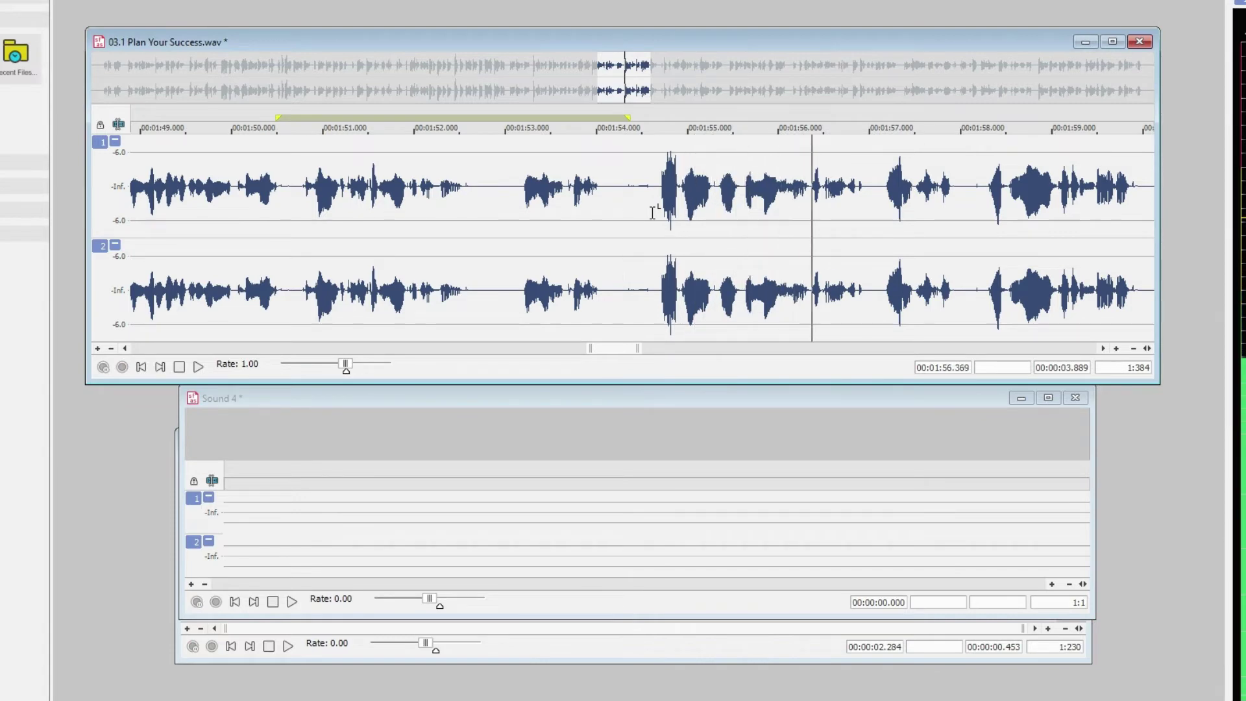
key(space)
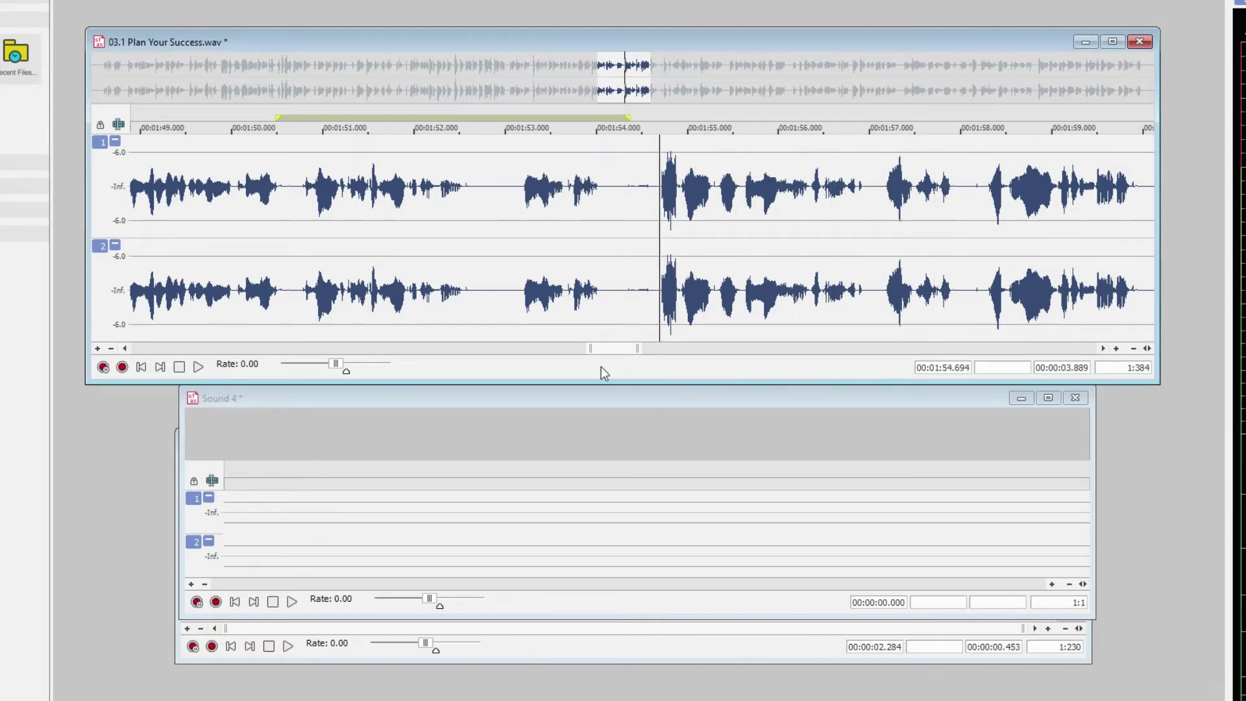
Move the Sound 4 window slightly downward and record another replacement take in it
click(500, 552)
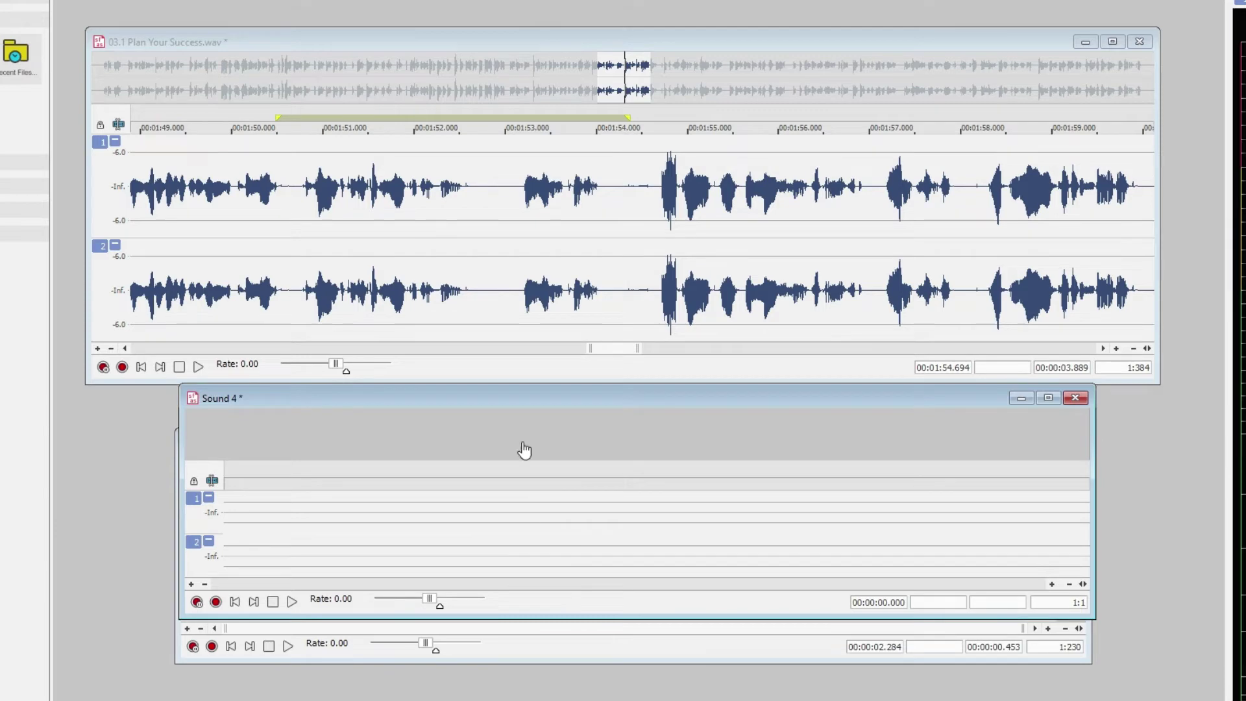
mouse_move(550, 397)
mouse_down()
mouse_move(612, 418)
mouse_move(514, 408)
mouse_move(534, 403)
mouse_move(535, 414)
mouse_up()
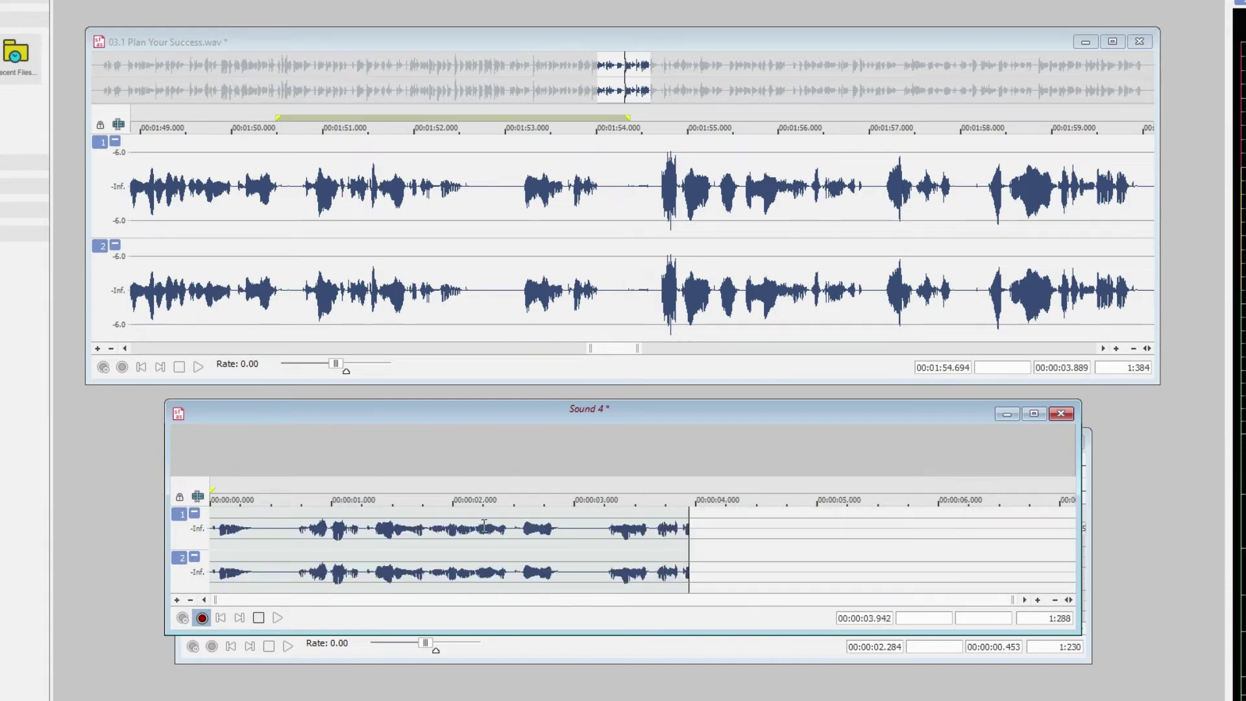
key(space)
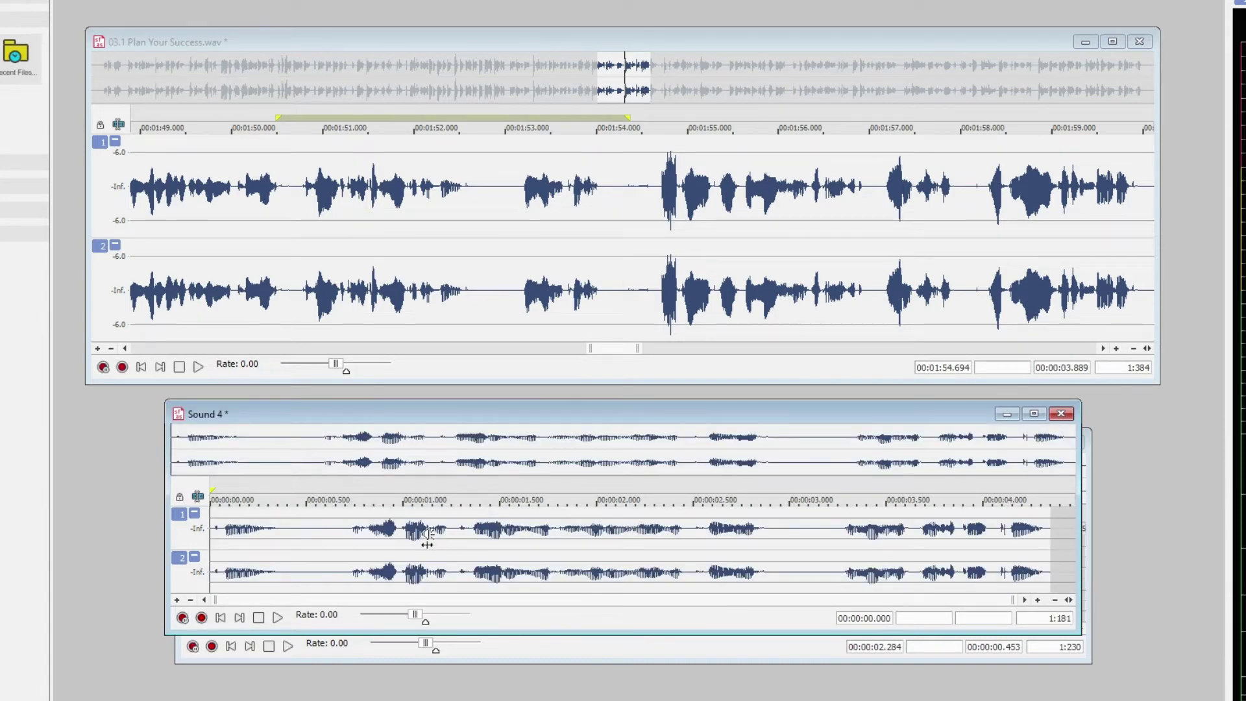
Copy the Sound 4 take from about 0.6 s to its end at 4.35 s
drag(325, 542, 1090, 592)
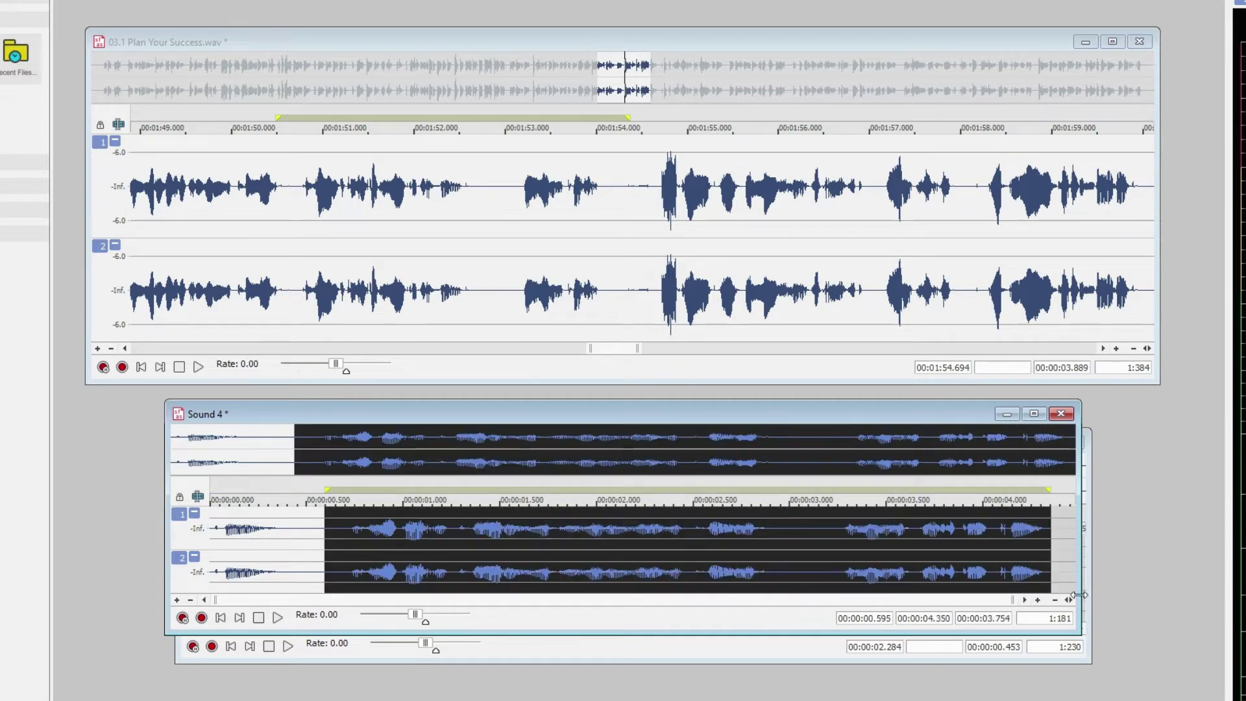
right_click(746, 539)
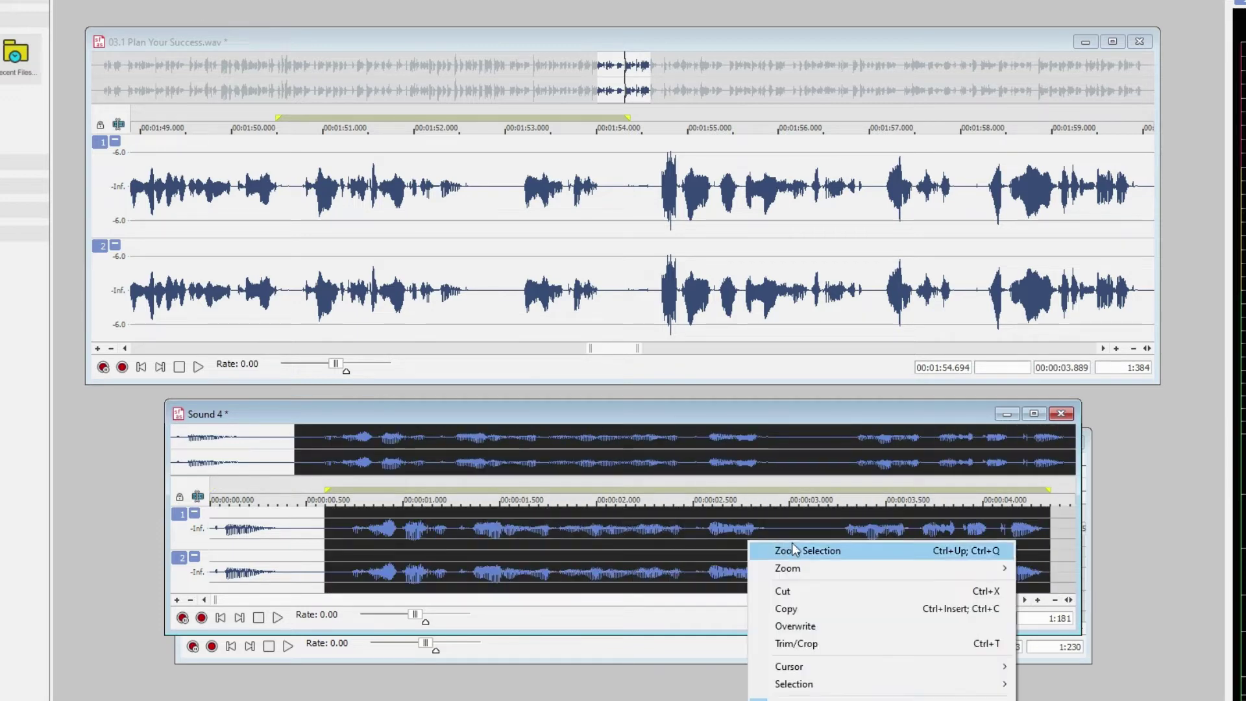
click(828, 606)
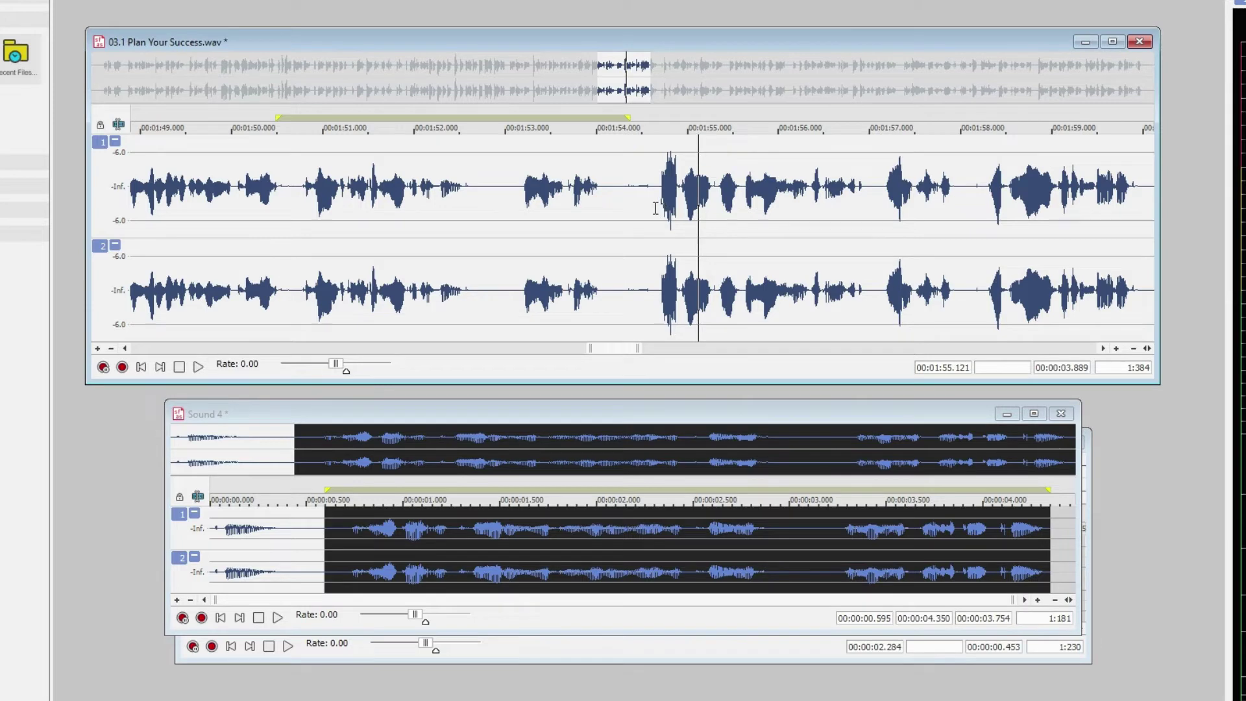
Replace the phrase from about 1:54.65 to 1:58.1 in the main recording with the copied take and play it from its start
drag(655, 208, 969, 257)
key(Delete)
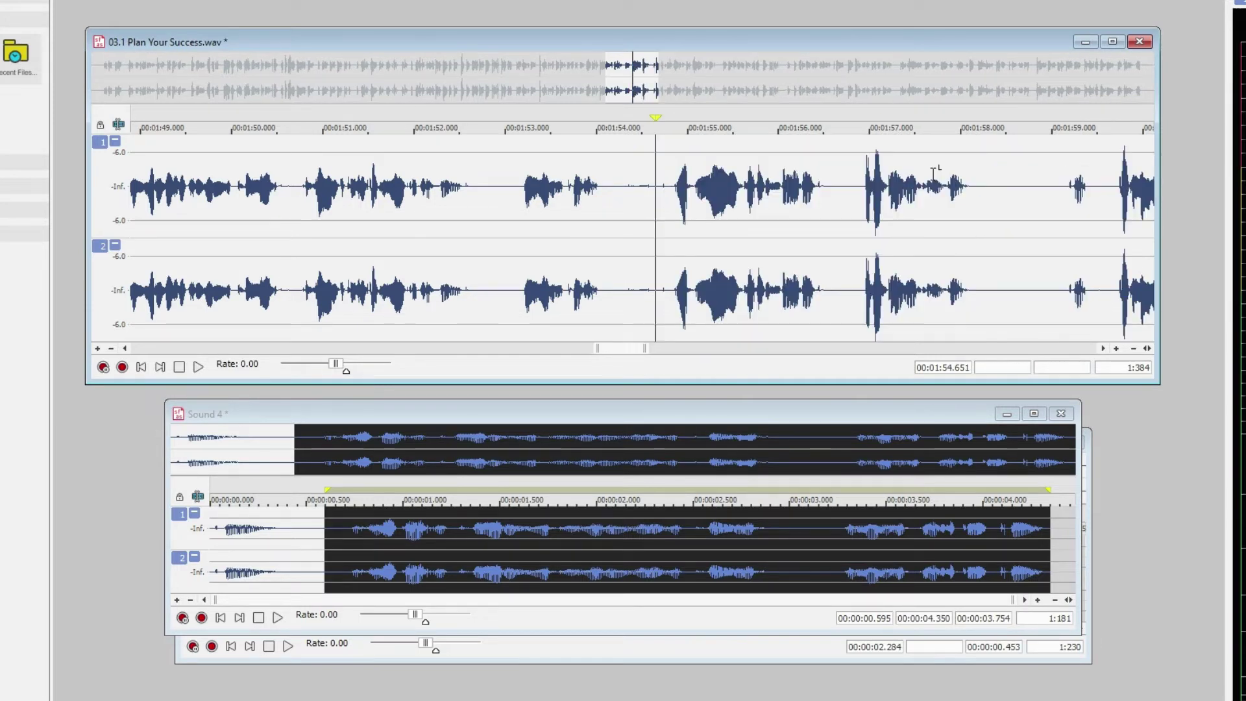
key(ctrl+z)
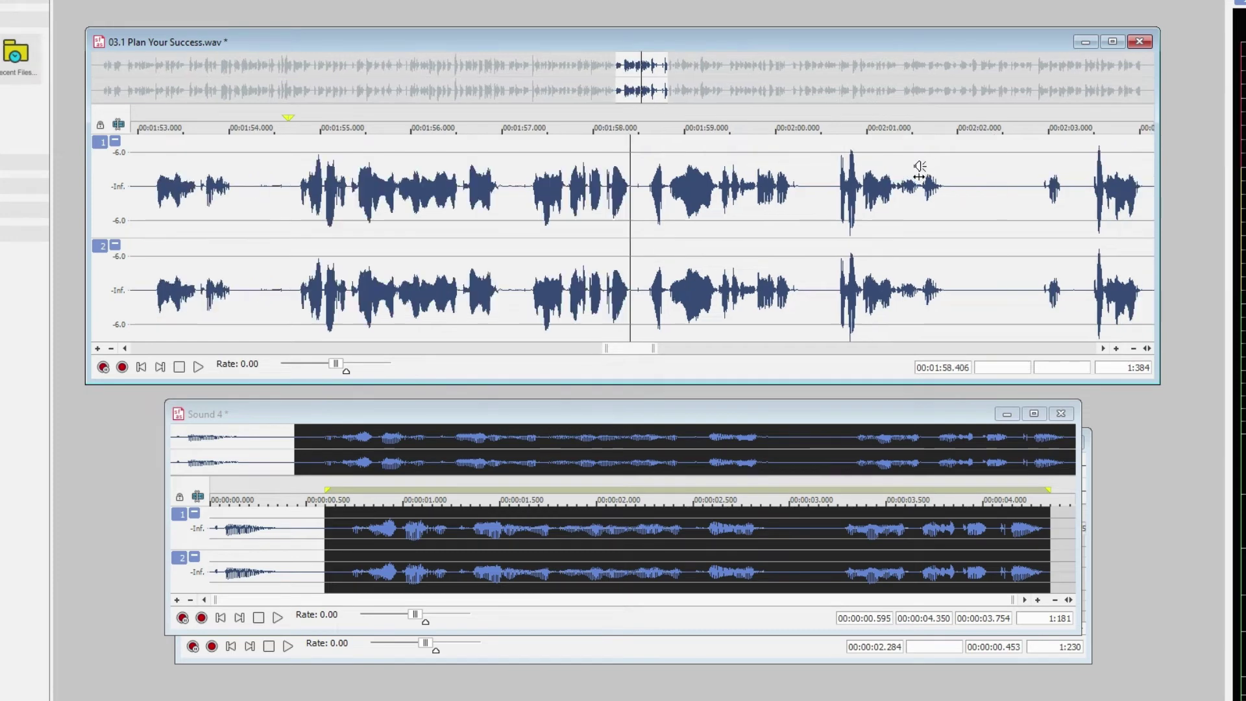
click(288, 213)
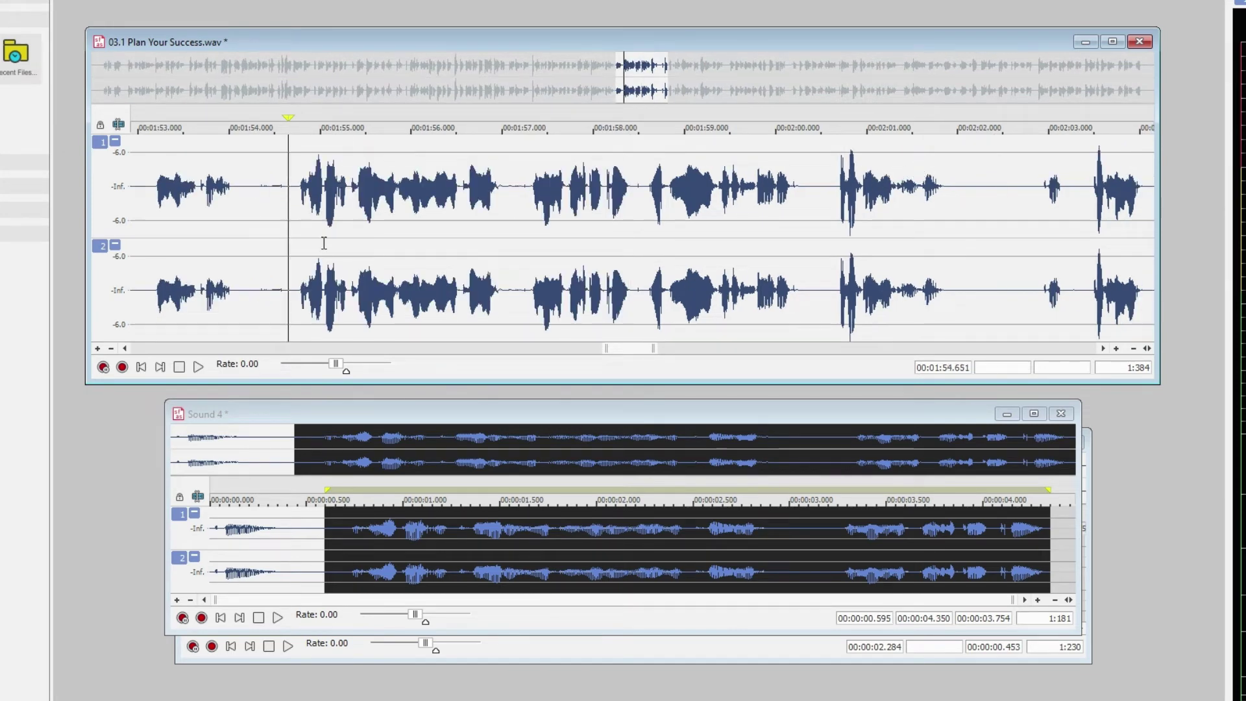
key(space)
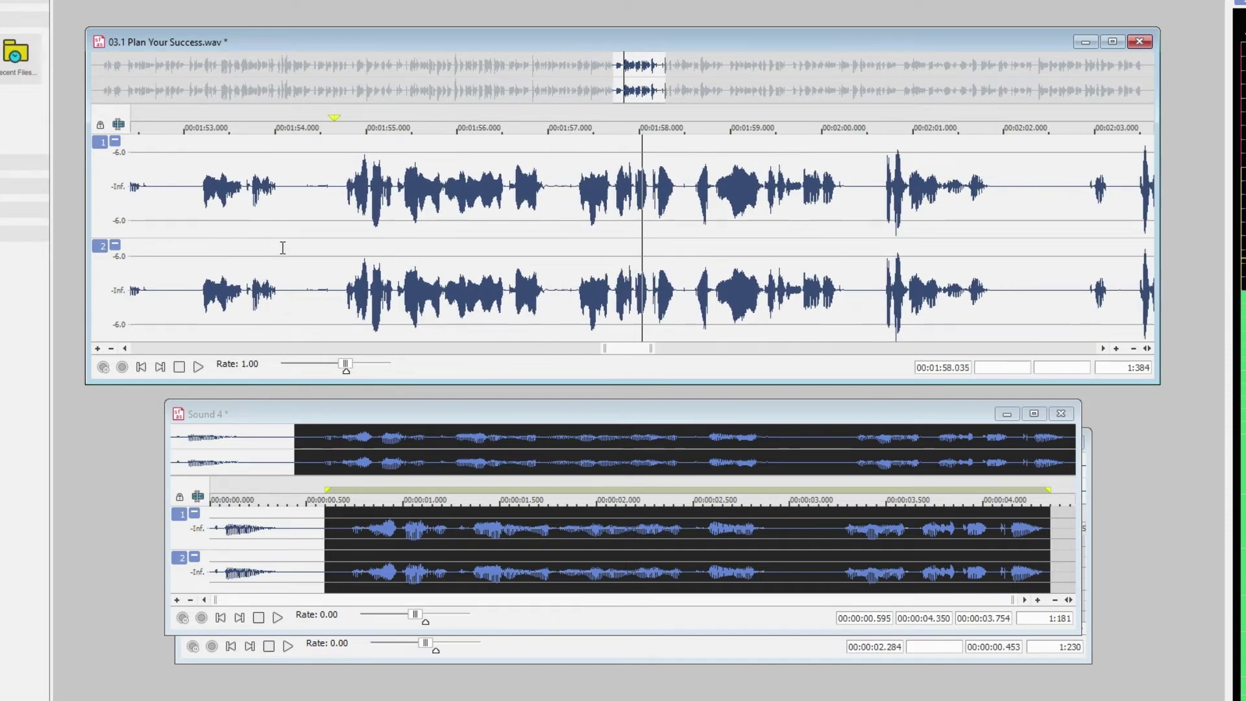
key(space)
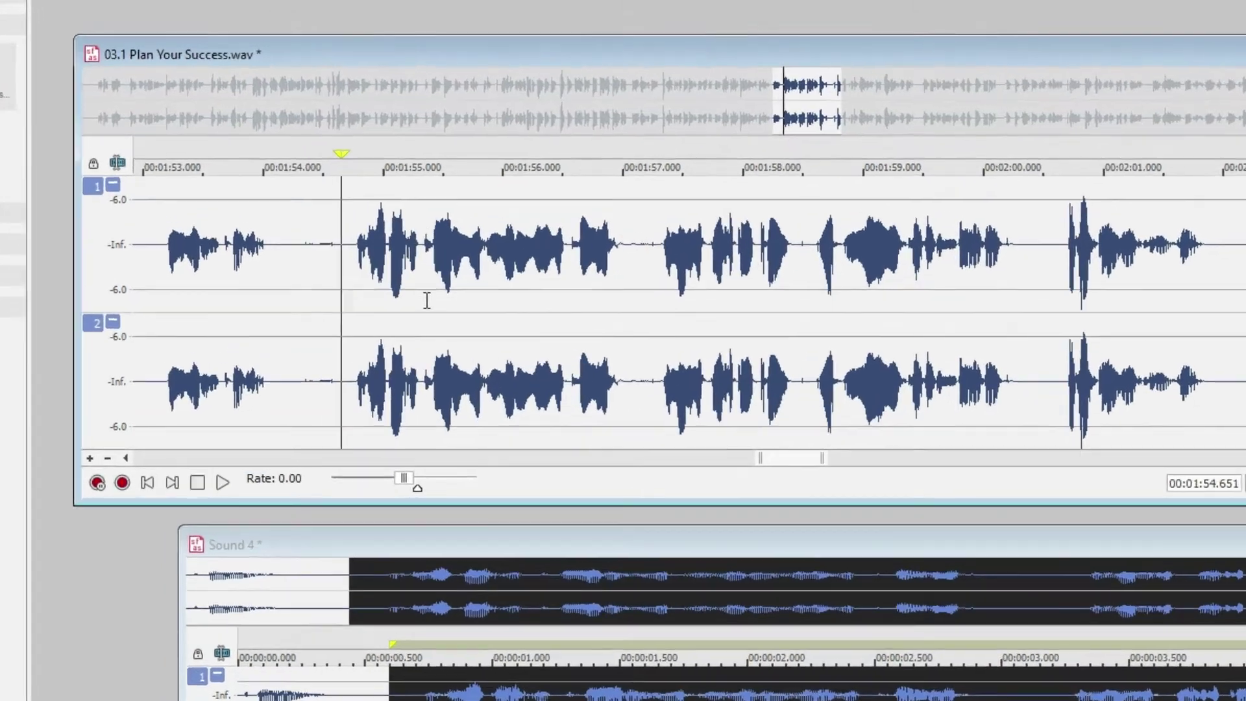
Add a marker at about 1:54.65 in the main recording and name it "... RE-RECORD THIS SECTION"
key(m)
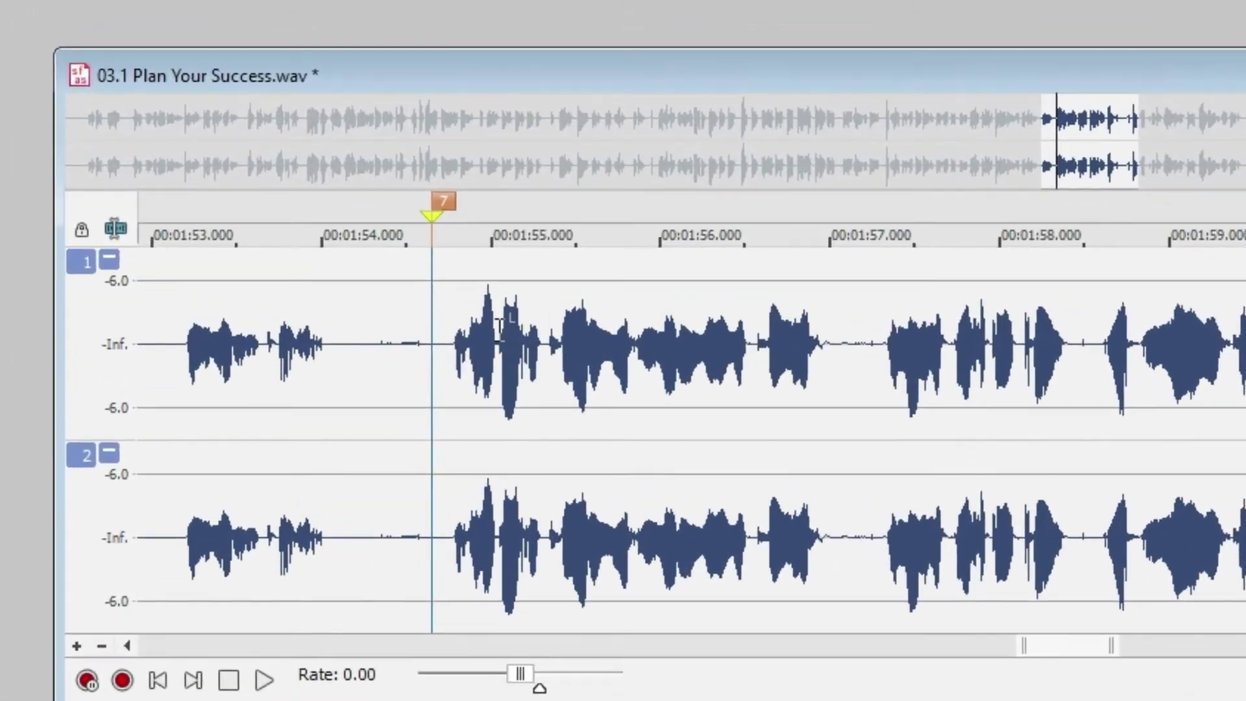
right_click(476, 221)
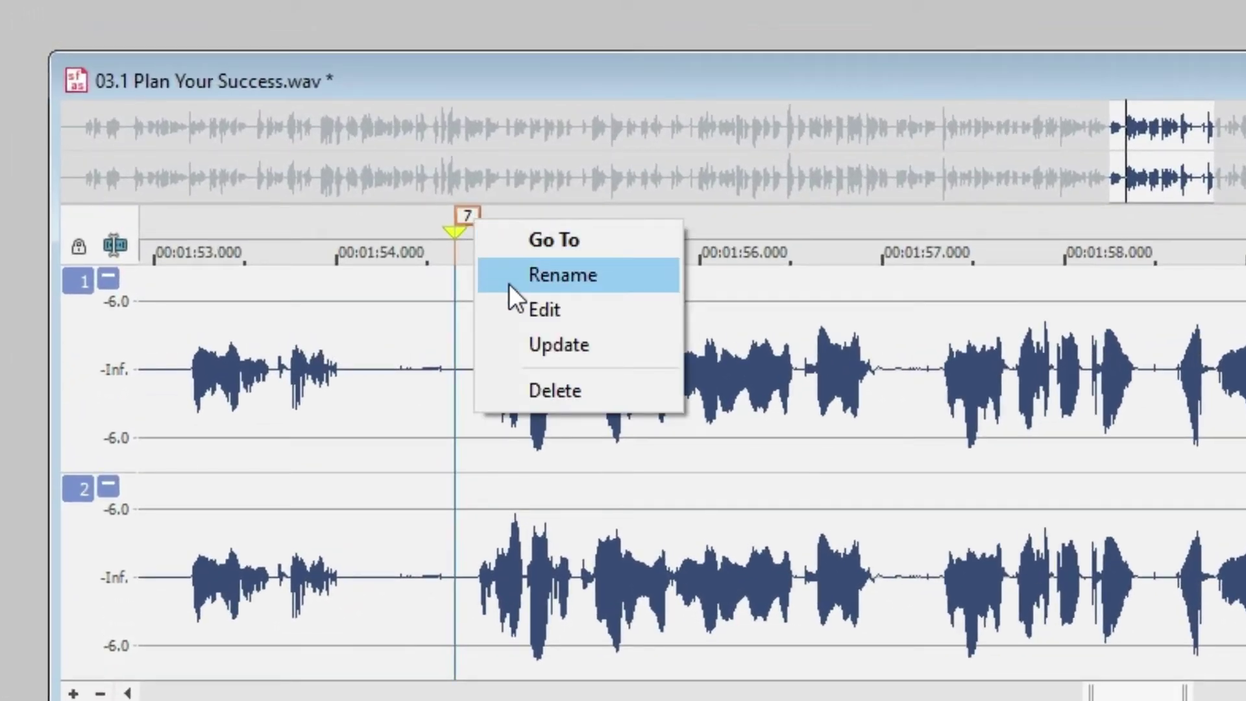
click(509, 283)
text(...)
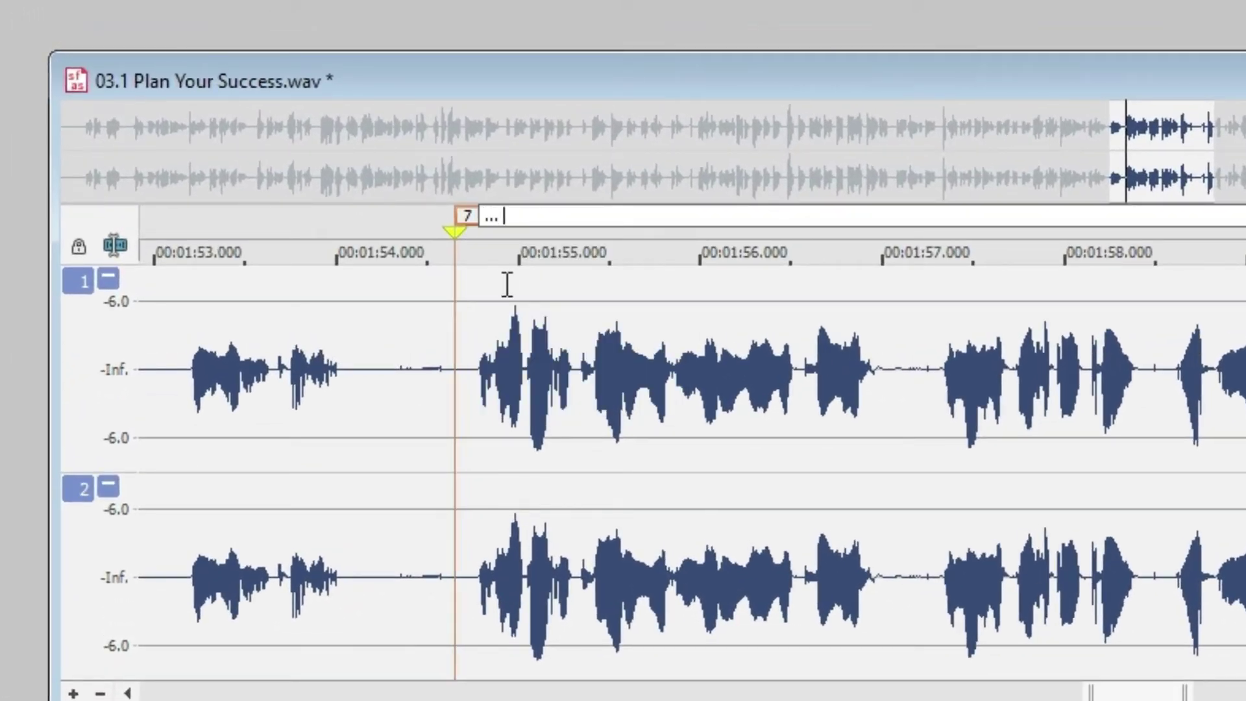
text( RE-RECORD THIS)
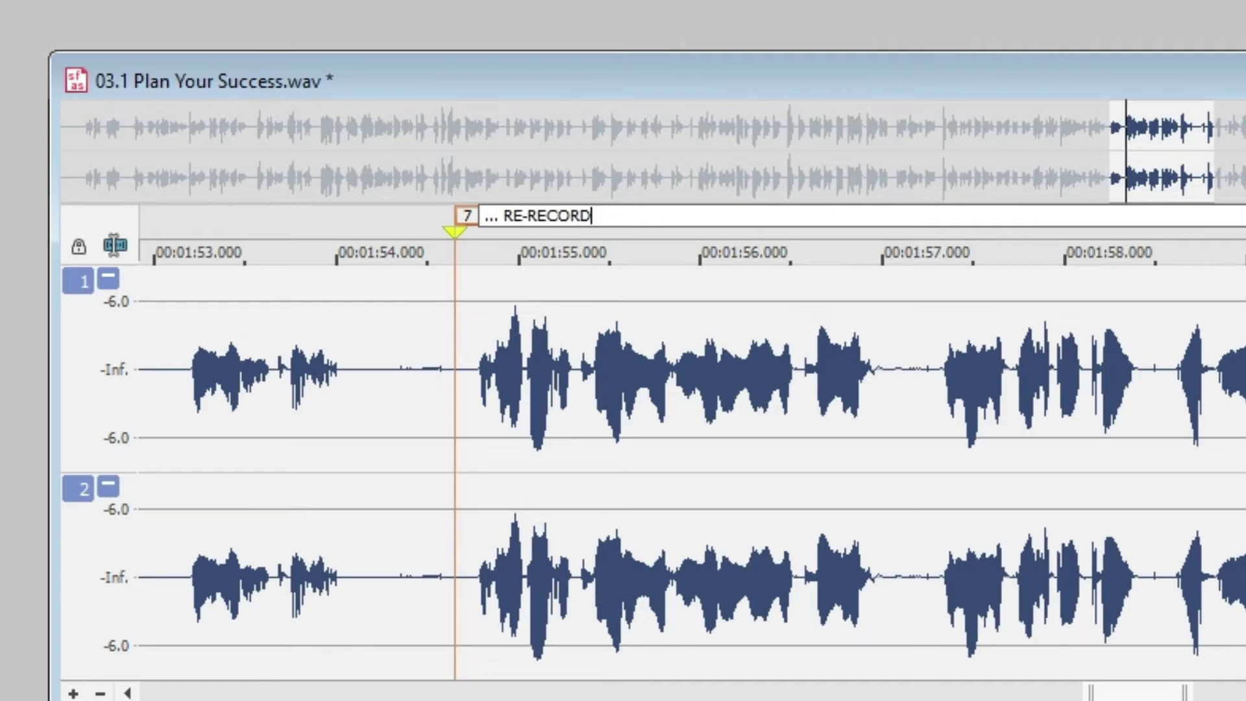
text( SECTION)
key(Return)
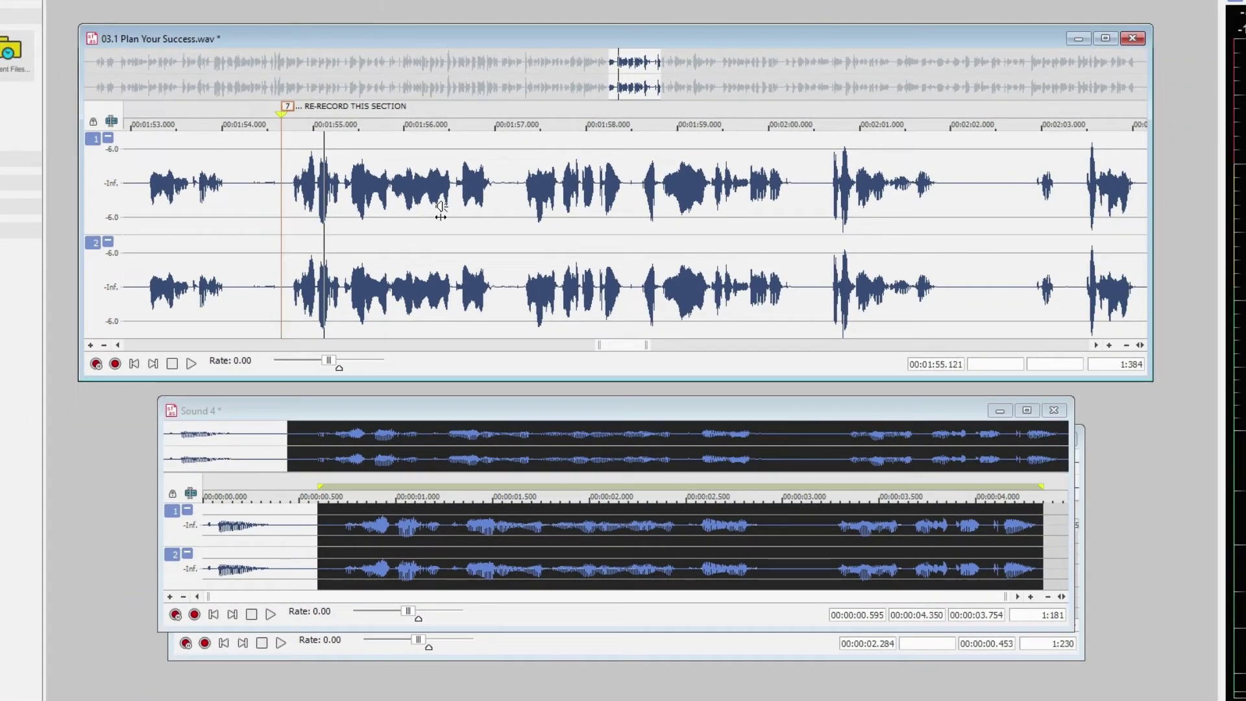
Review the markers across the whole main recording and return to the re-record marker at about 1:54.65
scroll(454, 214, down, 4)
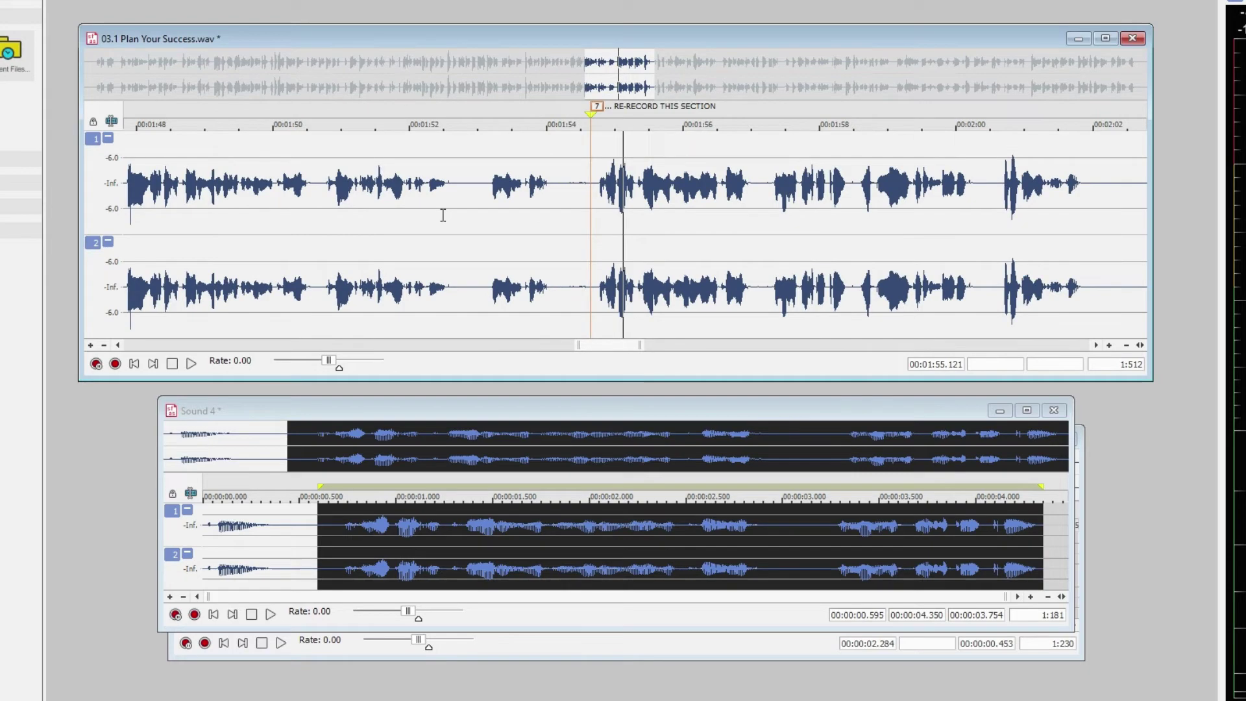
scroll(536, 215, down, 3)
drag(815, 231, 1227, 265)
click(930, 218)
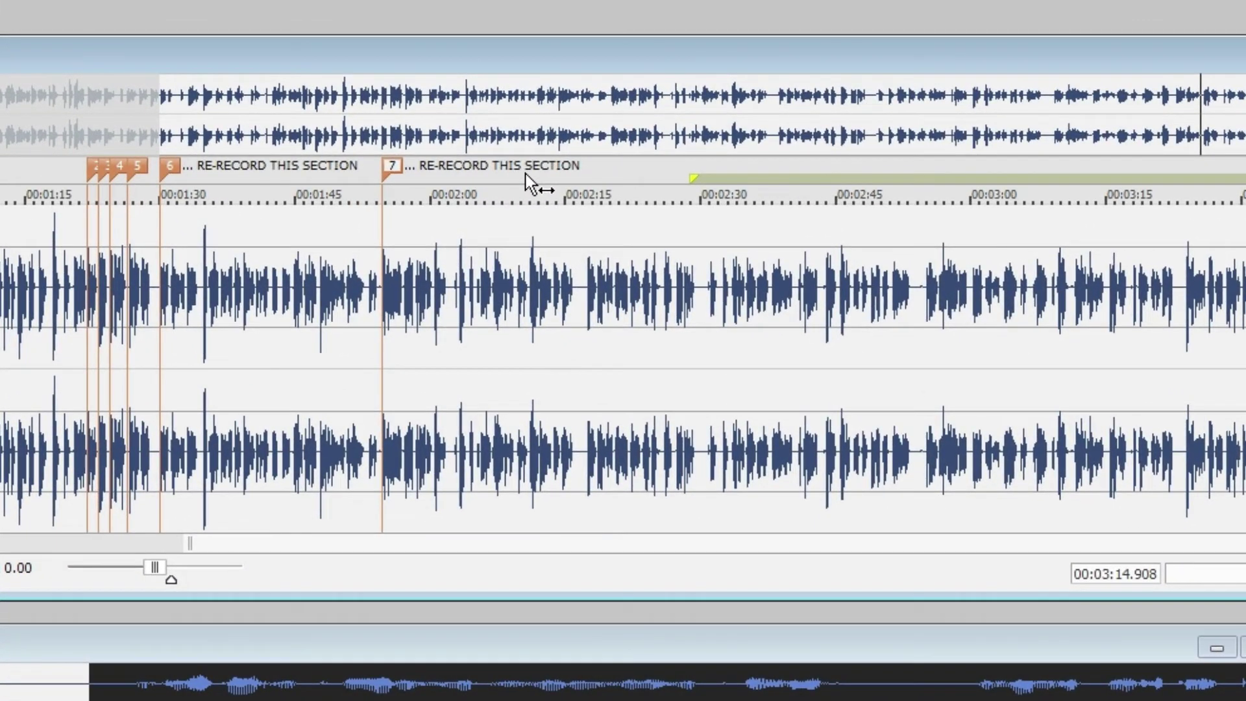
click(381, 336)
key(Up)
key(Up)
key(Up)
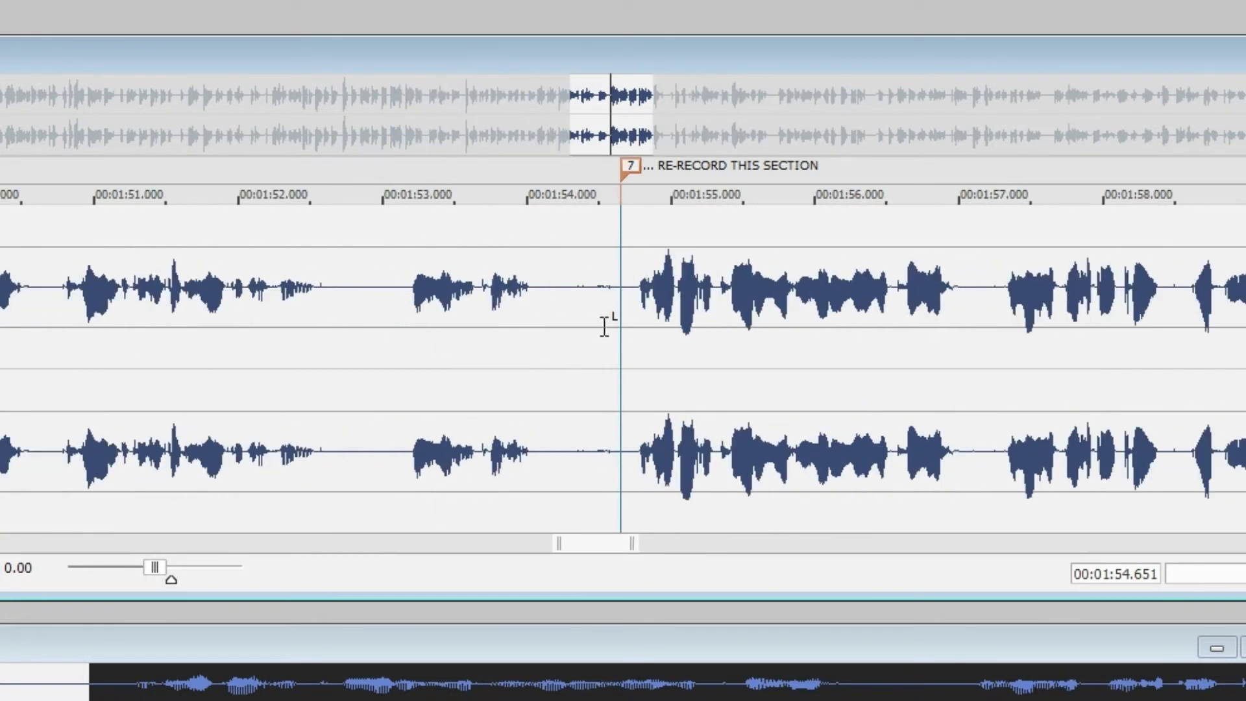
Play the main recording from the re-record marker at about 1:54.65 and stop playback
key(space)
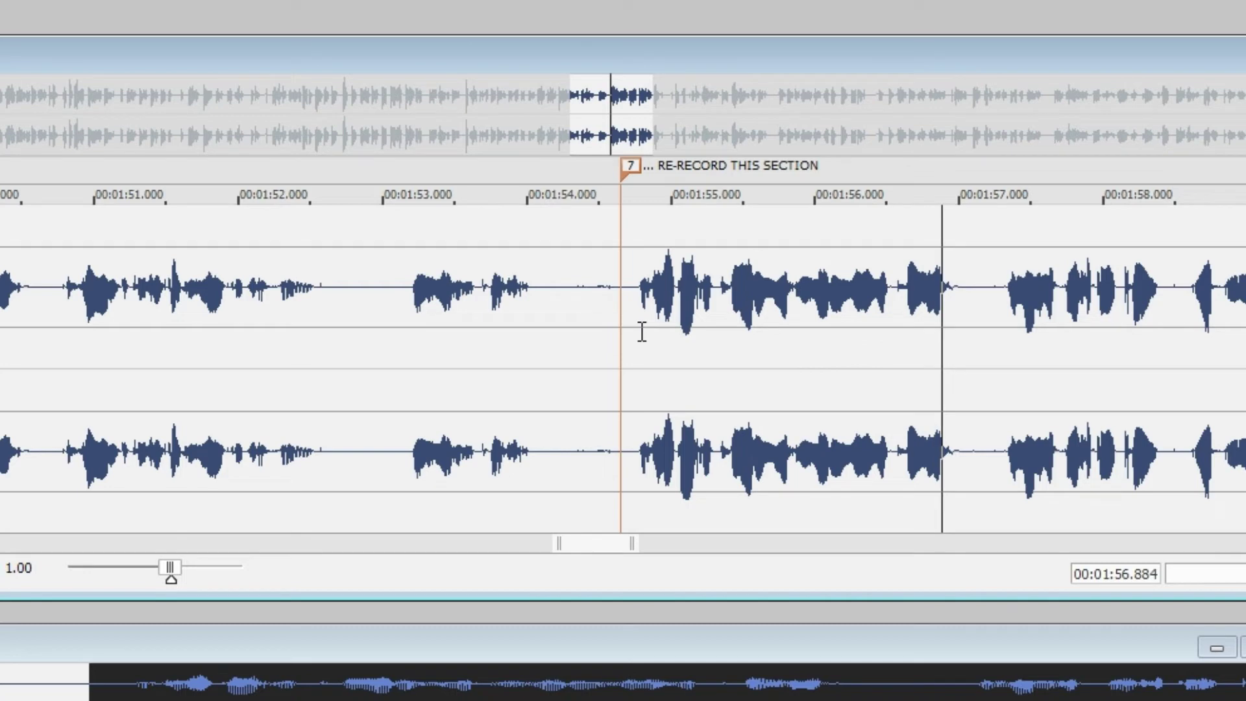
key(space)
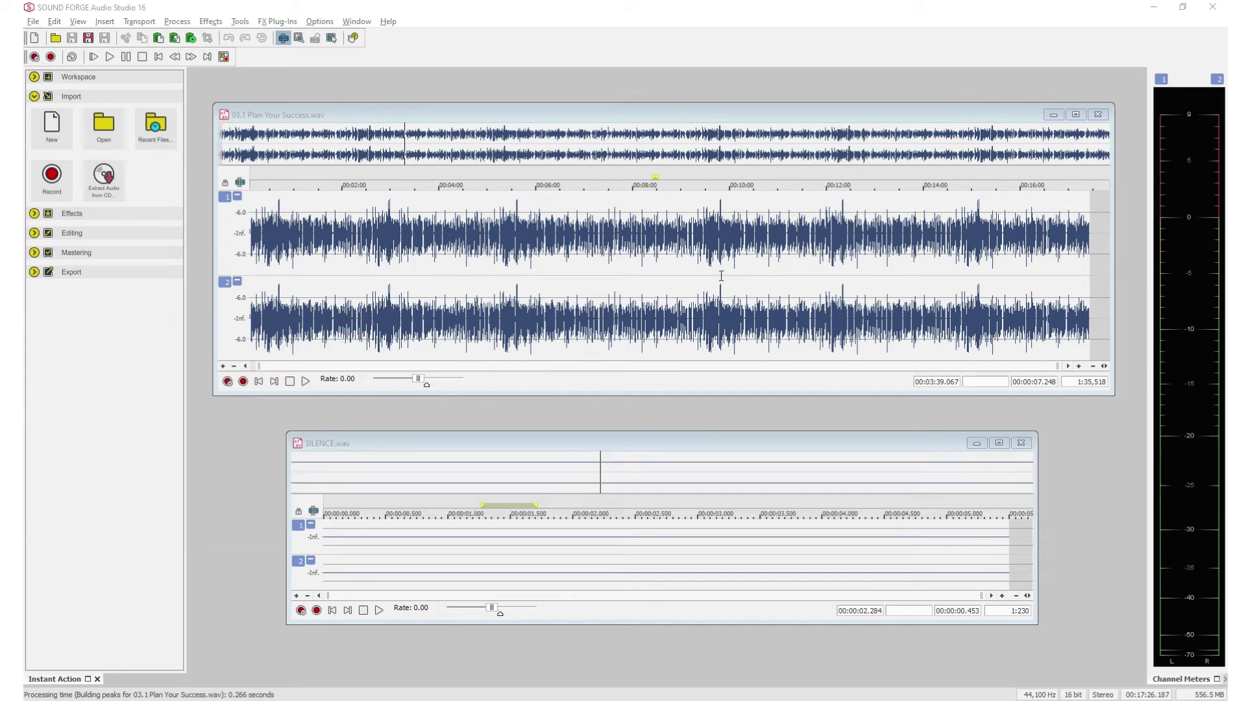
Check the audio length of 03.1 Plan Your Success.wav in its file properties
click(721, 276)
click(721, 276)
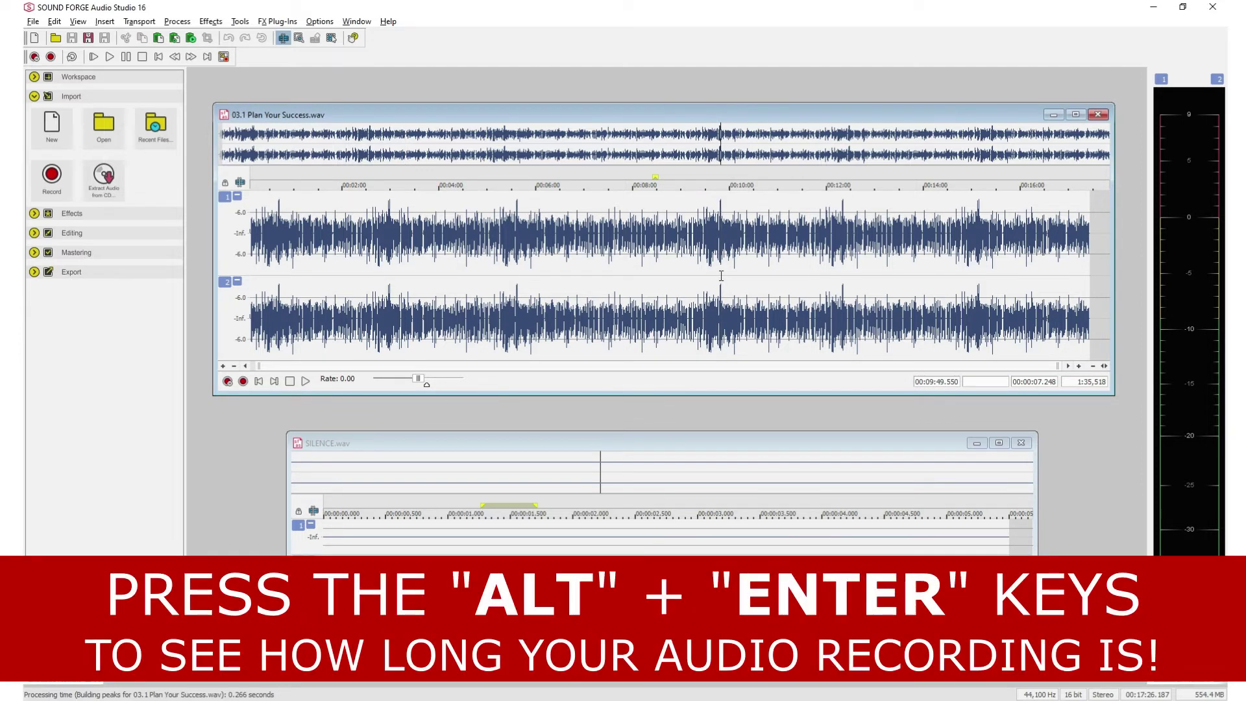
key(alt+Return)
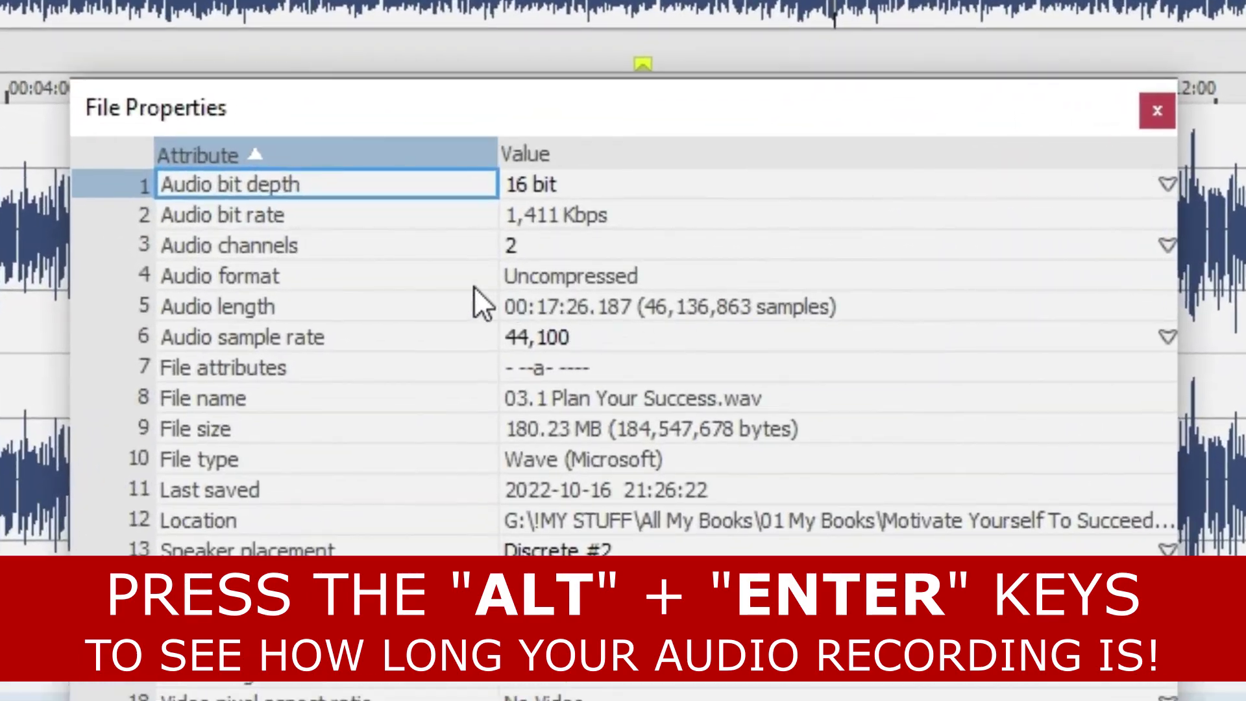
click(259, 312)
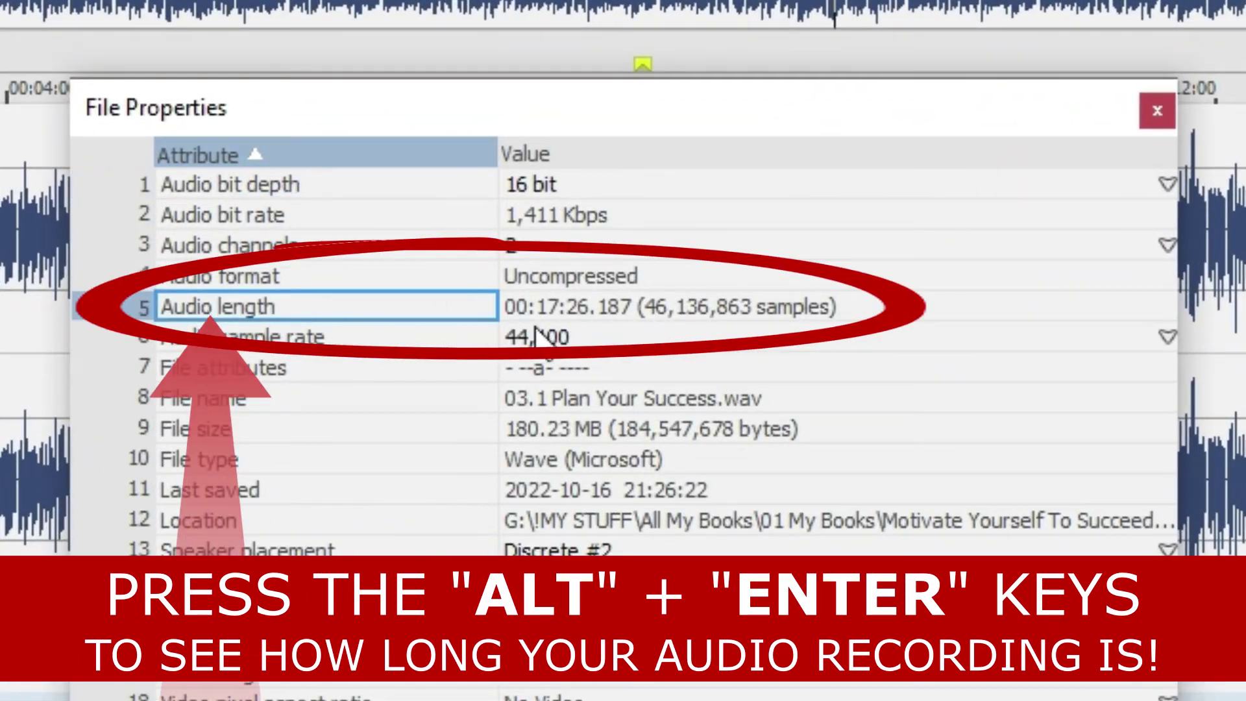
click(564, 318)
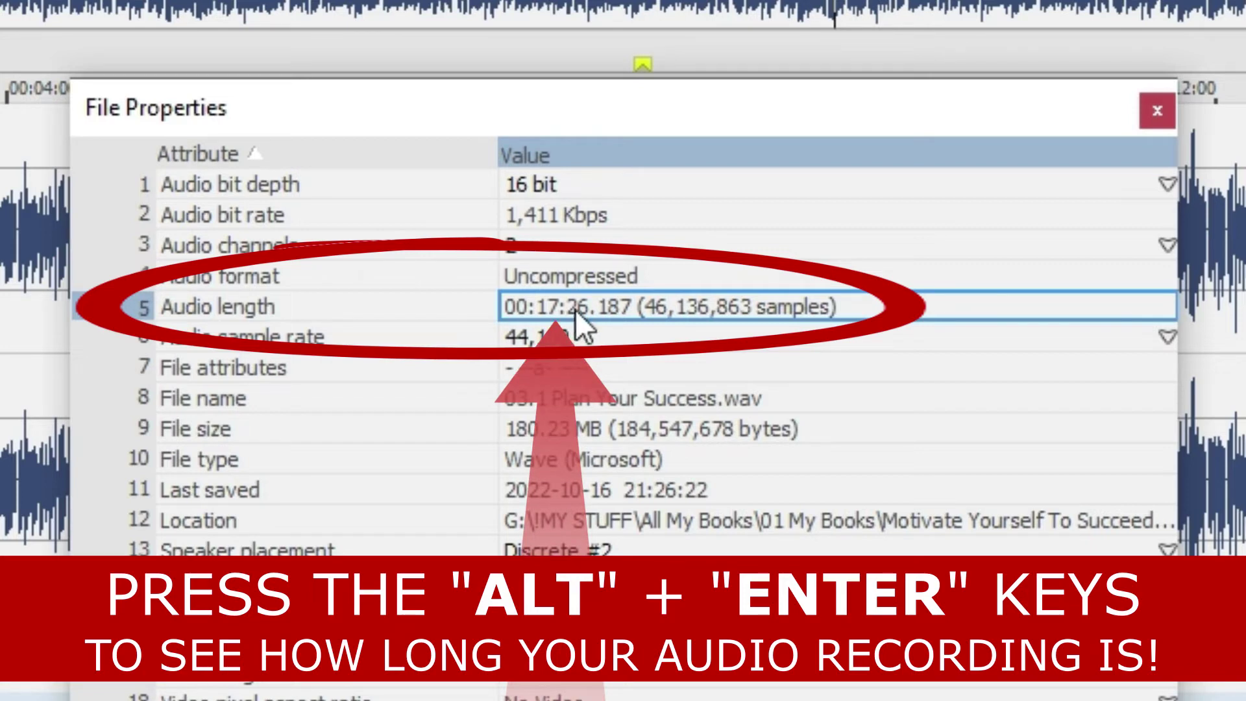
click(1158, 111)
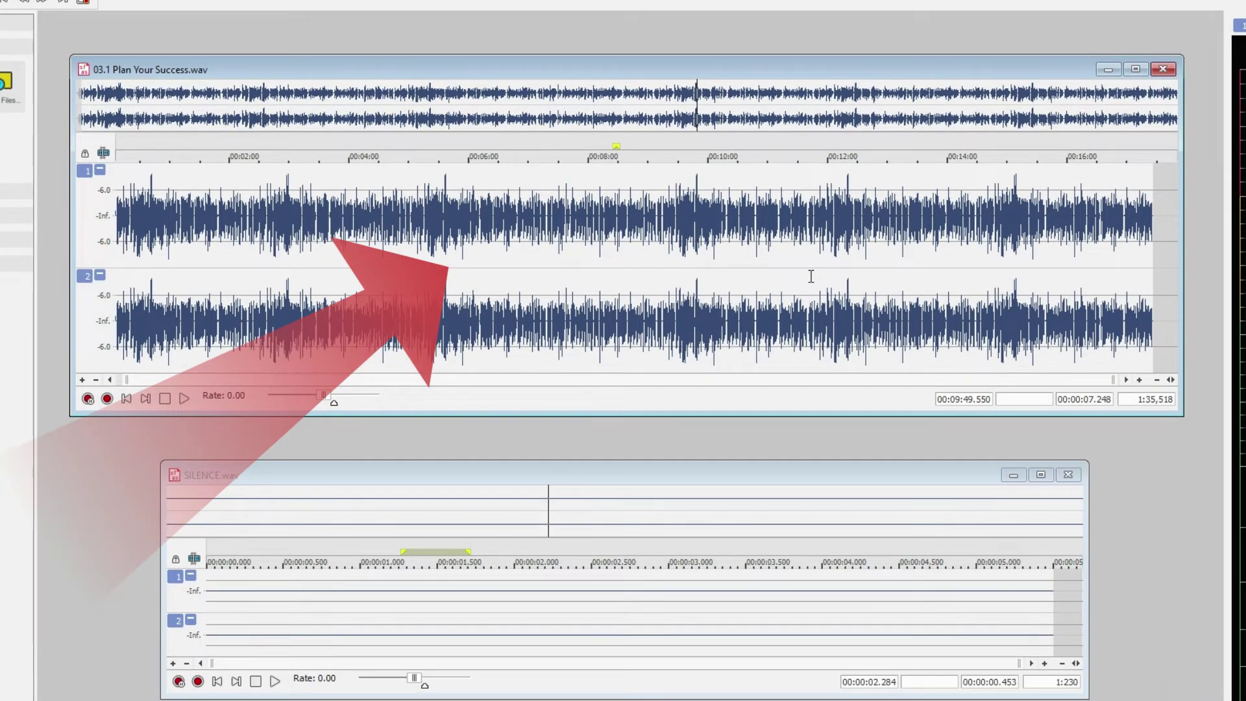
key(alt+Return)
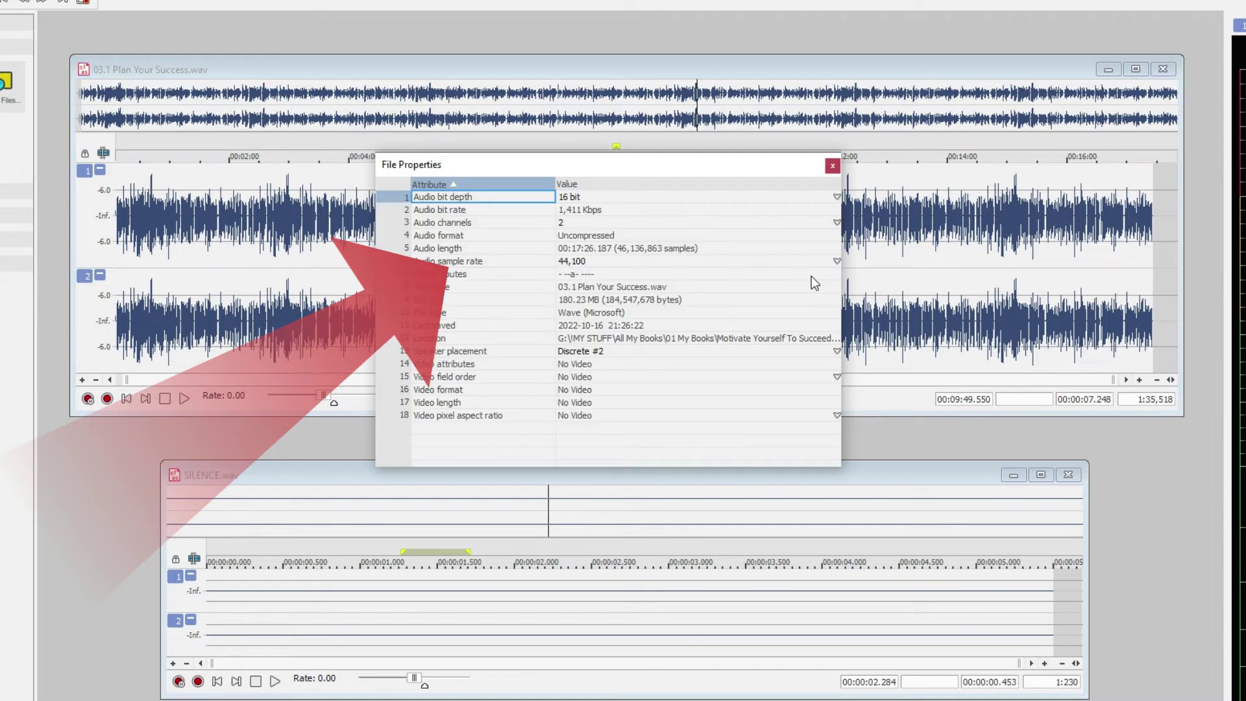
click(610, 246)
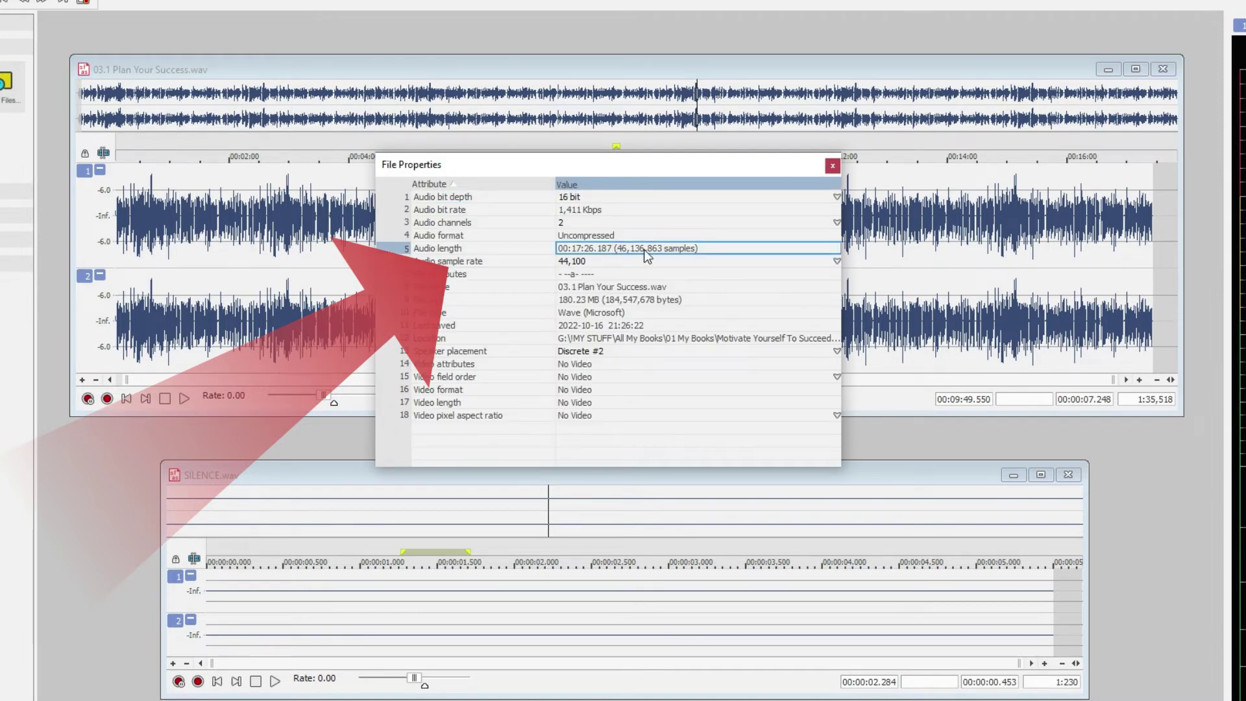
click(832, 166)
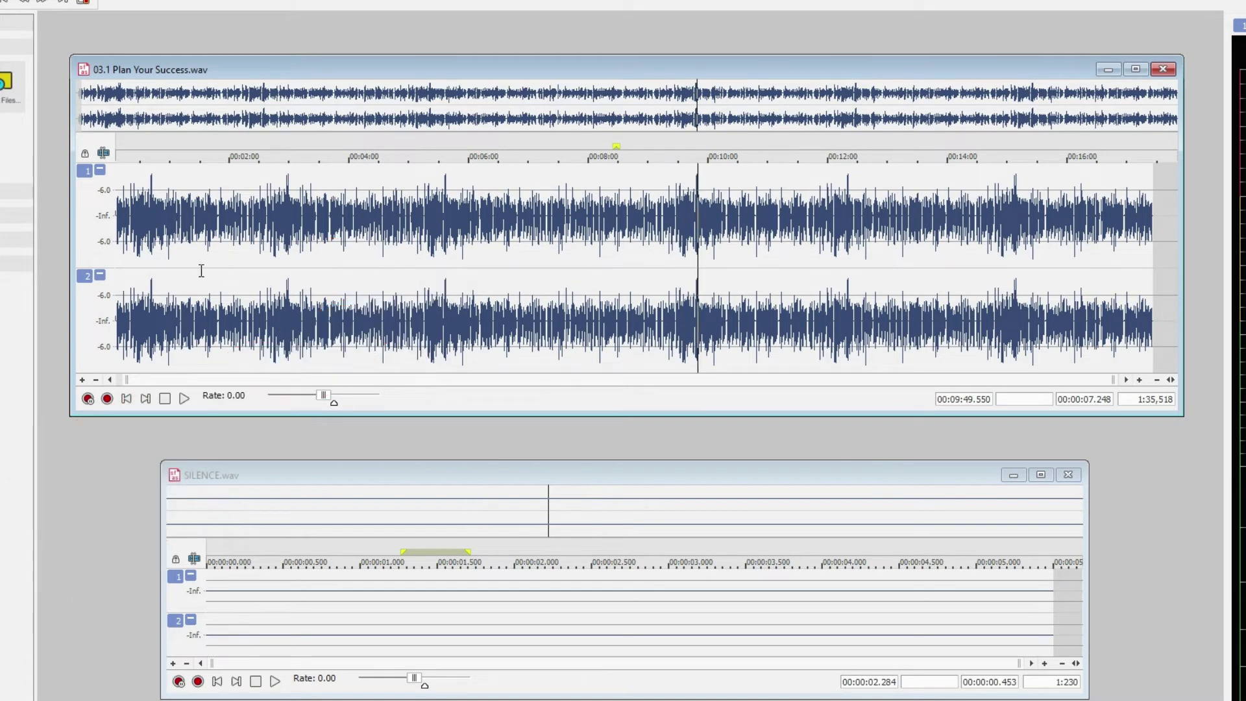
Delete a series of unwanted sections throughout 03.1 Plan Your Success.wav, working from the beginning towards the end
drag(199, 271, 481, 276)
key(Delete)
key(Delete)
key(Delete)
key(Delete)
key(Delete)
drag(564, 285, 1127, 265)
key(Delete)
key(Delete)
key(Delete)
key(Delete)
key(Delete)
key(Delete)
key(Delete)
key(Delete)
key(Delete)
key(Delete)
key(Delete)
key(Delete)
key(Delete)
key(Delete)
key(Delete)
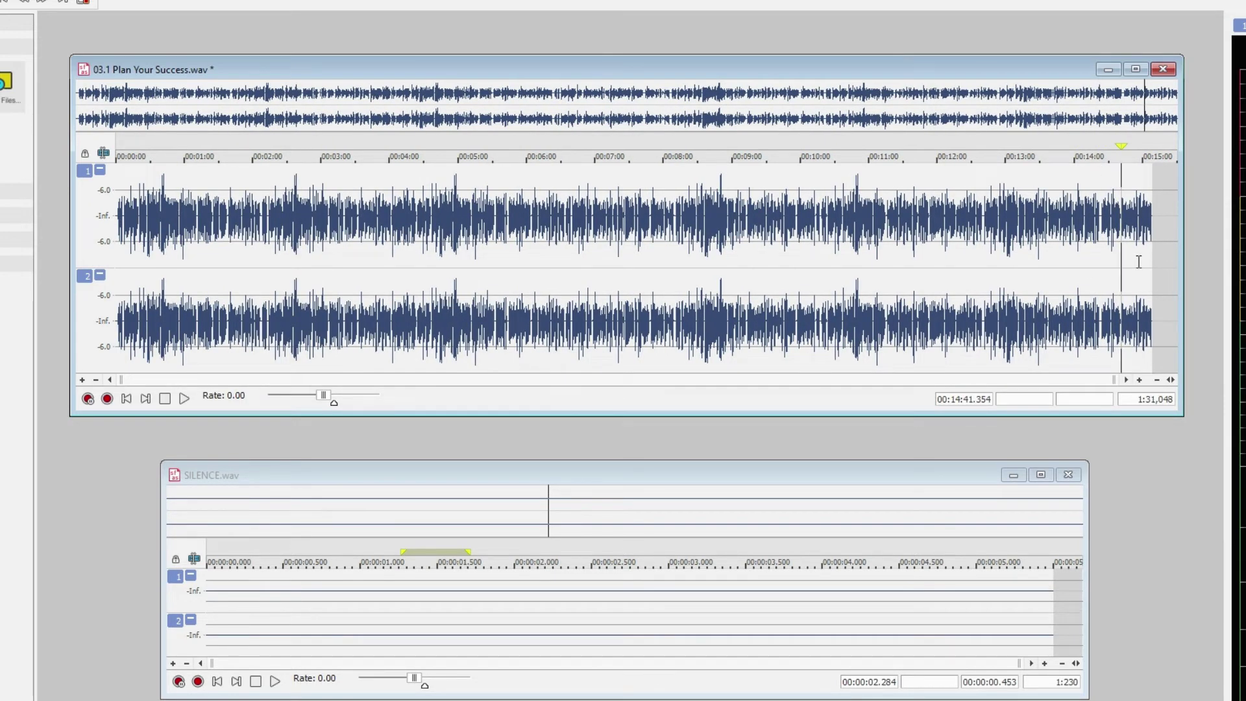
Recheck the shortened recording's audio length in the file properties, including from a close-up position at about 1:19
click(1139, 260)
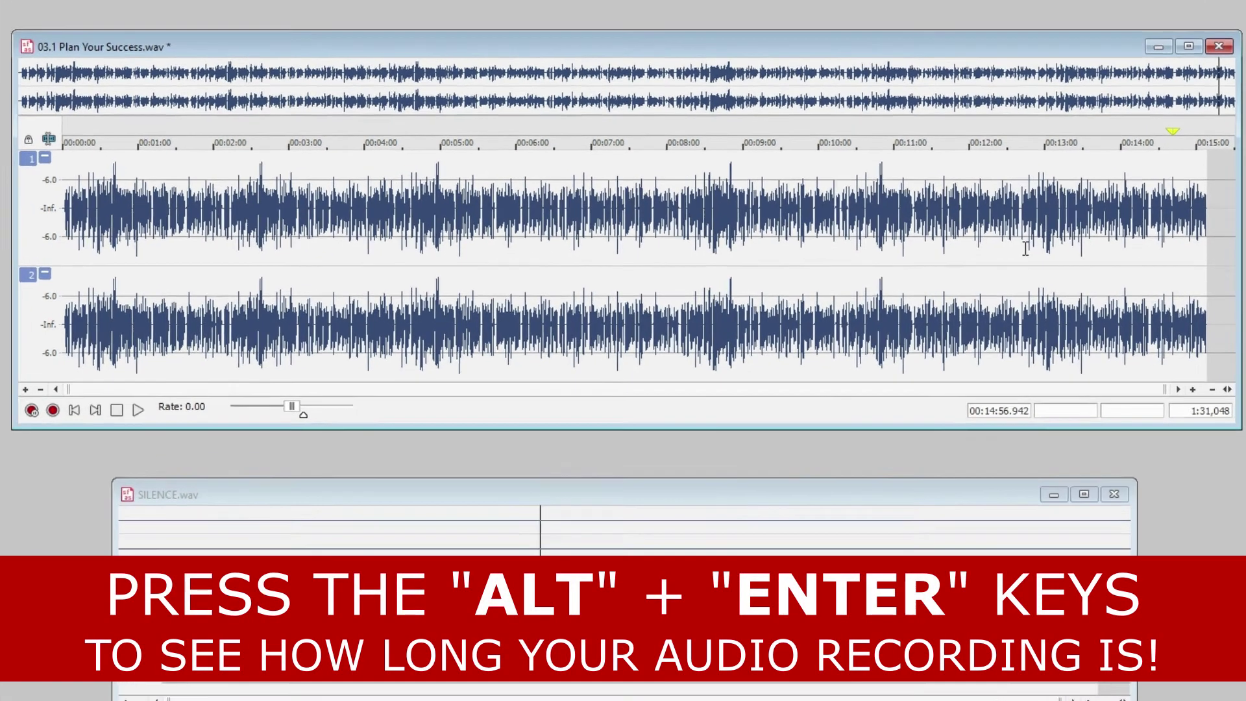
key(alt+Return)
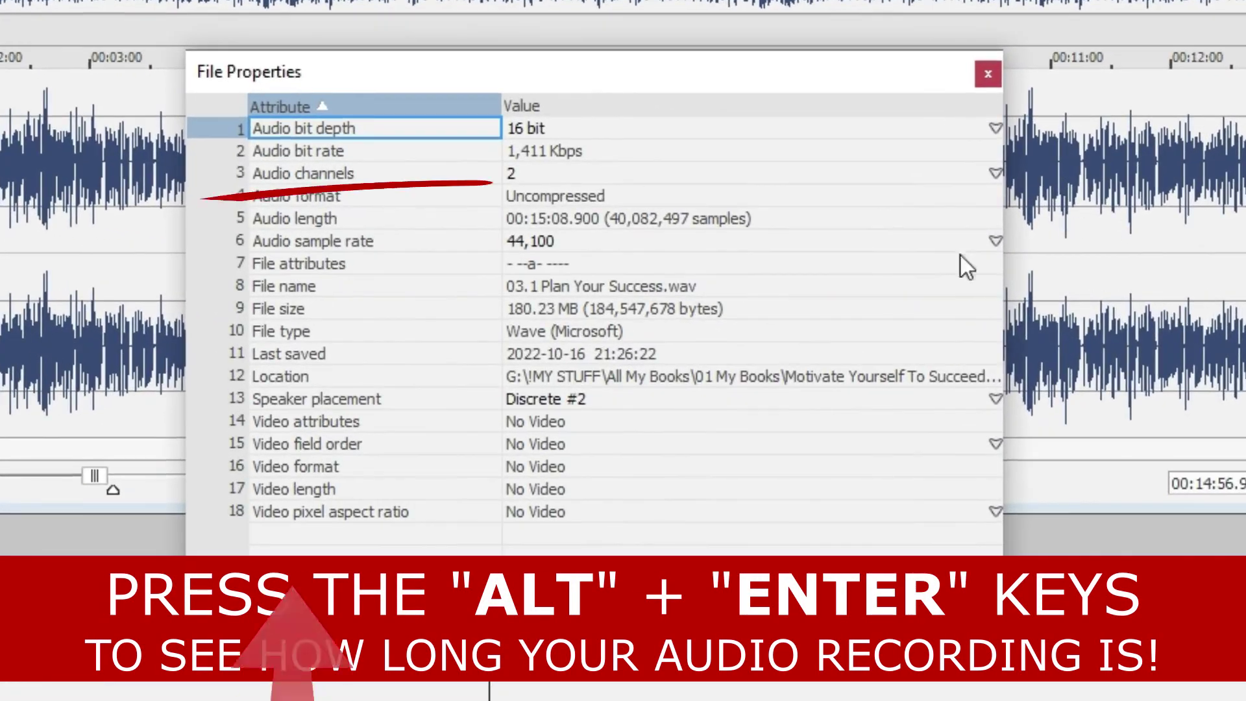
click(478, 220)
click(547, 220)
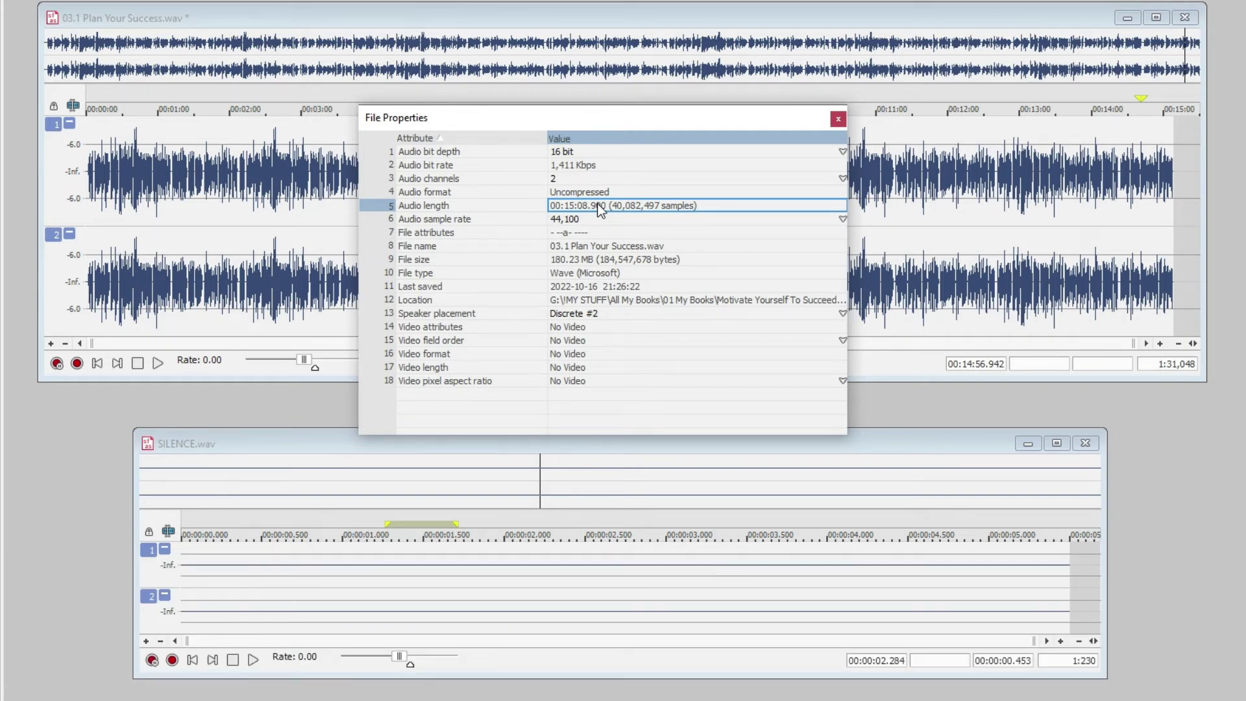
click(838, 118)
click(191, 245)
scroll(286, 232, up, 2)
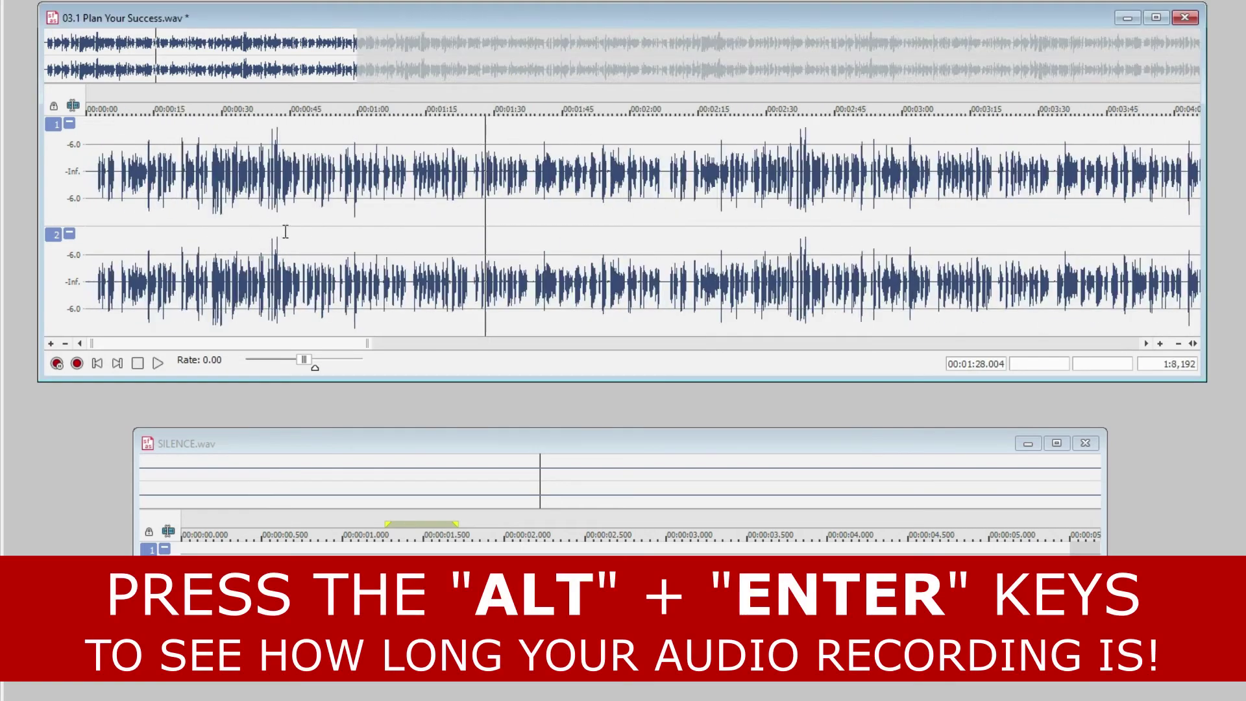
scroll(285, 232, up, 3)
click(303, 223)
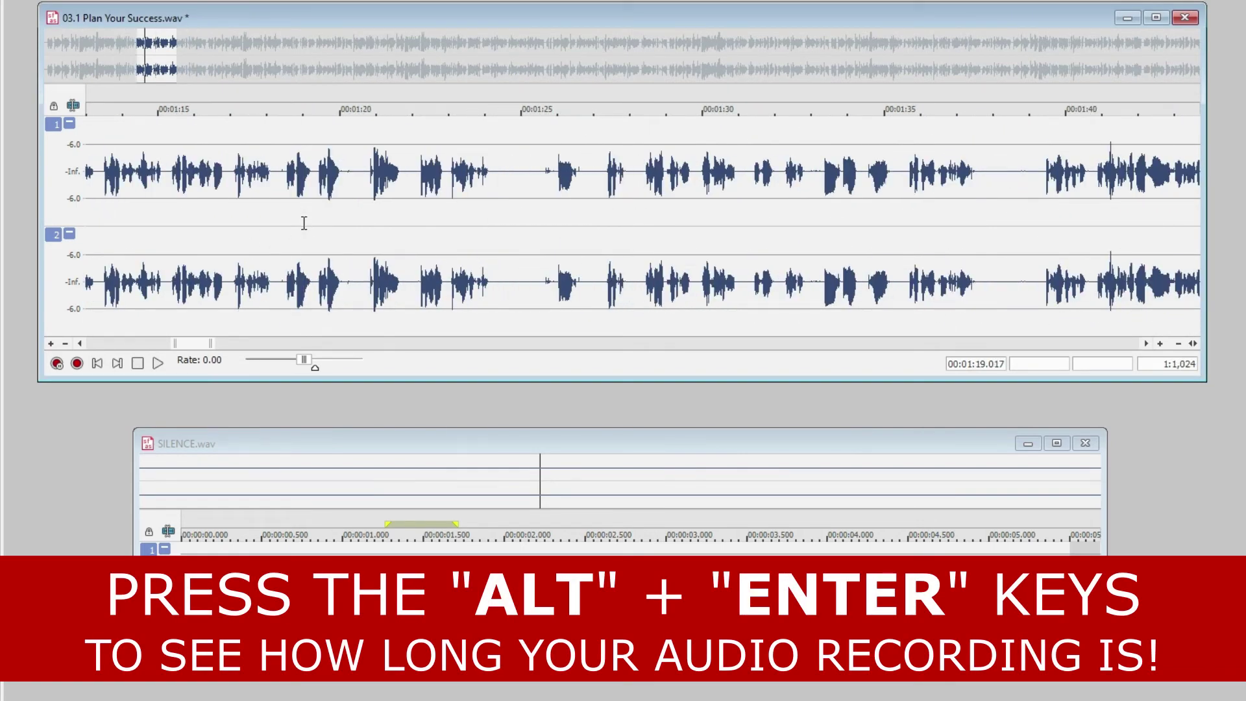
key(alt+Return)
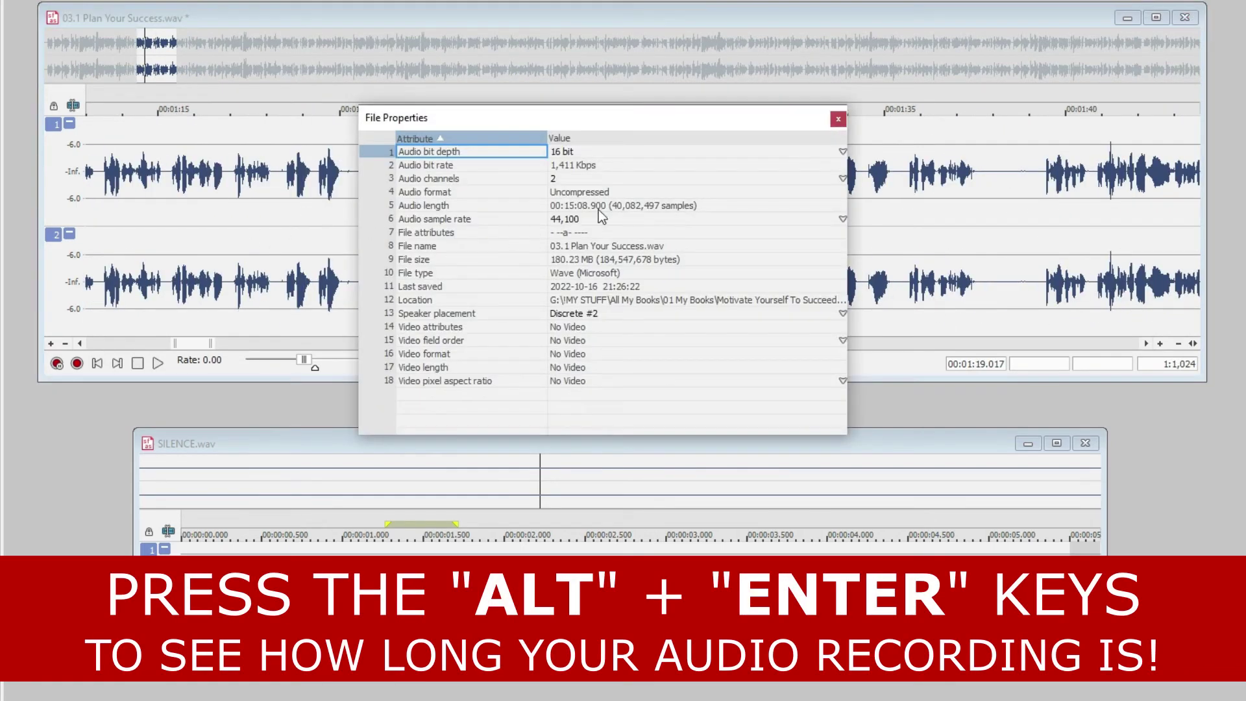
click(838, 118)
Delete the passage from about 1:16.5 to 1:36.5 and check the recording's audio length in the file properties
drag(214, 233, 937, 243)
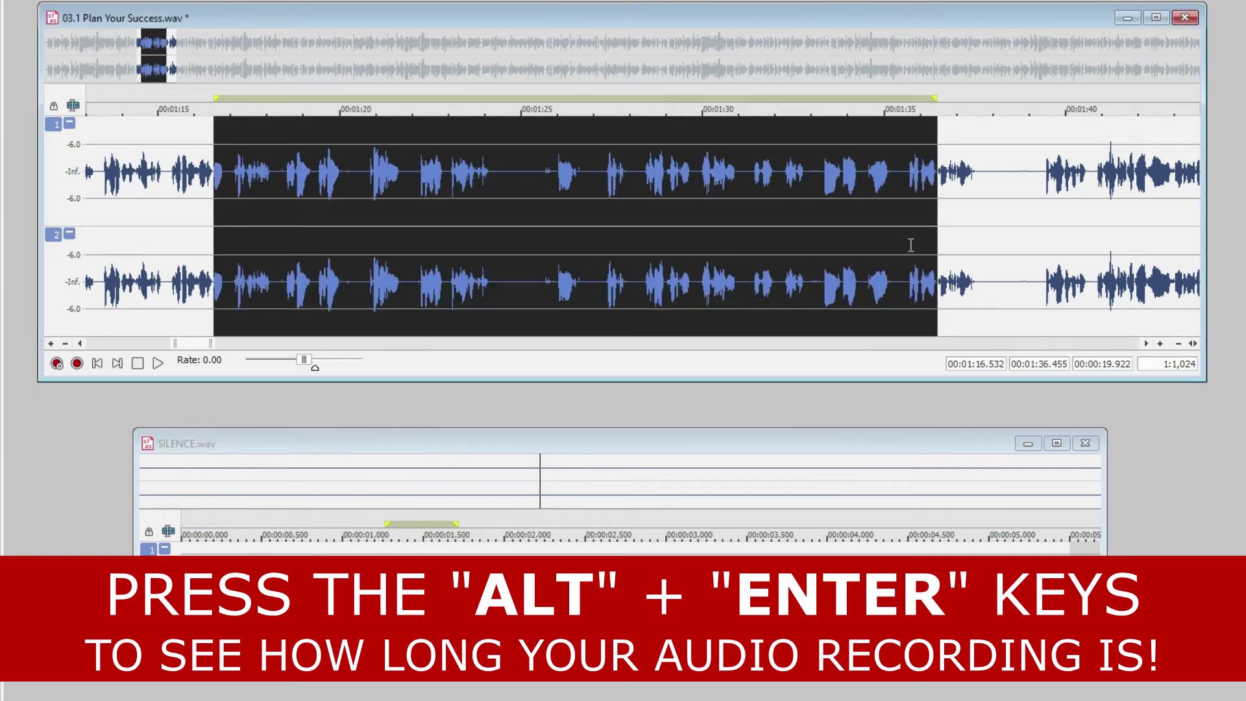
key(Delete)
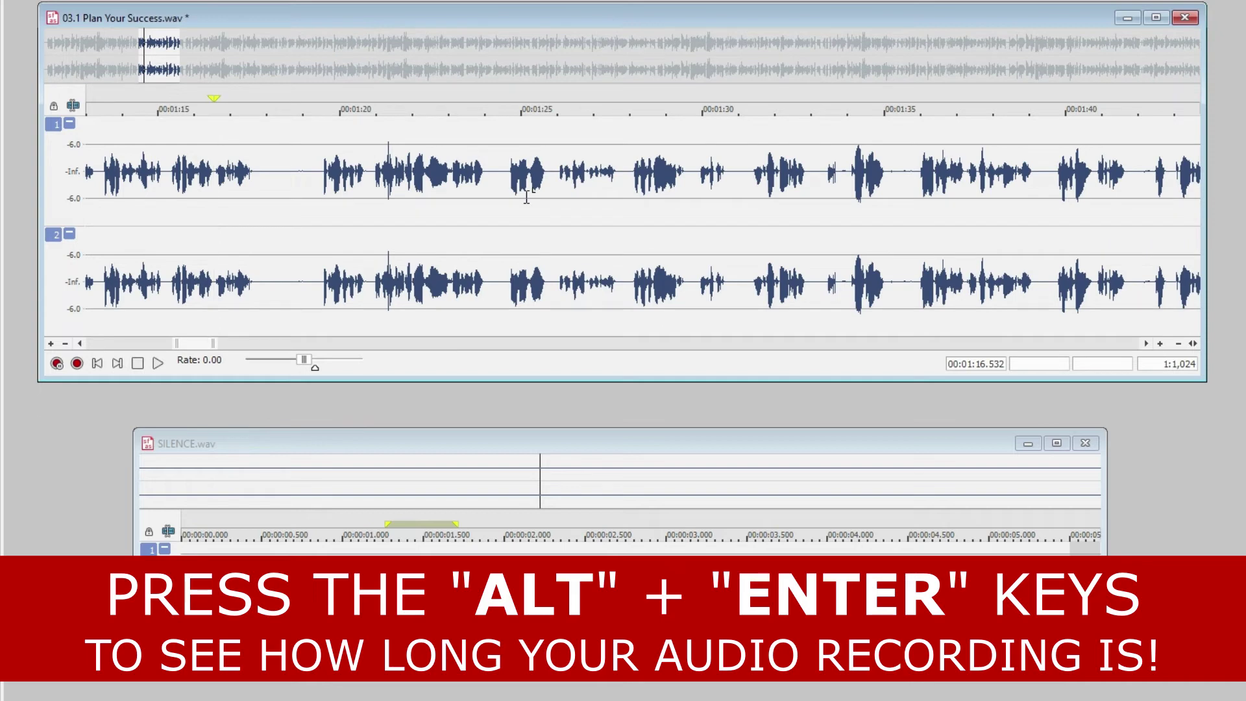
key(alt+Return)
click(566, 205)
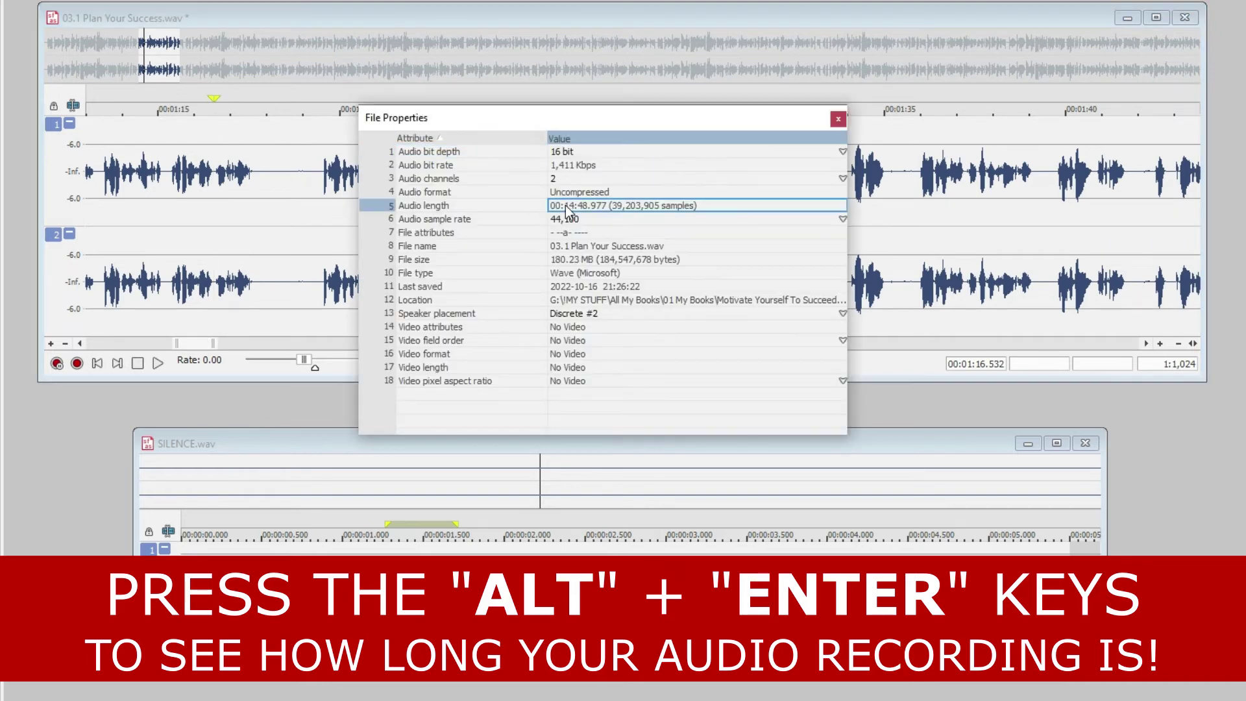
click(838, 119)
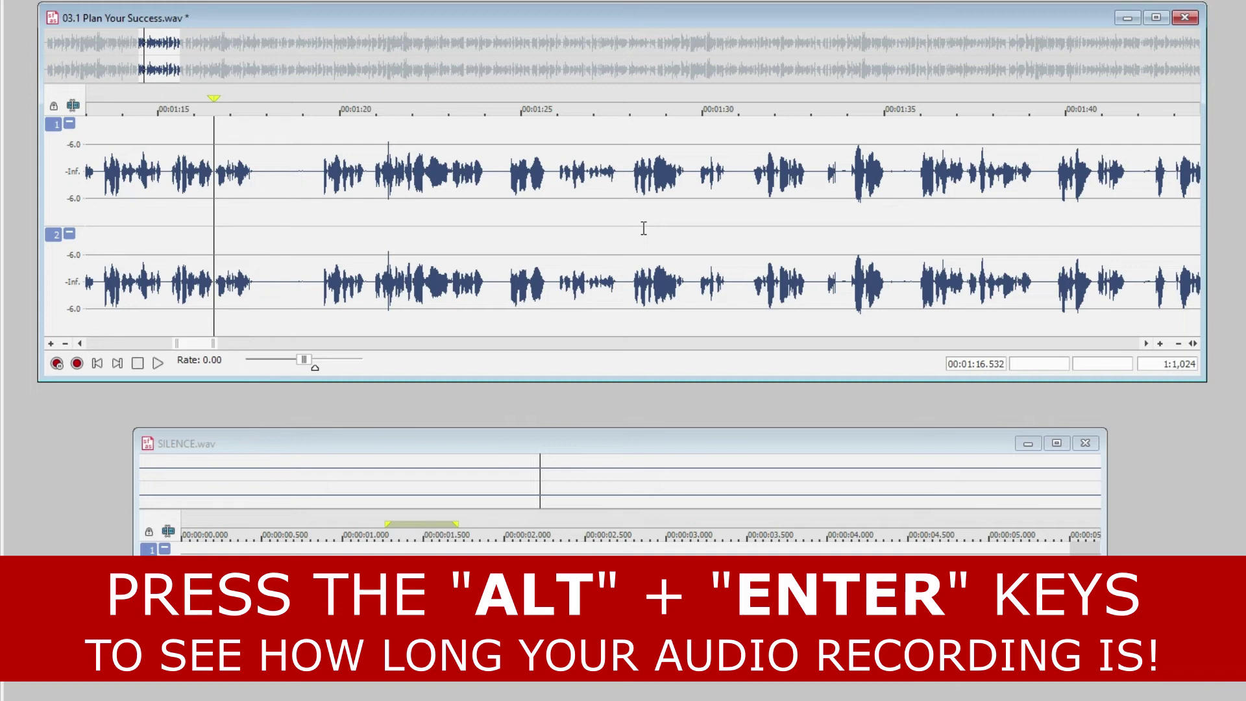
click(595, 218)
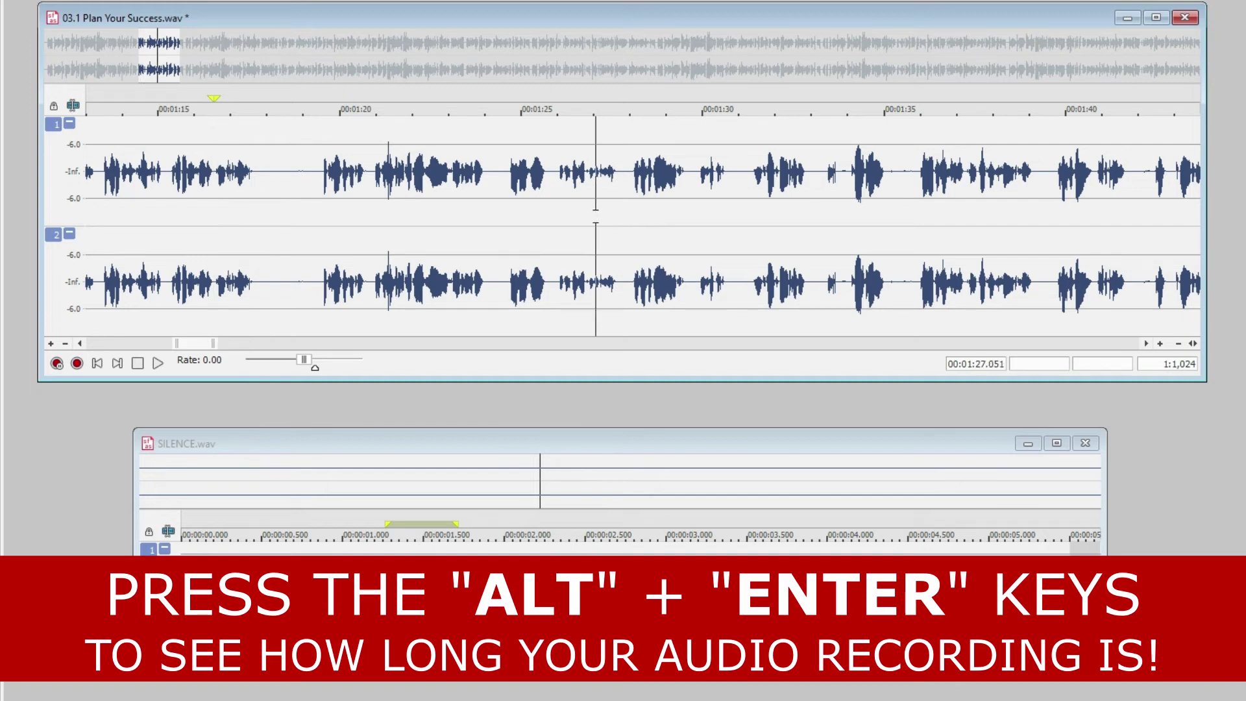
key(alt+Return)
click(594, 205)
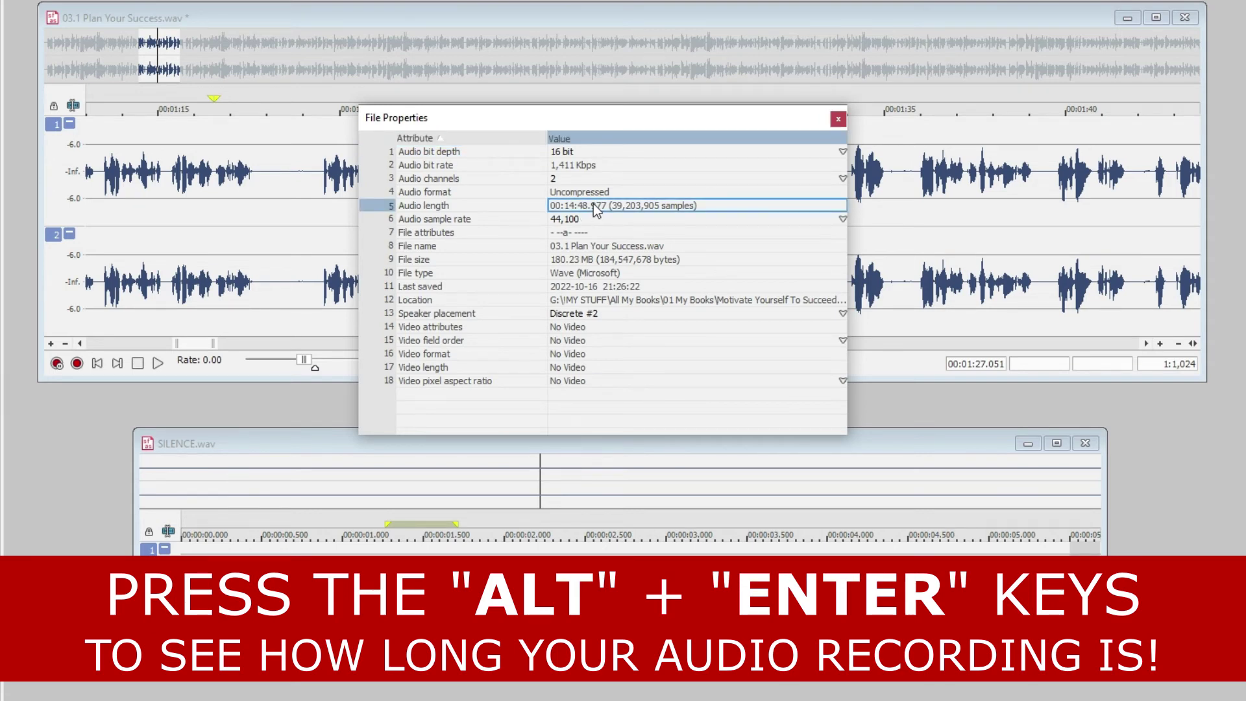
click(838, 120)
Delete unwanted audio near the end of the recording, around 14:19
click(894, 183)
key(End)
key(ctrl+End)
drag(816, 183, 1176, 183)
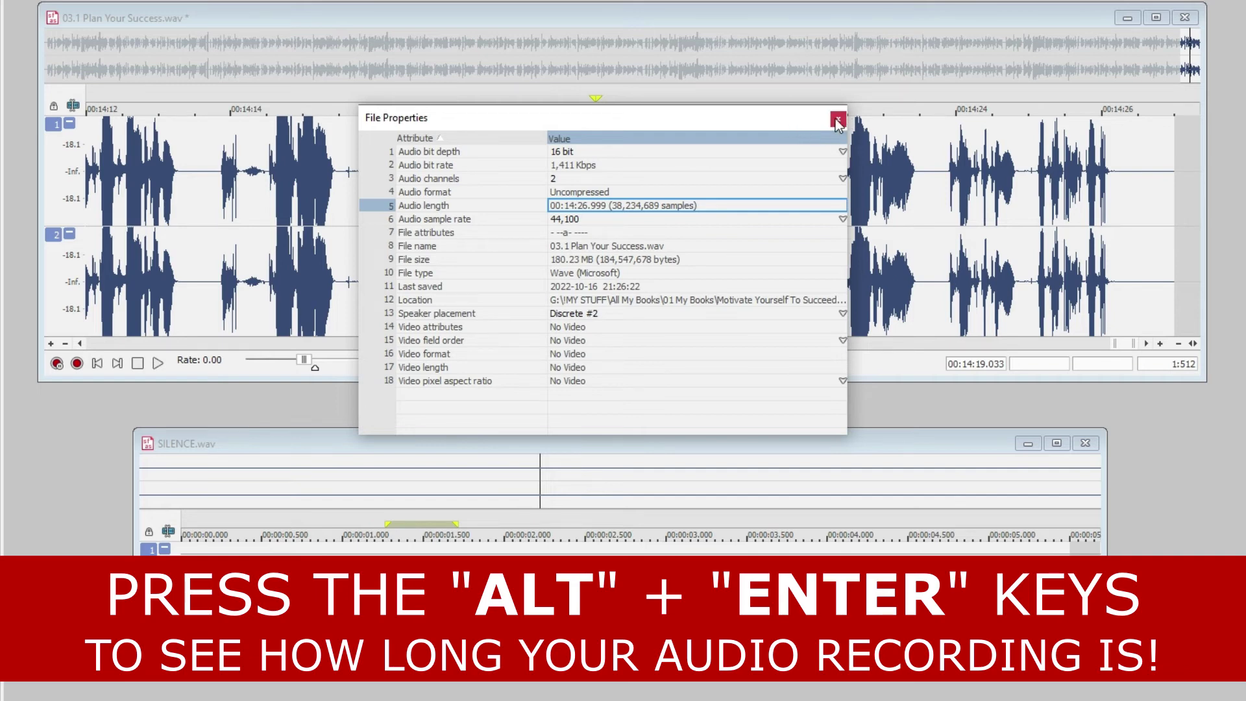
Check the recording's audio length in the file properties after the cuts near its end
click(838, 119)
key(alt+Return)
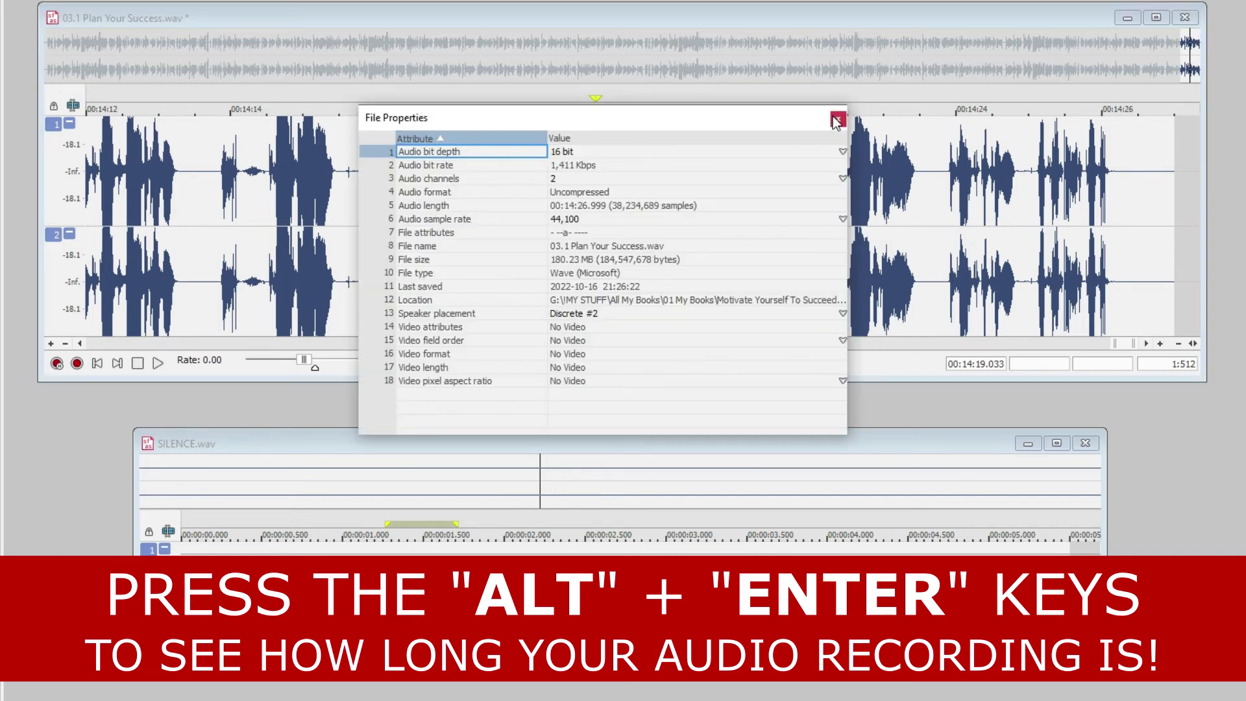
click(492, 195)
click(540, 206)
click(577, 209)
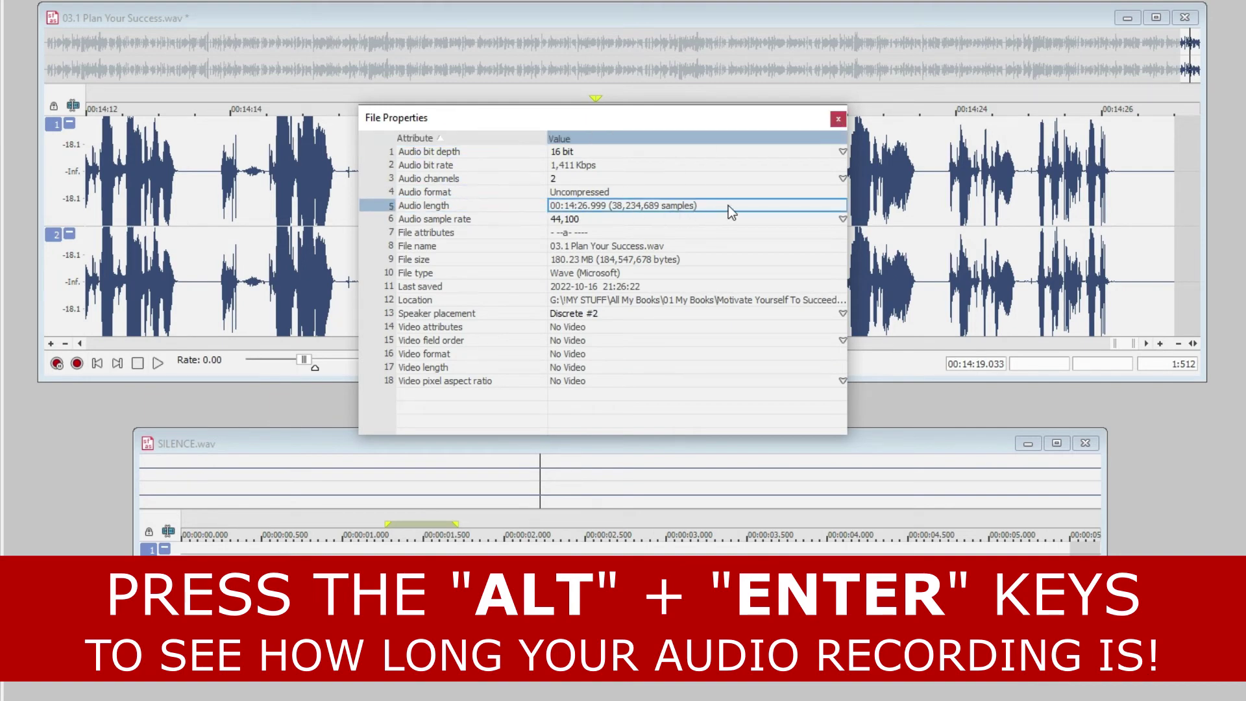
click(837, 119)
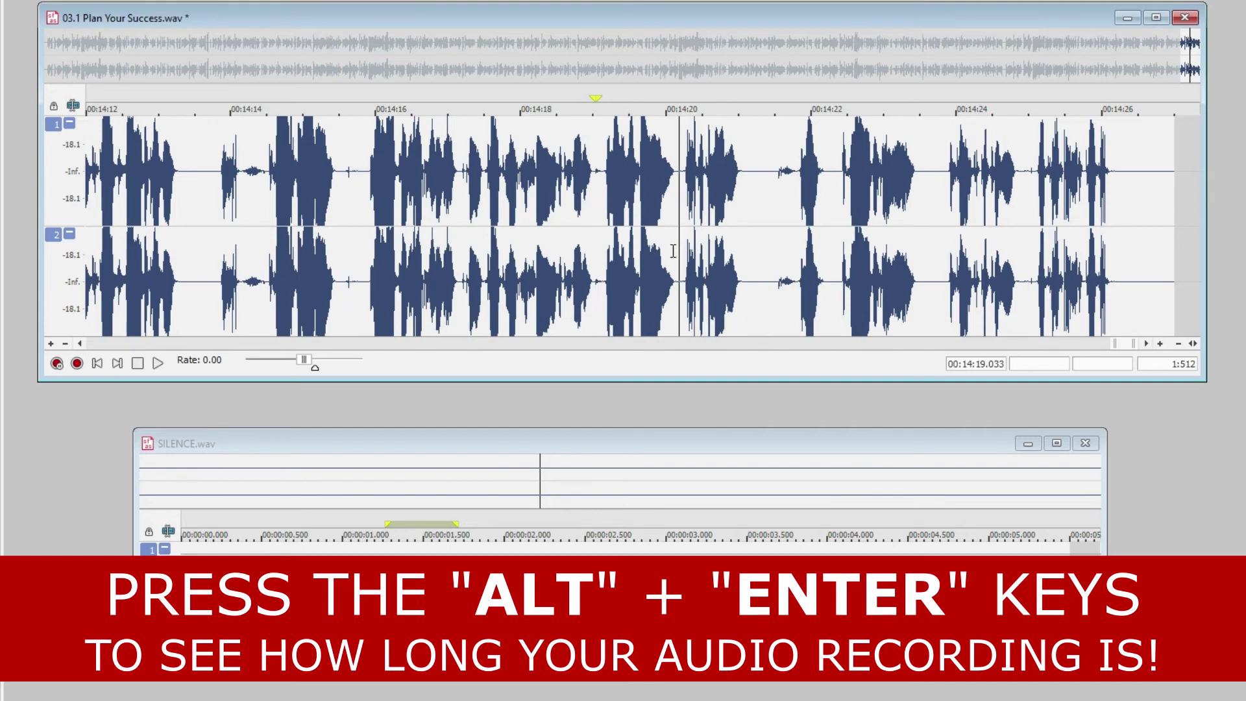
Place the cursor at about 1:05.8 in the recording and review the audio length in the file properties
scroll(620, 226, down, 5)
scroll(344, 216, down, 2)
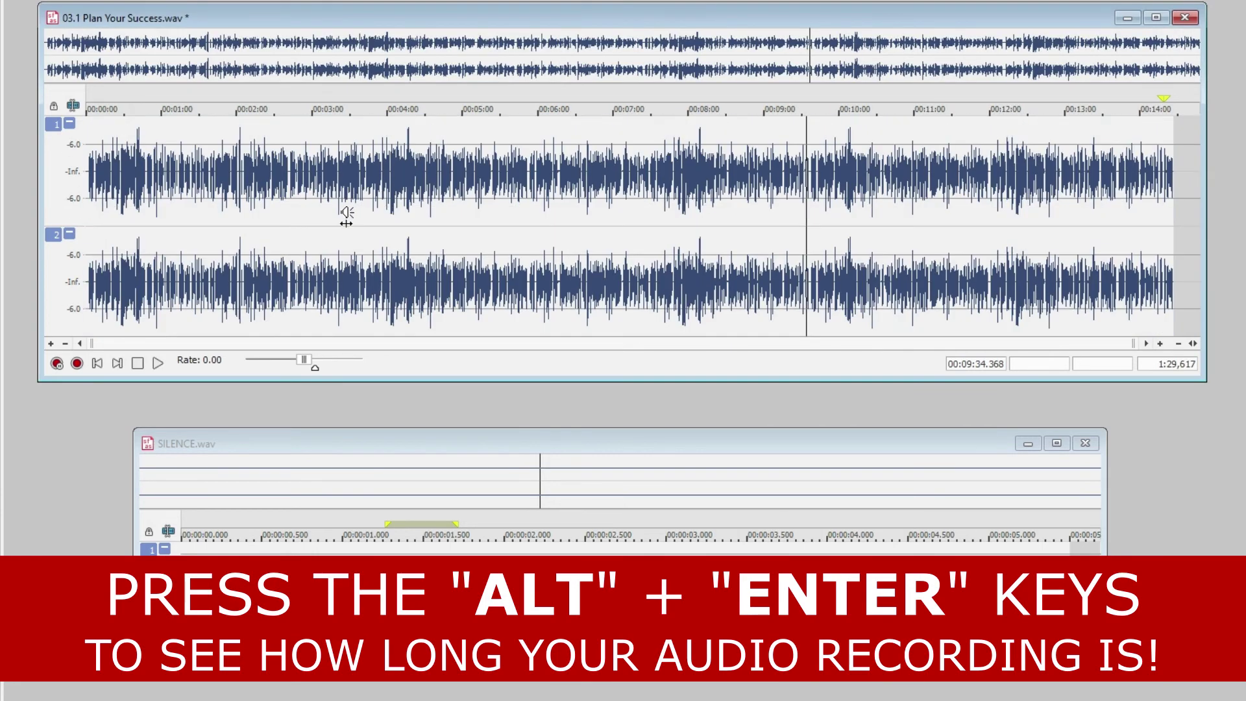
click(246, 221)
click(201, 221)
scroll(203, 223, up, 3)
click(321, 224)
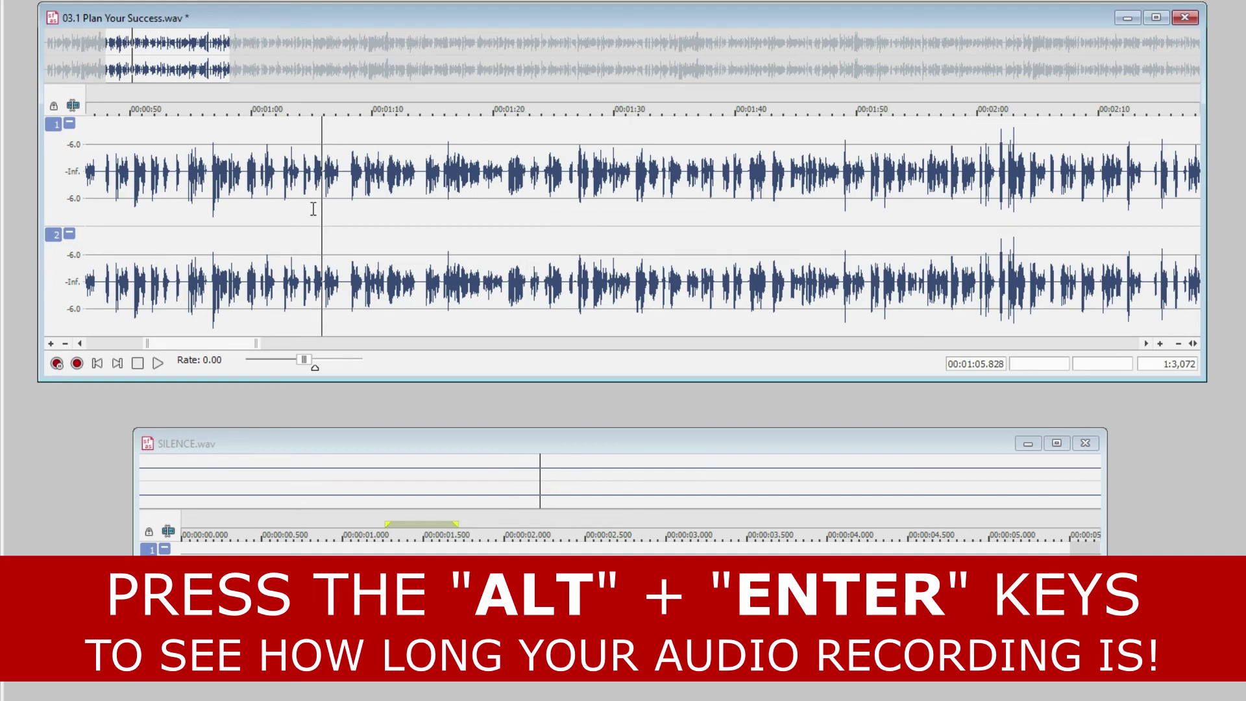
key(alt+Return)
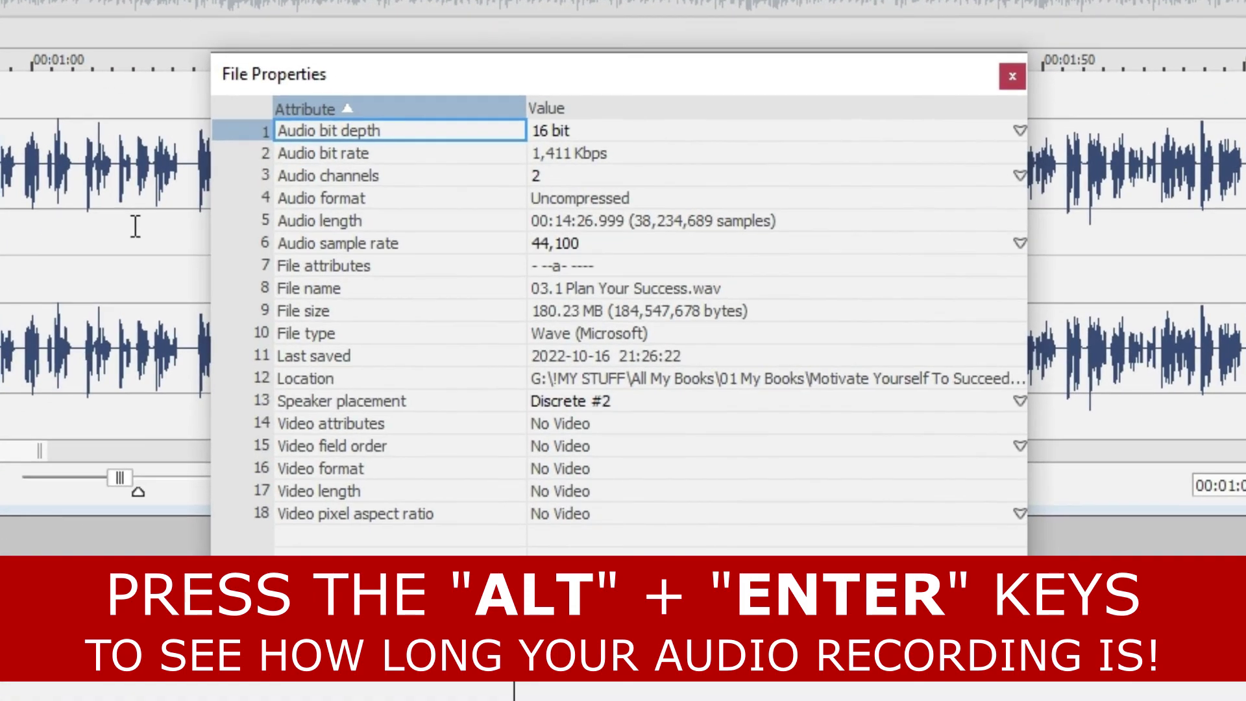
click(503, 211)
click(596, 221)
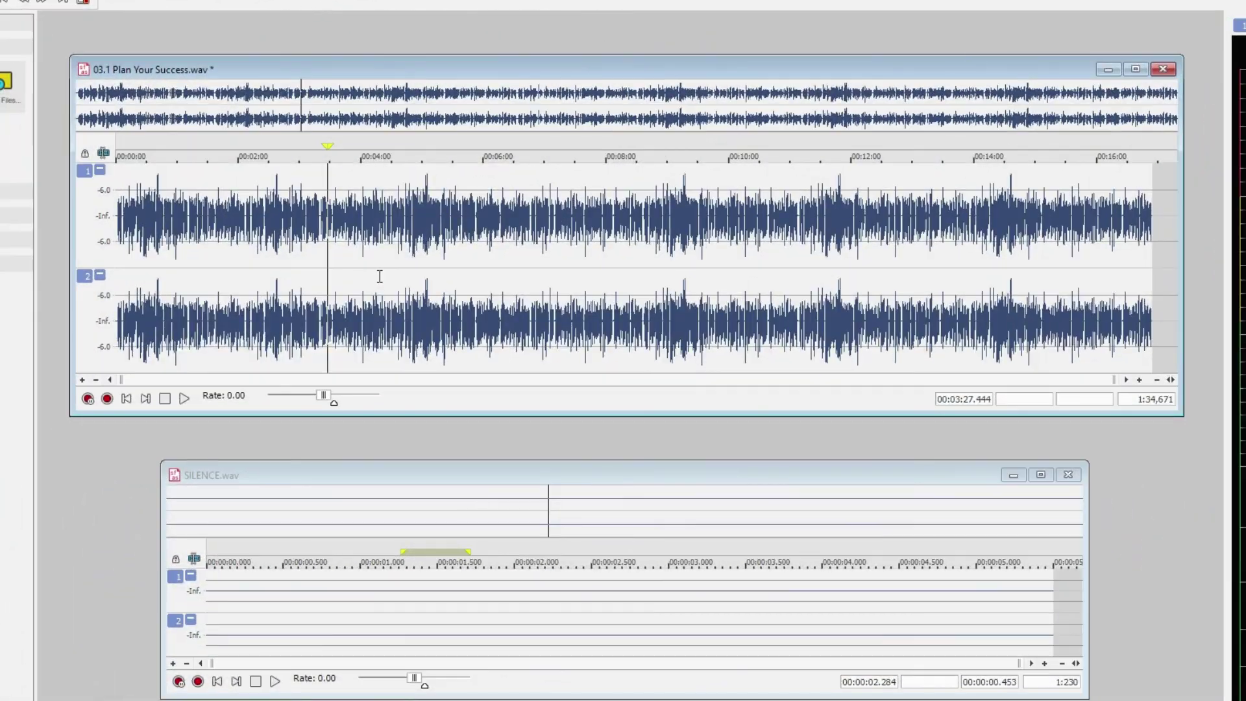
Delete further unwanted sections of 03.1 Plan Your Success.wav, from about 4 minutes onwards to near its end
click(383, 276)
click(471, 276)
drag(568, 286, 1072, 270)
key(Delete)
key(Delete)
key(Delete)
key(Delete)
key(Delete)
key(Delete)
key(Delete)
key(Delete)
key(Delete)
key(Delete)
key(Delete)
key(Delete)
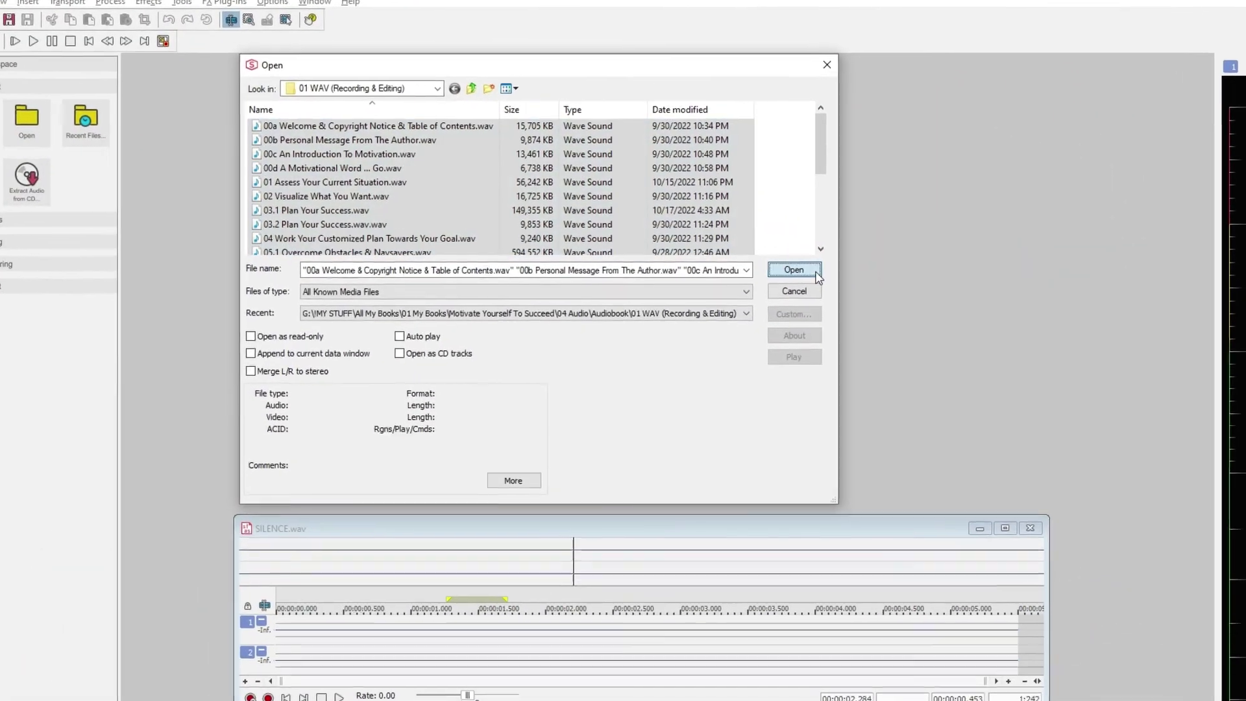
Open all selected audiobook WAV files from 01 WAV (Recording & Editing) and display the complete list of open windows in an enlarged dialog
click(814, 273)
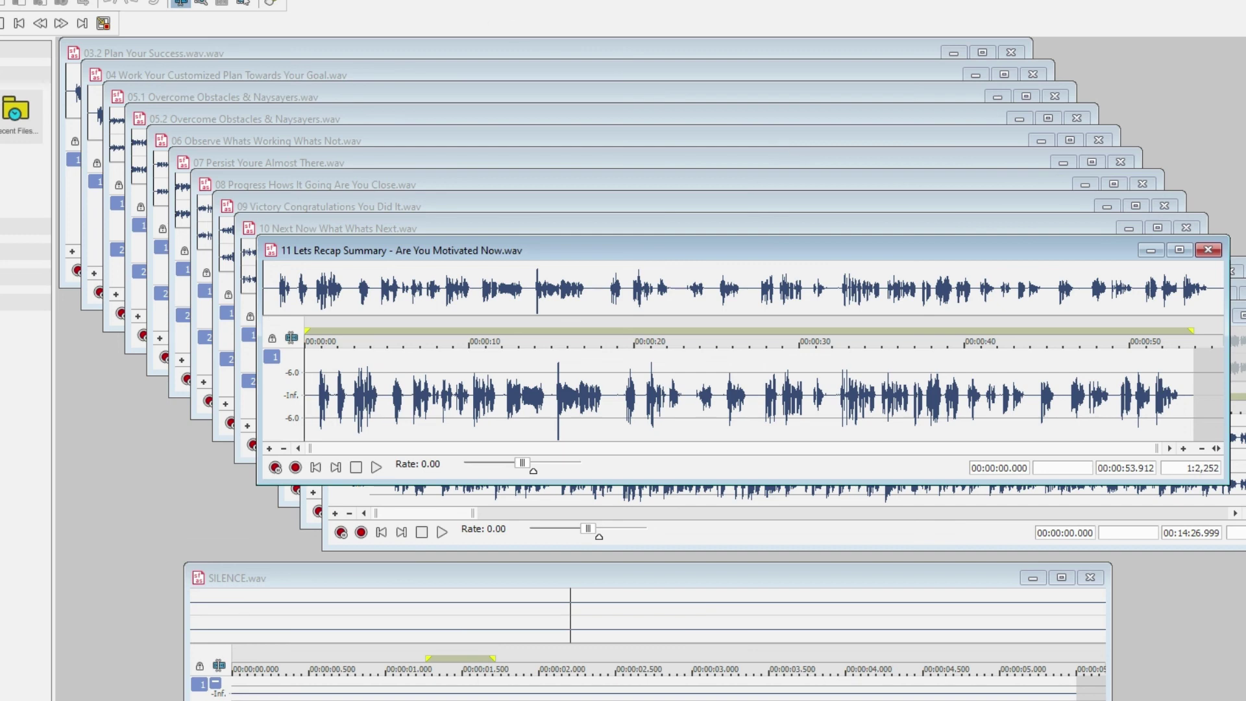
click(273, 2)
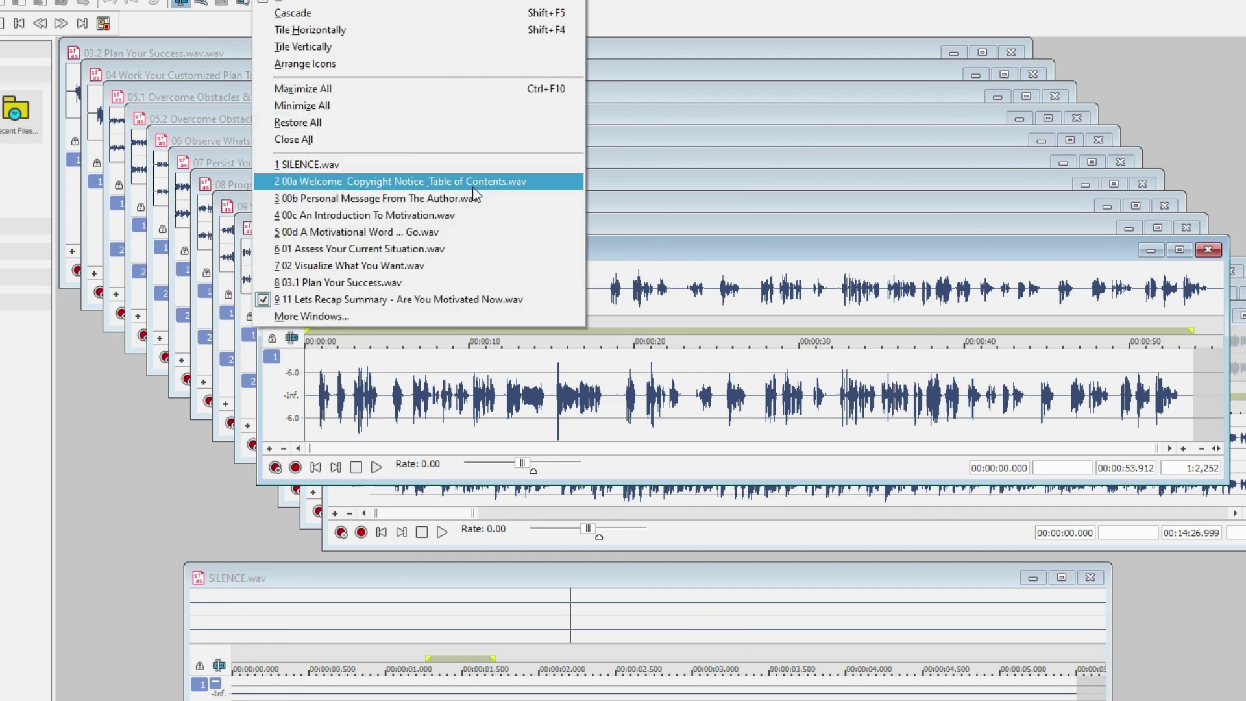
click(536, 316)
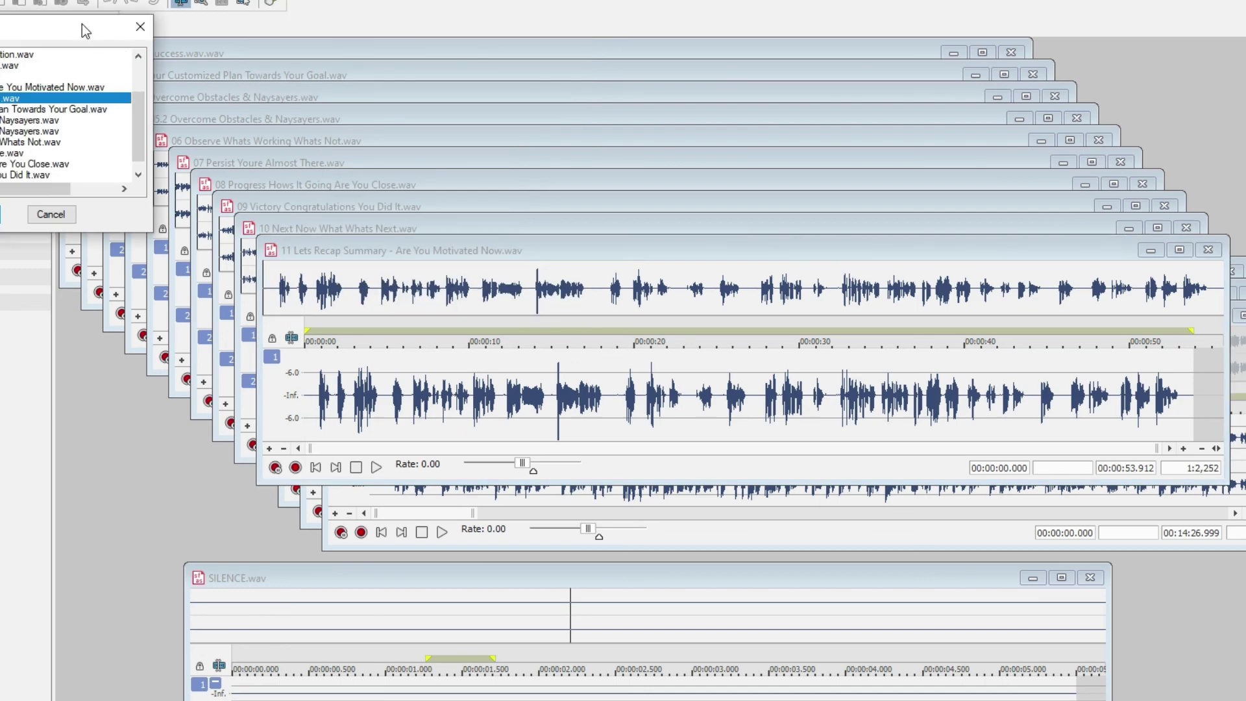
drag(668, 334, 748, 442)
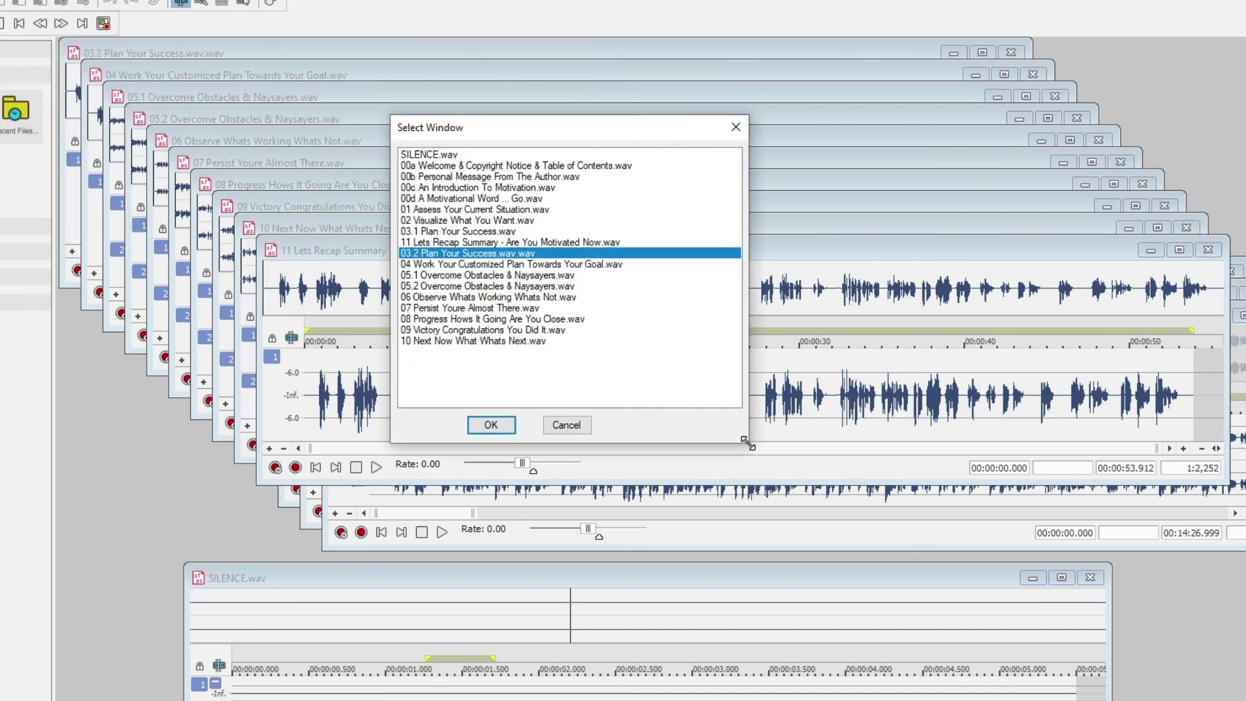